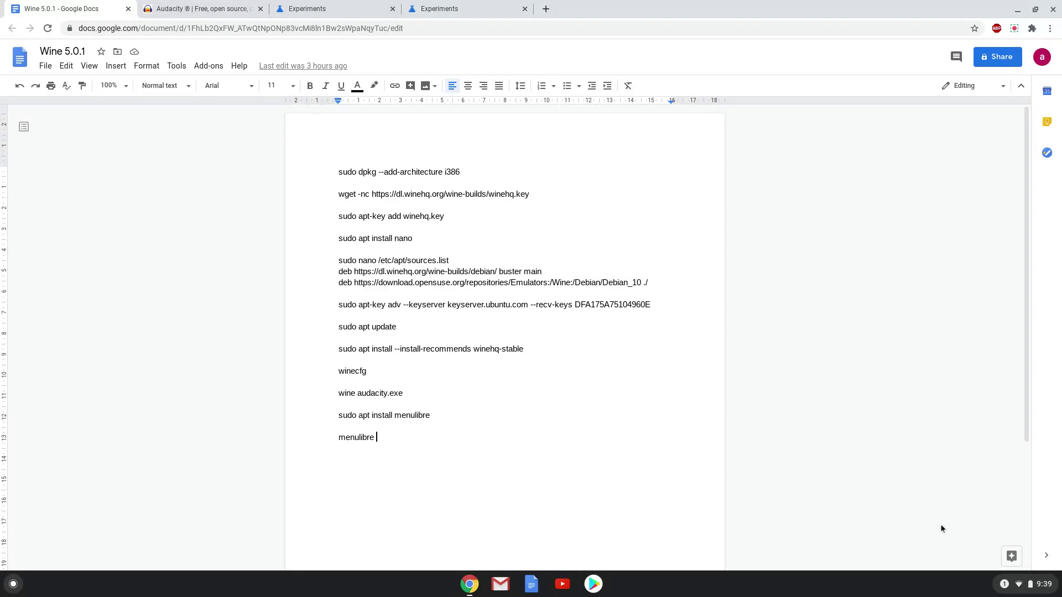
# Turn on Linux (Beta) in the Chromebook's system settings, complete its installation, and close the resulting terminal and the settings window.
pyautogui.click(1032, 588)
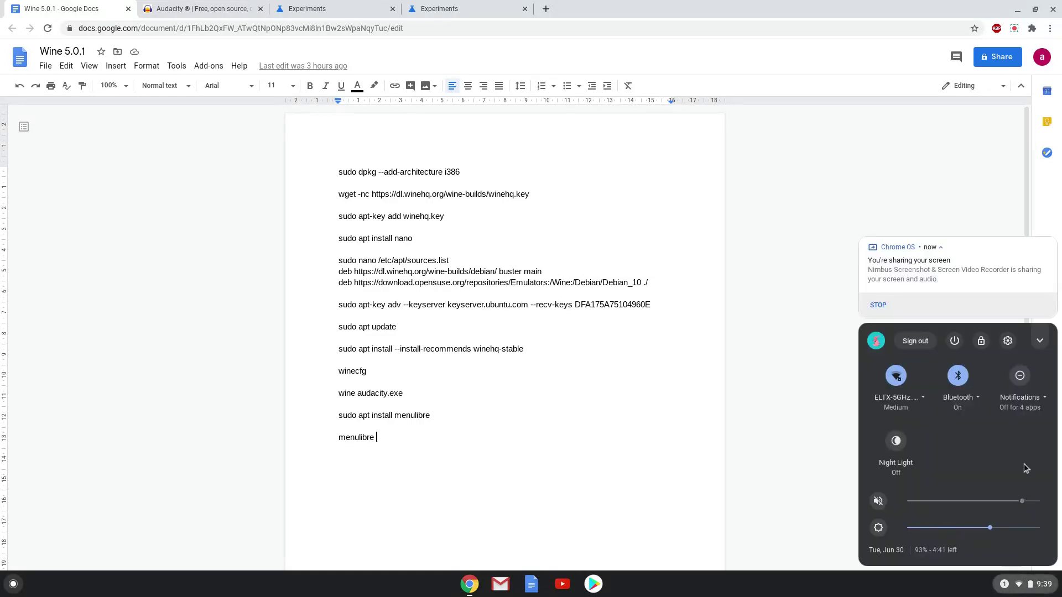
pyautogui.click(1009, 341)
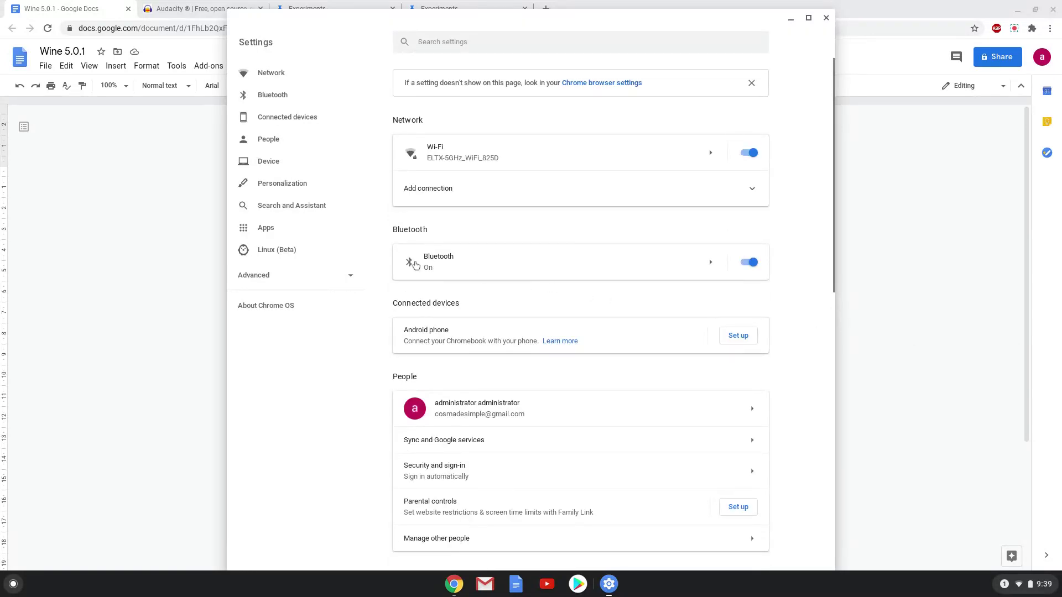
pyautogui.click(328, 250)
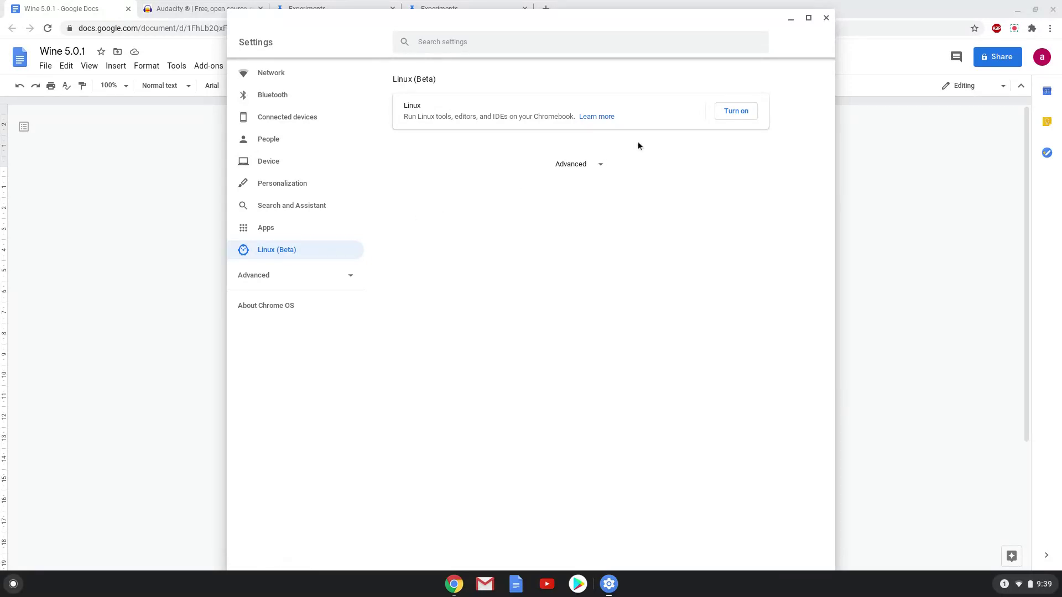
pyautogui.click(728, 113)
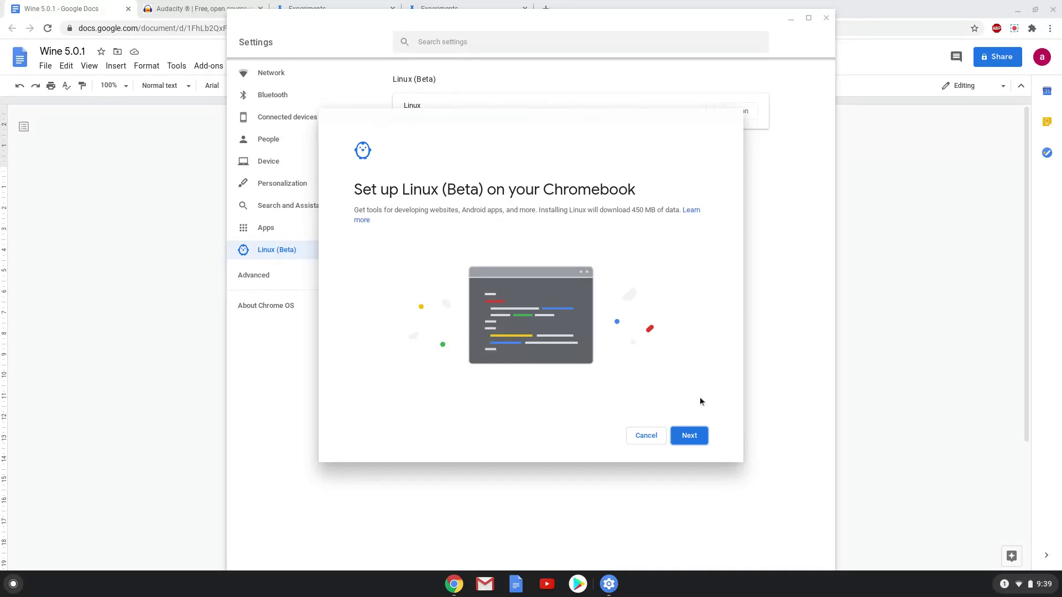
pyautogui.click(695, 435)
pyautogui.click(690, 434)
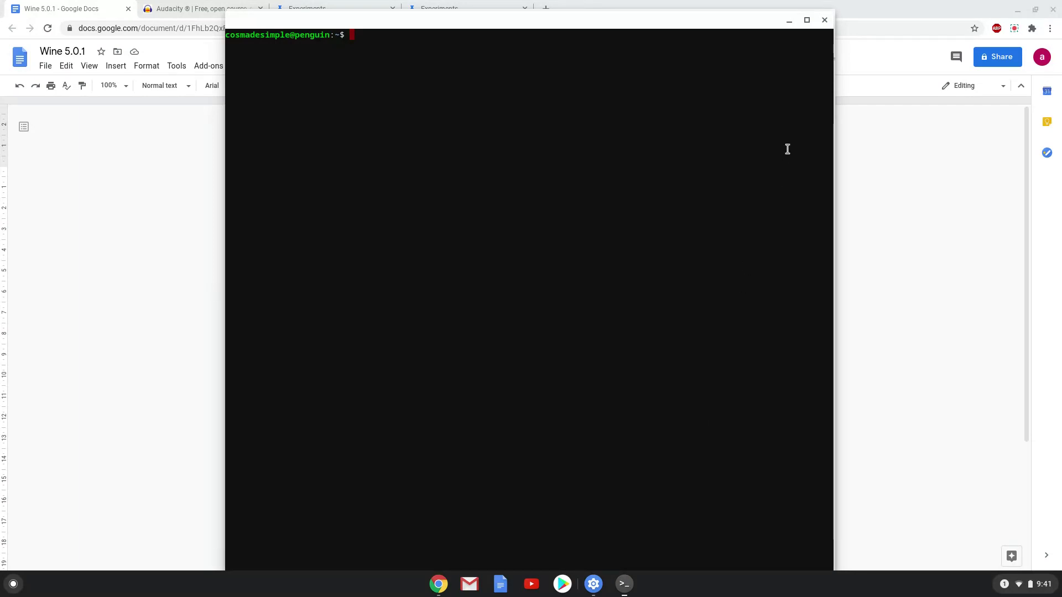
pyautogui.click(825, 21)
pyautogui.click(825, 21)
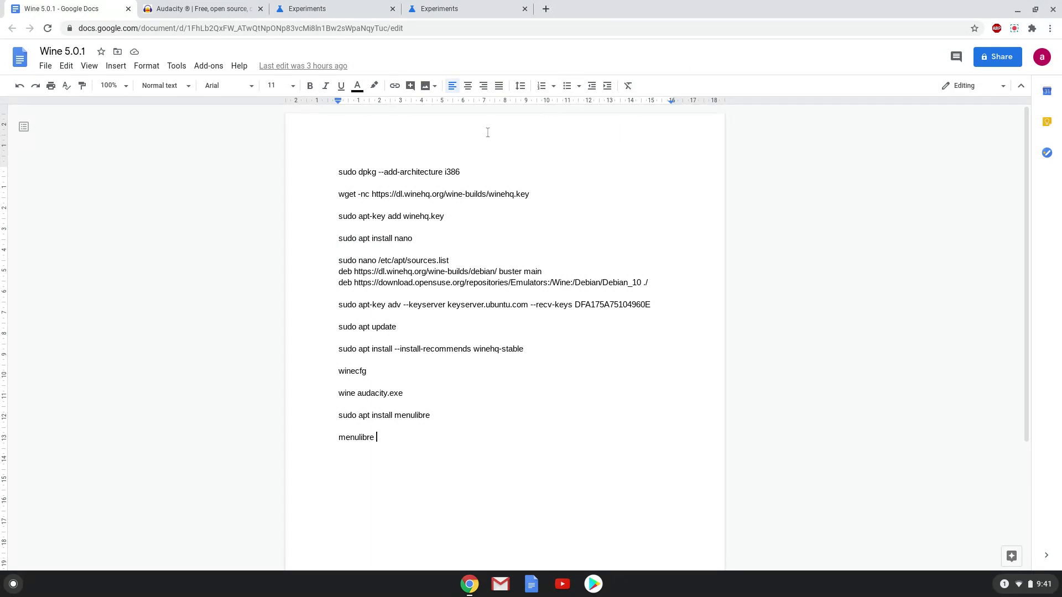
# Copy the command "sudo dpkg --add-architecture i386" from the Wine 5.0.1 document and run it in a newly opened Terminal.
pyautogui.tripleClick(411, 169)
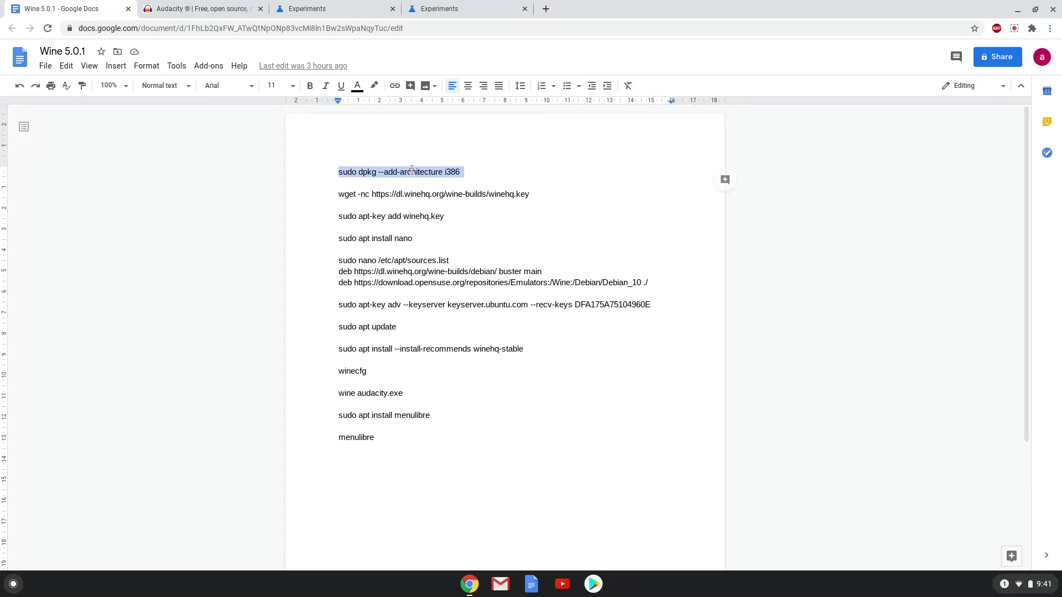
pyautogui.rightClick(411, 170)
pyautogui.click(442, 201)
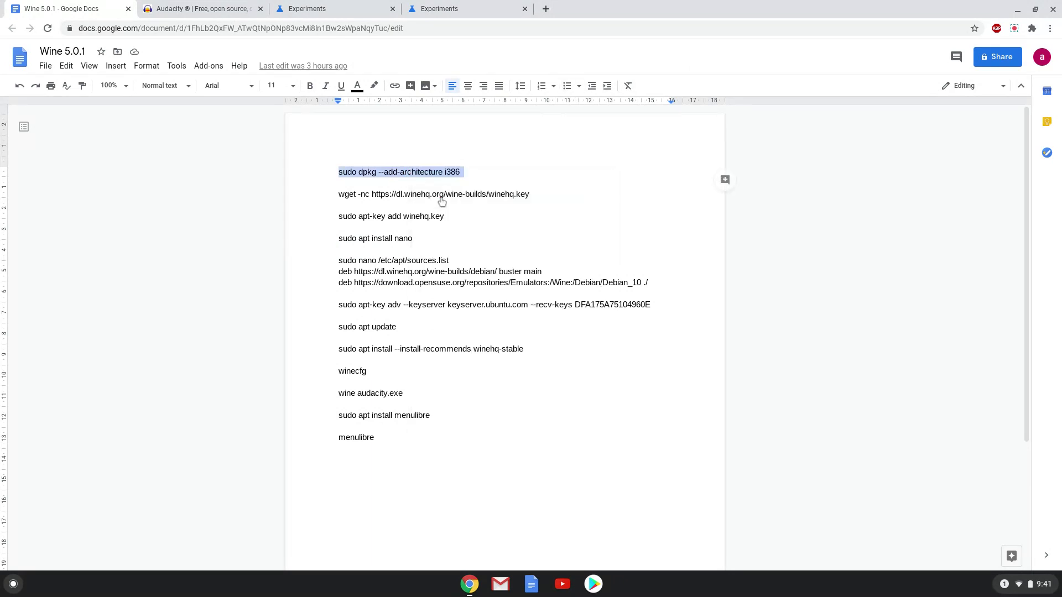
pyautogui.click(13, 584)
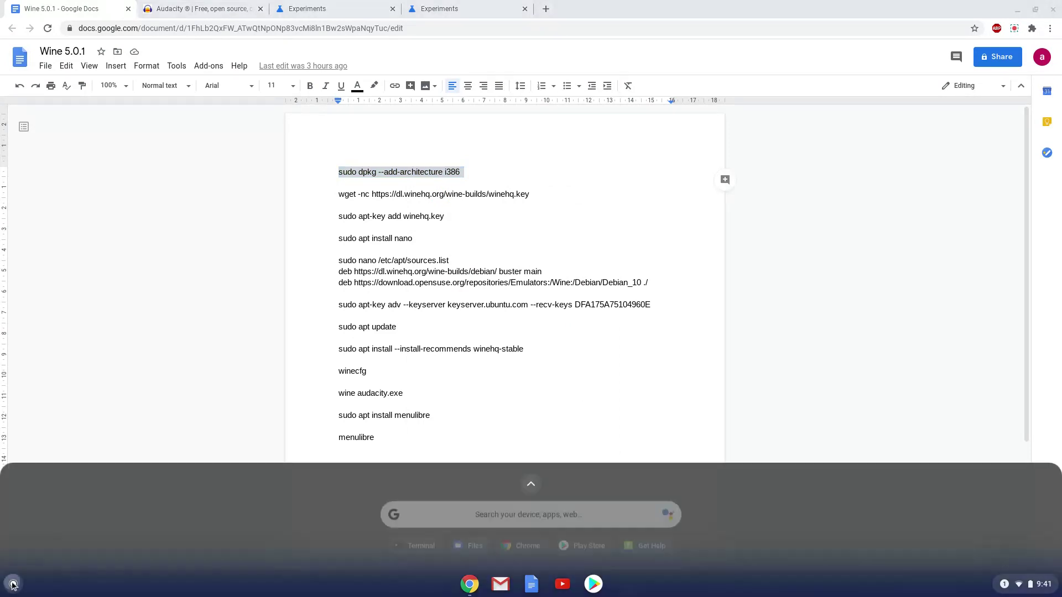
pyautogui.write('terminal')
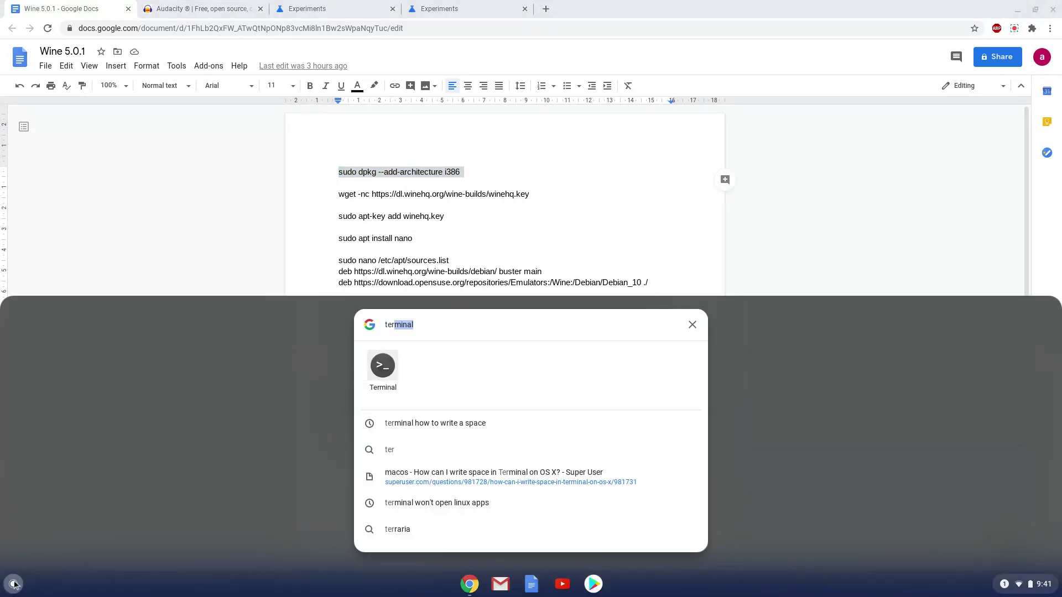
pyautogui.click(375, 374)
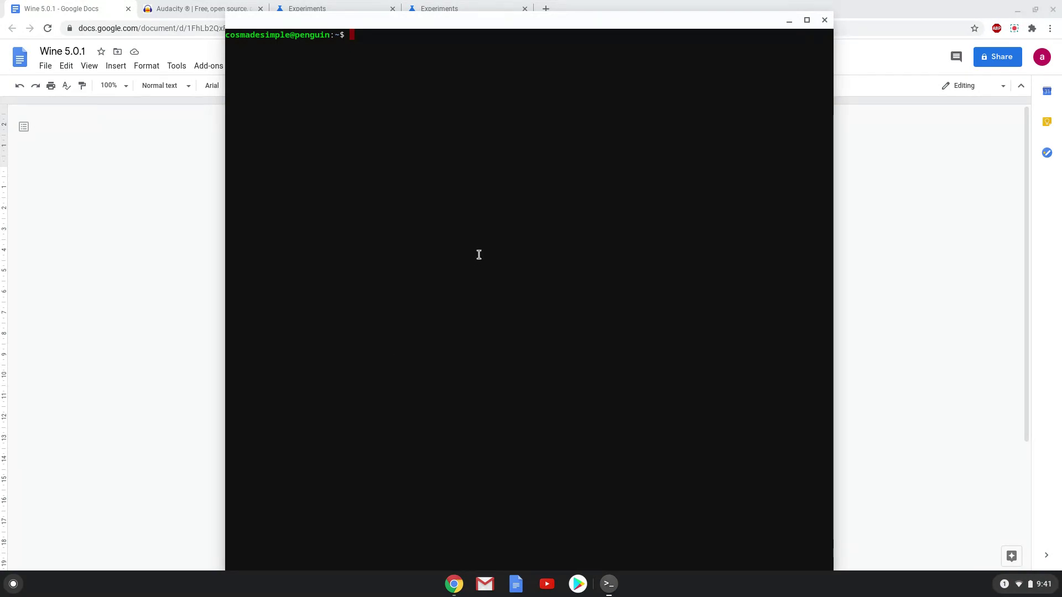
pyautogui.hotkey('ctrl', 'shift', 'v')
pyautogui.press('Return')
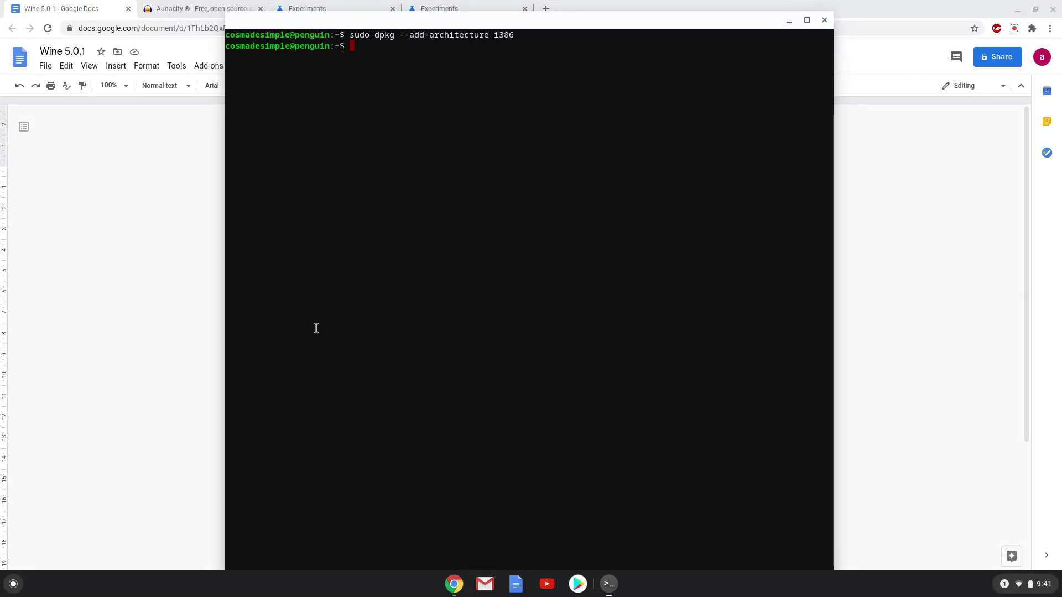
pyautogui.click(121, 416)
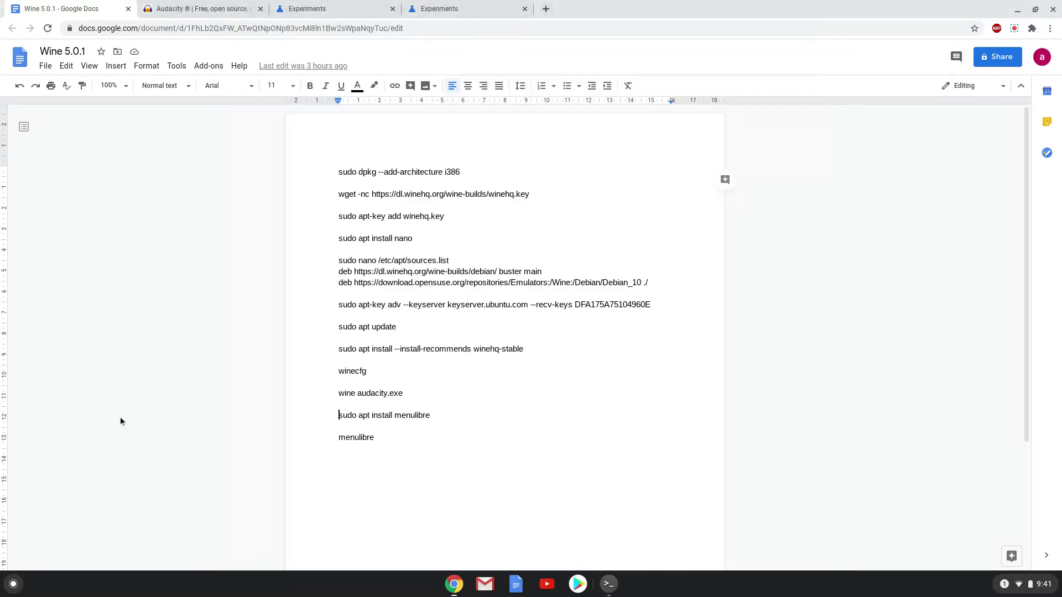
pyautogui.tripleClick(383, 195)
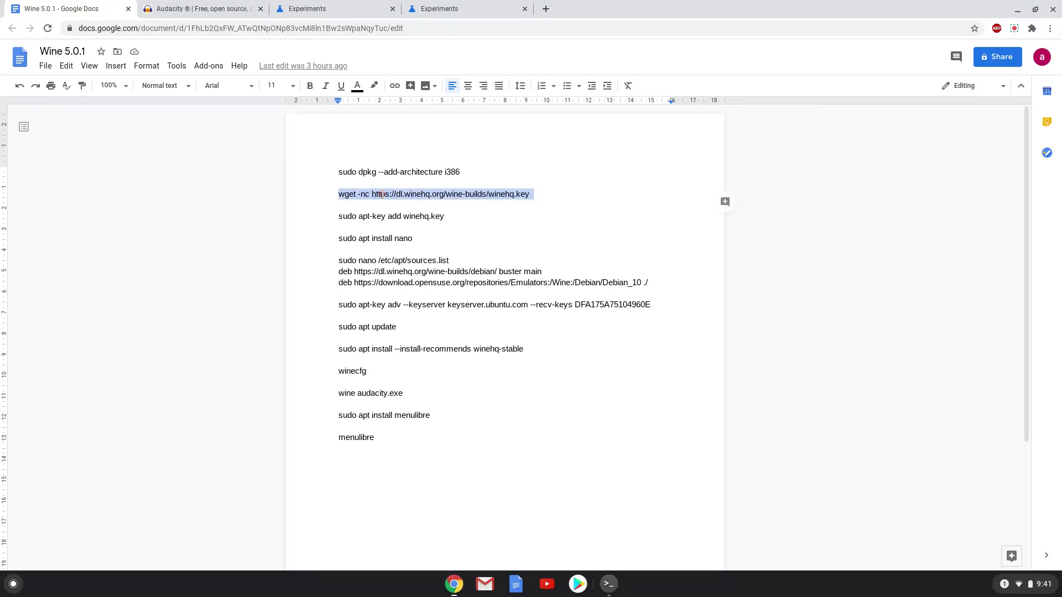
pyautogui.rightClick(382, 195)
pyautogui.click(409, 224)
pyautogui.click(608, 585)
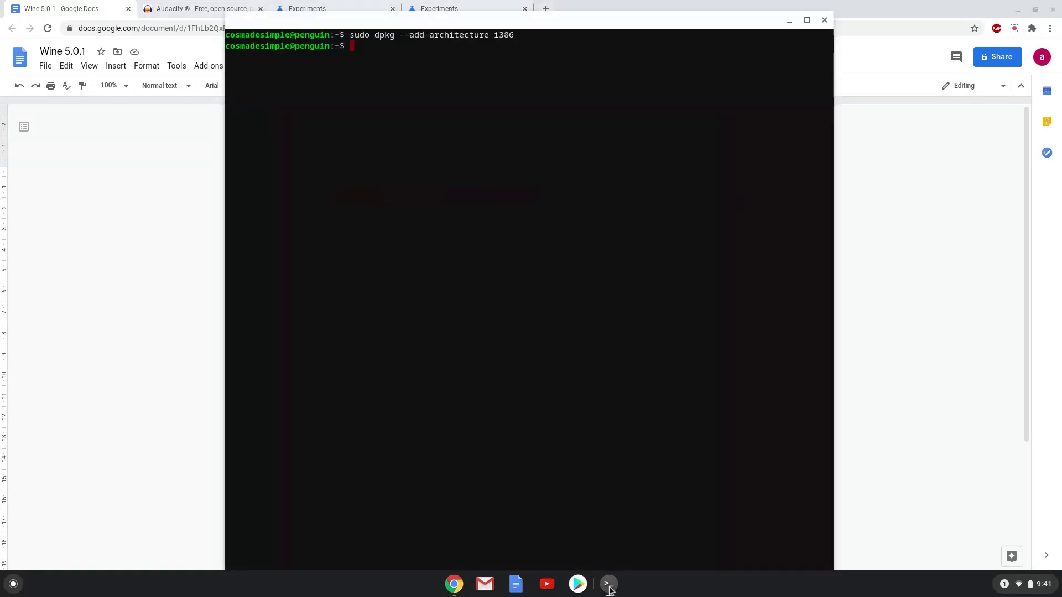
pyautogui.hotkey('ctrl', 'shift', 'v')
pyautogui.press('Return')
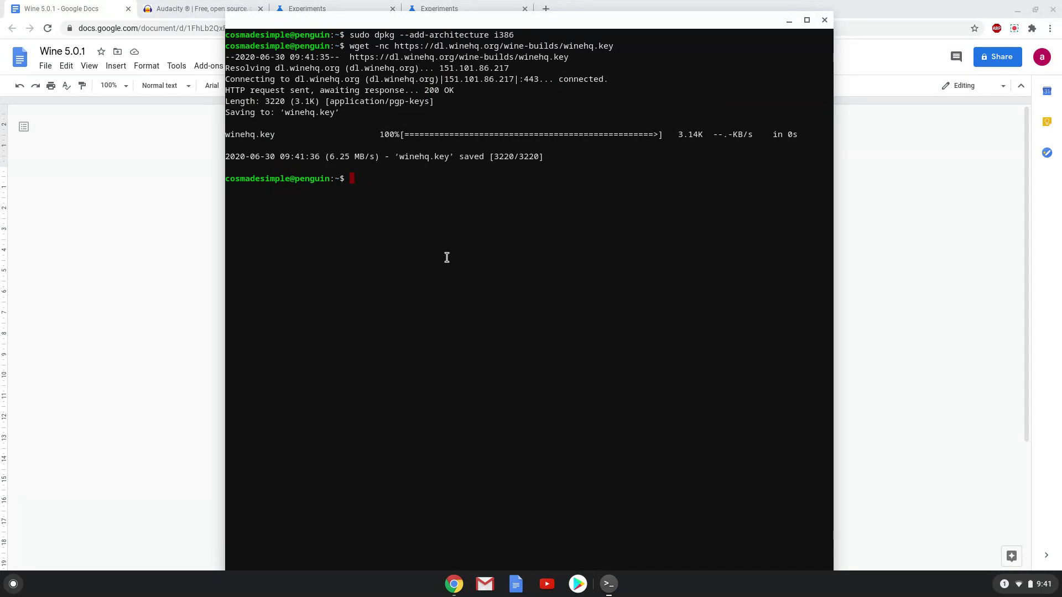
# Copy "sudo apt-key add winehq.key" from the document and run it in Terminal to register the WineHQ key.
pyautogui.click(111, 420)
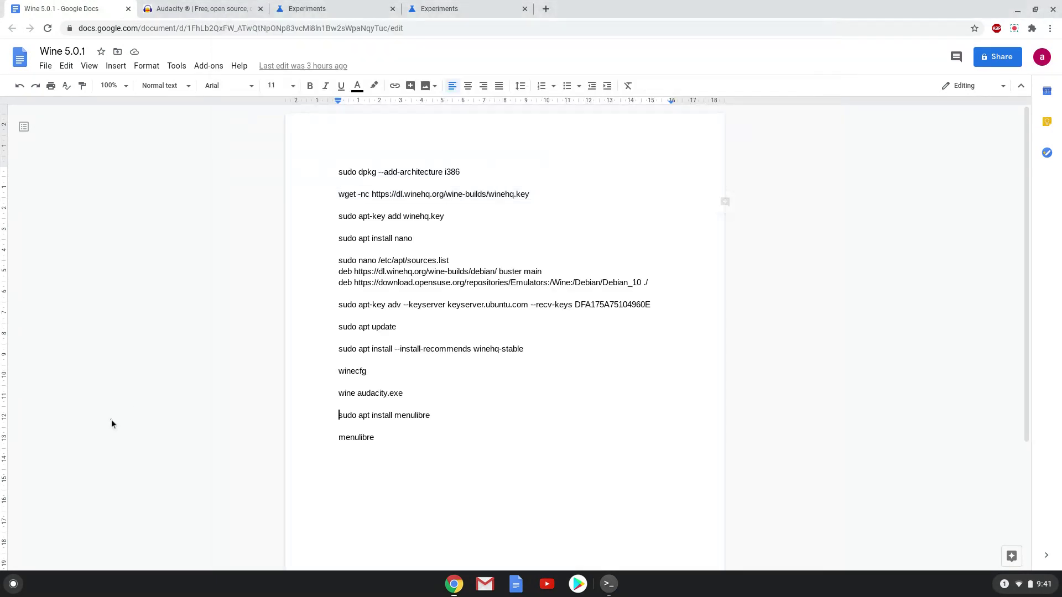
pyautogui.tripleClick(367, 217)
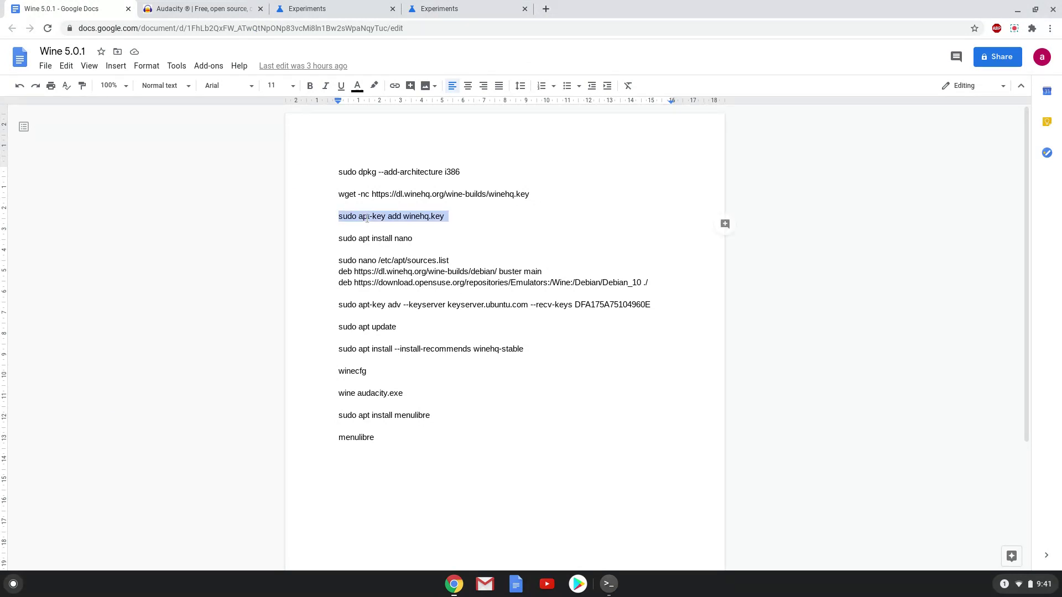
pyautogui.rightClick(367, 219)
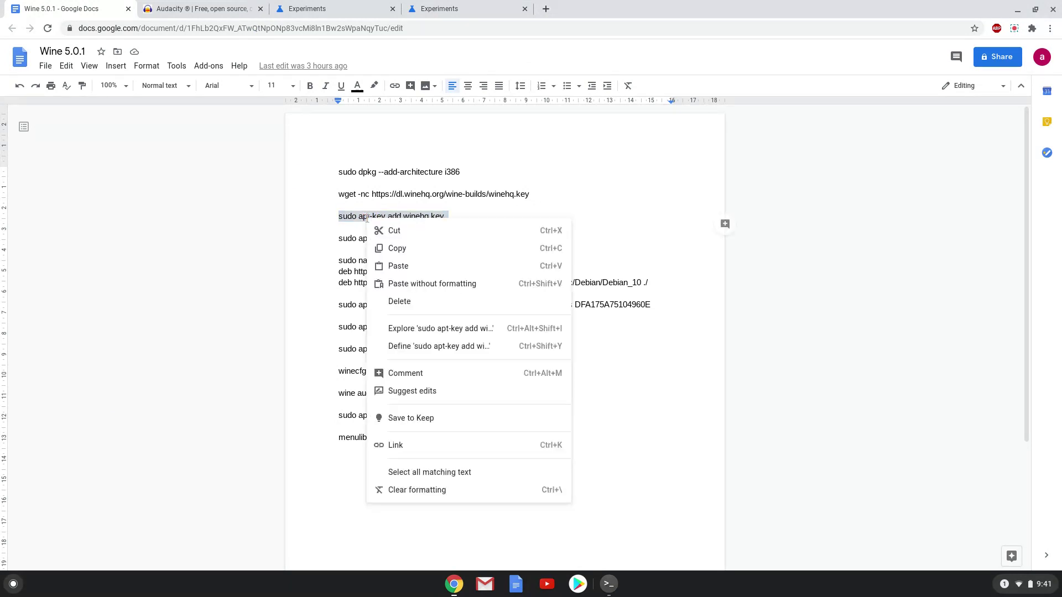
pyautogui.click(401, 255)
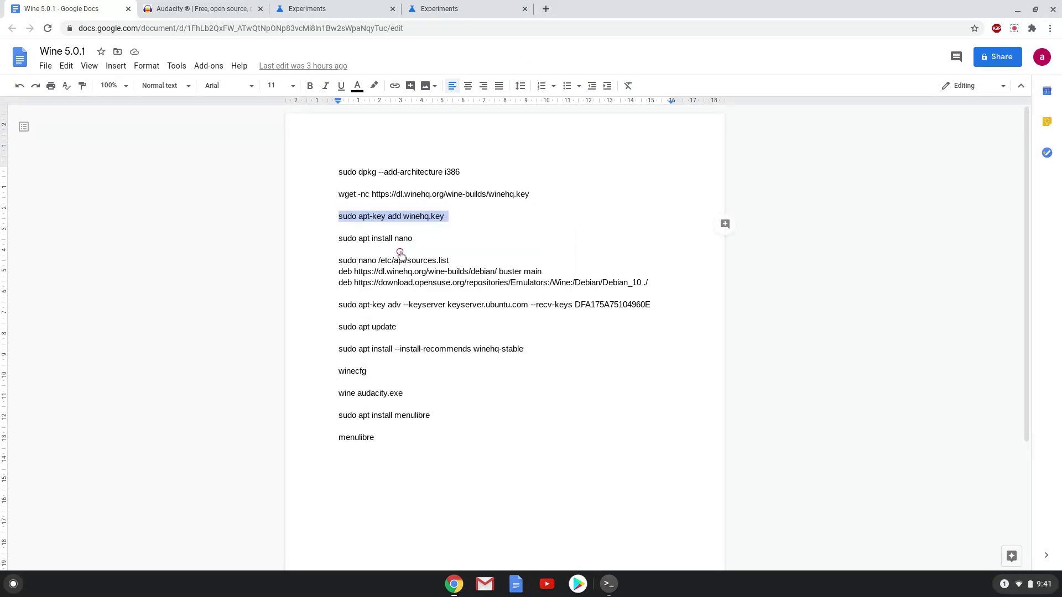
pyautogui.click(609, 584)
pyautogui.hotkey('ctrl', 'shift', 'v')
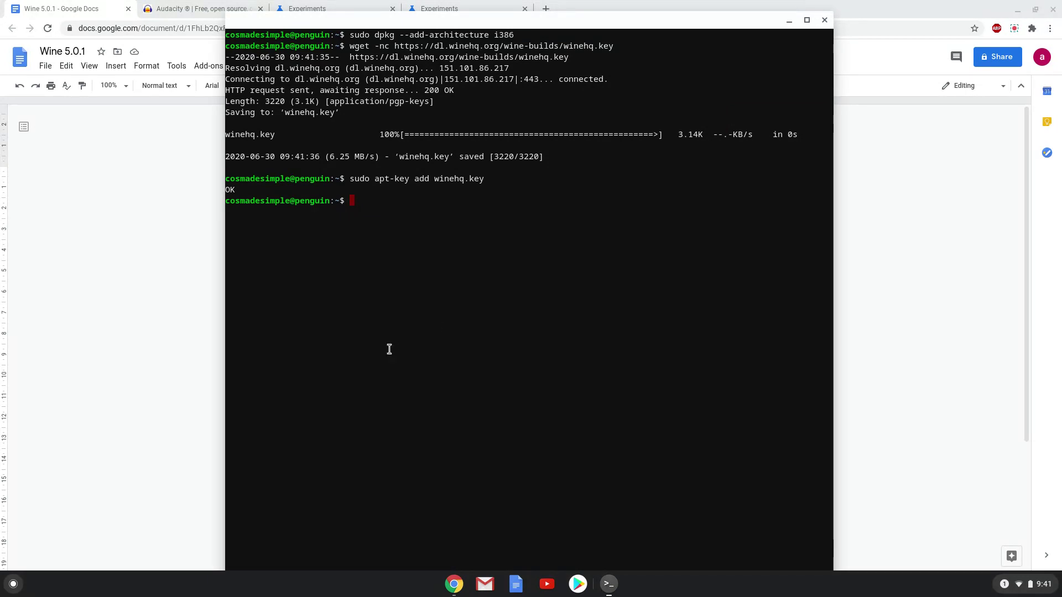
# Copy "sudo apt install nano" from the document and run it in Terminal to install the nano editor.
pyautogui.click(158, 437)
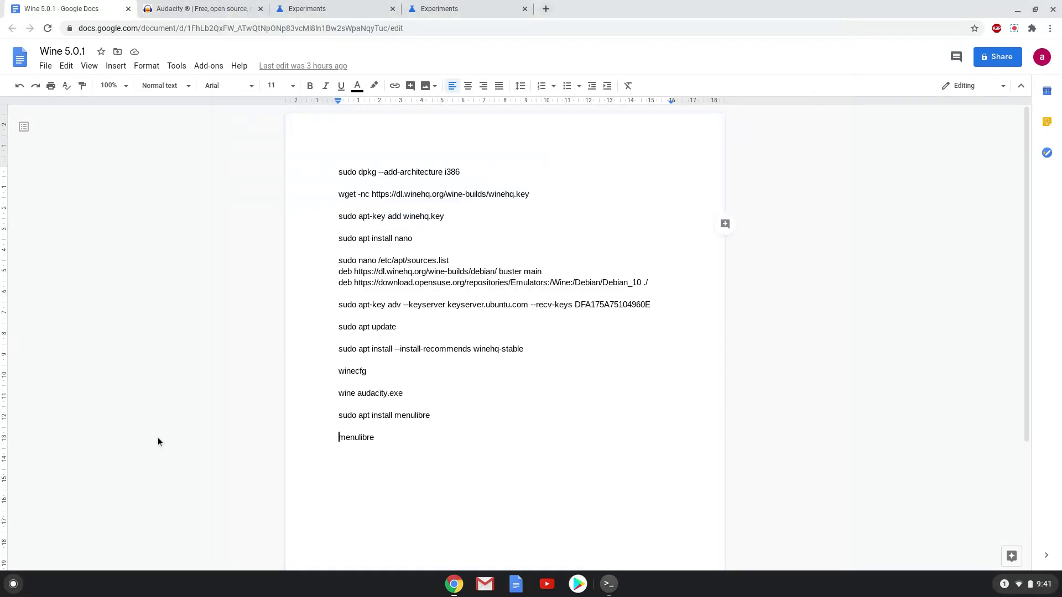
pyautogui.tripleClick(347, 239)
pyautogui.rightClick(348, 239)
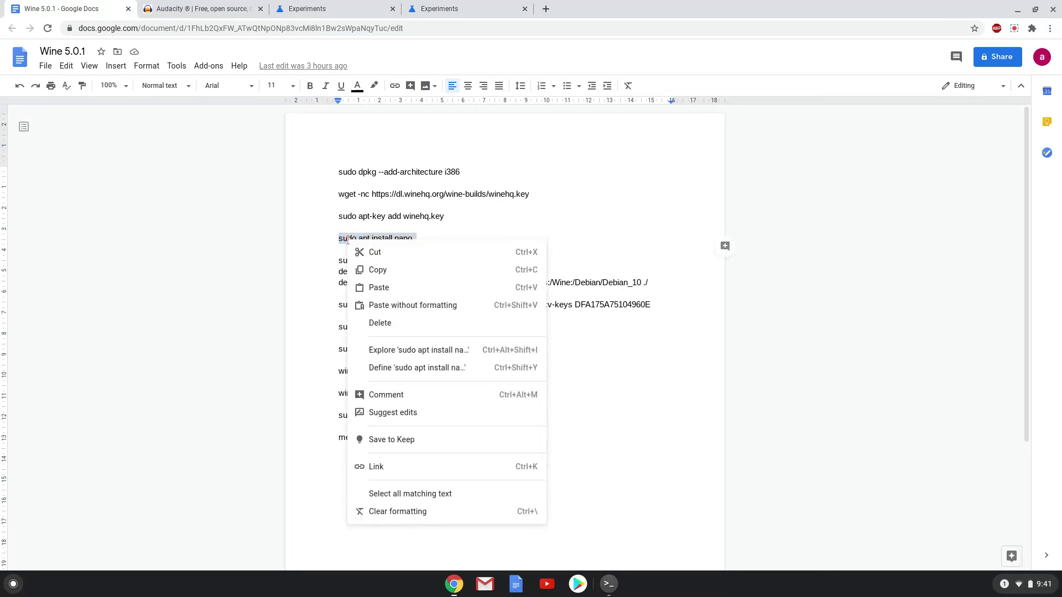
pyautogui.click(377, 270)
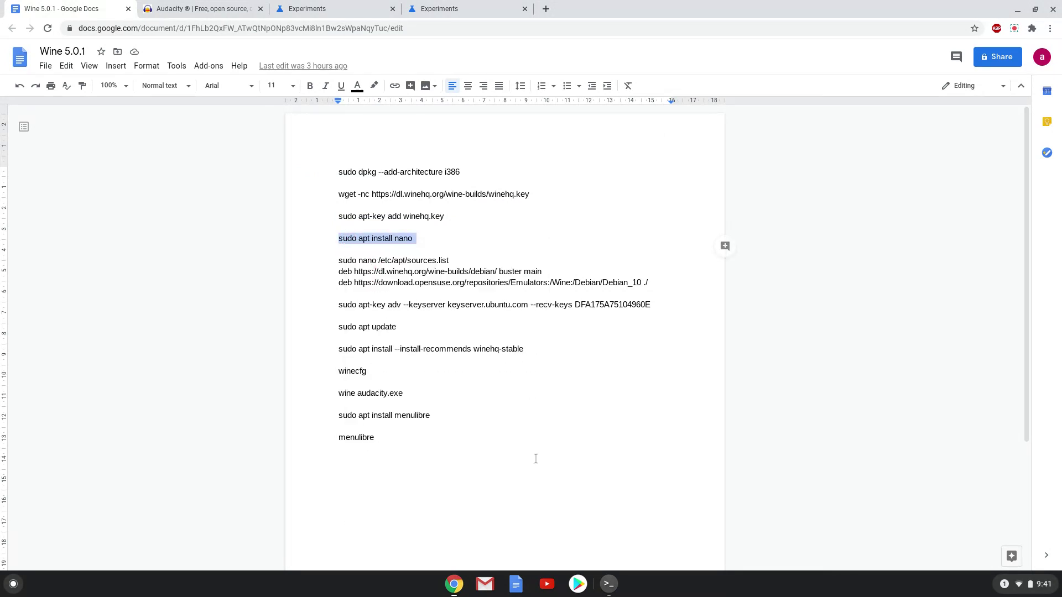
pyautogui.click(611, 587)
pyautogui.hotkey('ctrl', 'shift', 'v')
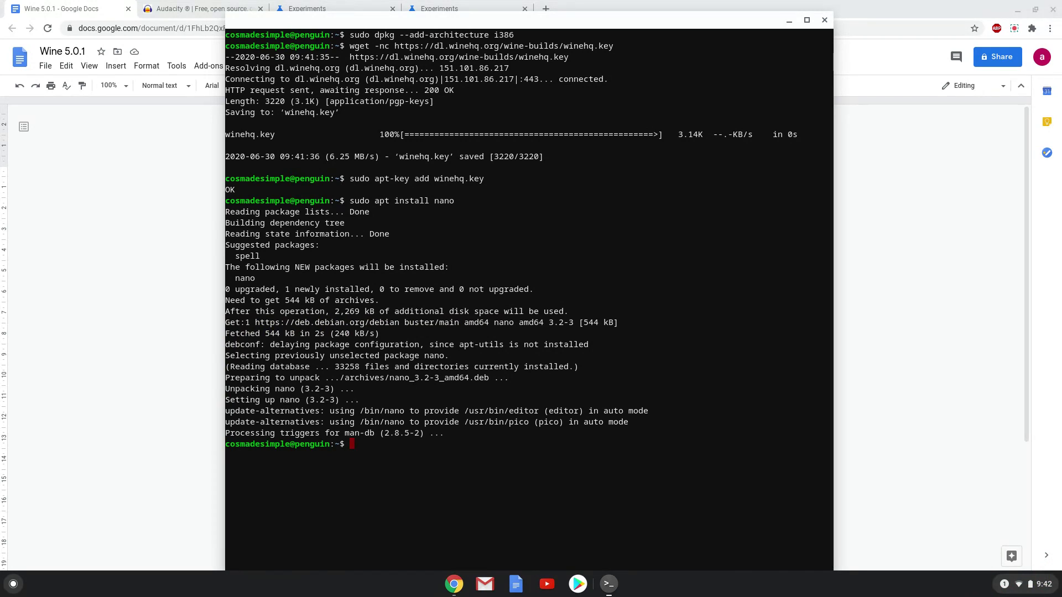
# Copy "sudo nano /etc/apt/sources.list" from the document and run it in Terminal to open the package sources file.
pyautogui.click(157, 229)
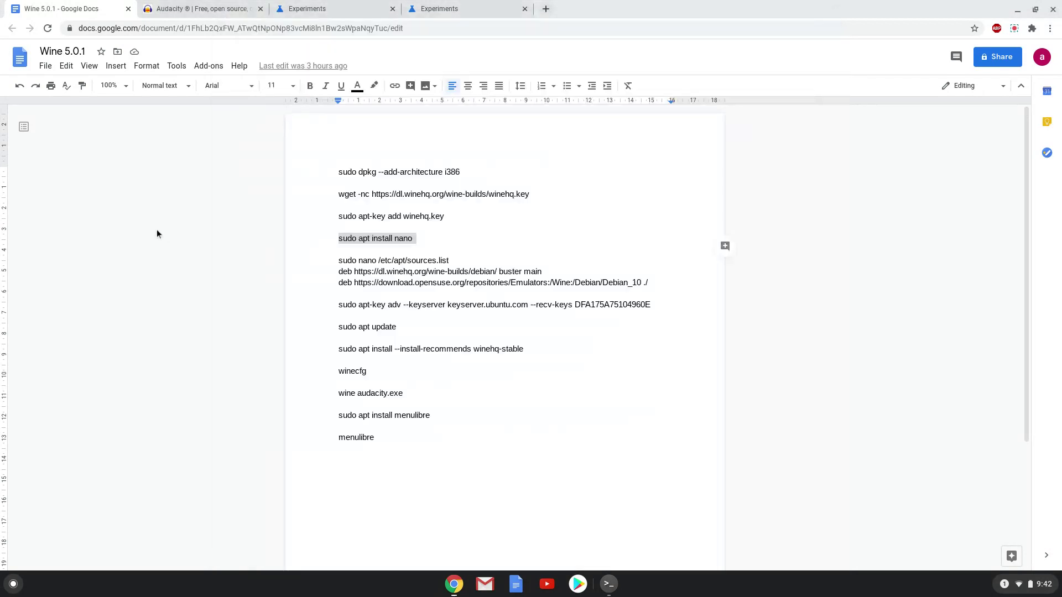
pyautogui.click(347, 260)
pyautogui.tripleClick(348, 260)
pyautogui.rightClick(348, 260)
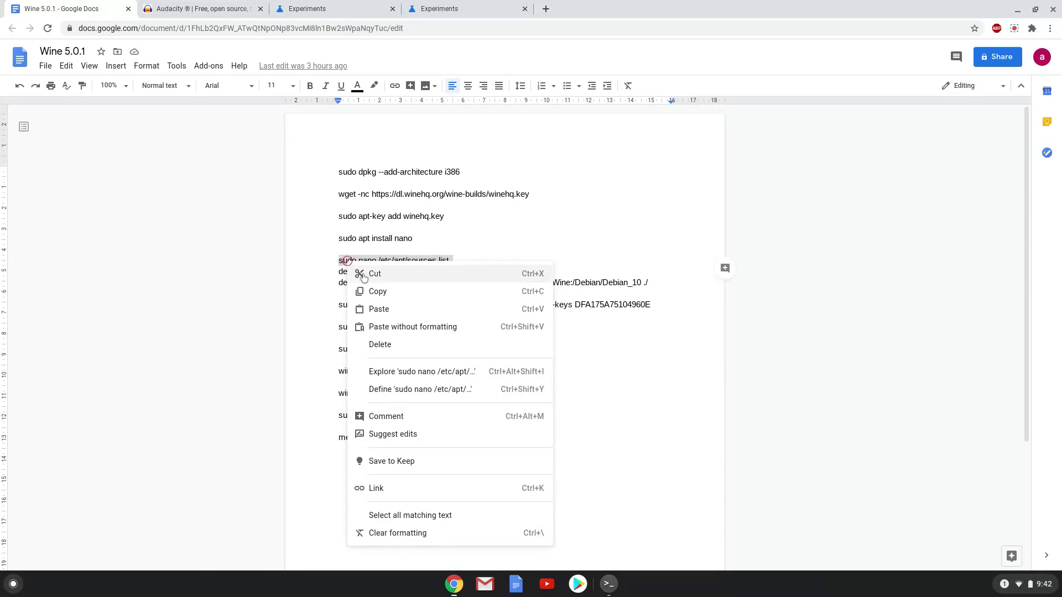
pyautogui.click(378, 291)
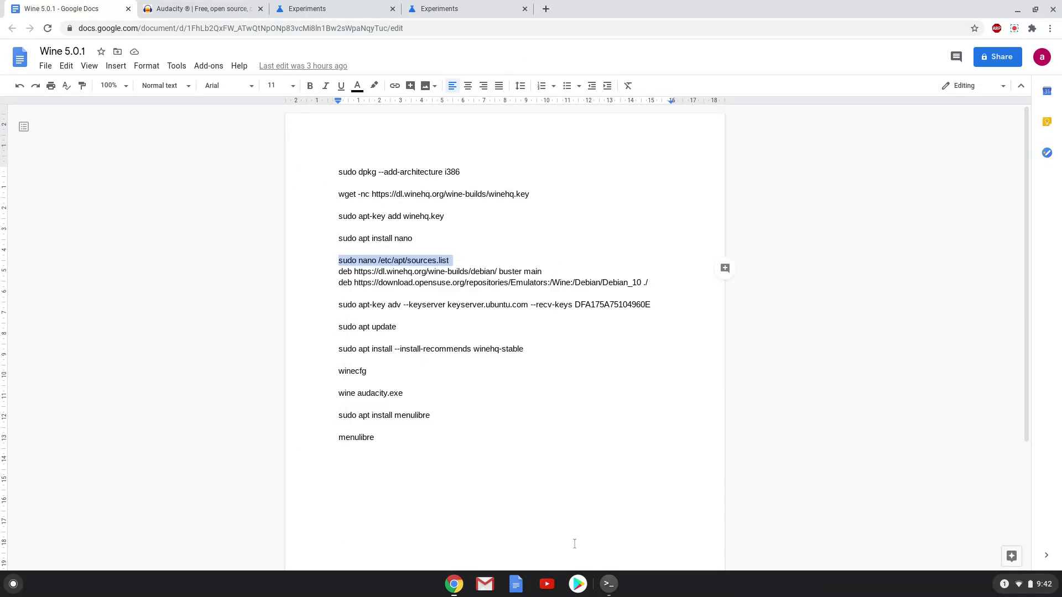
pyautogui.click(608, 585)
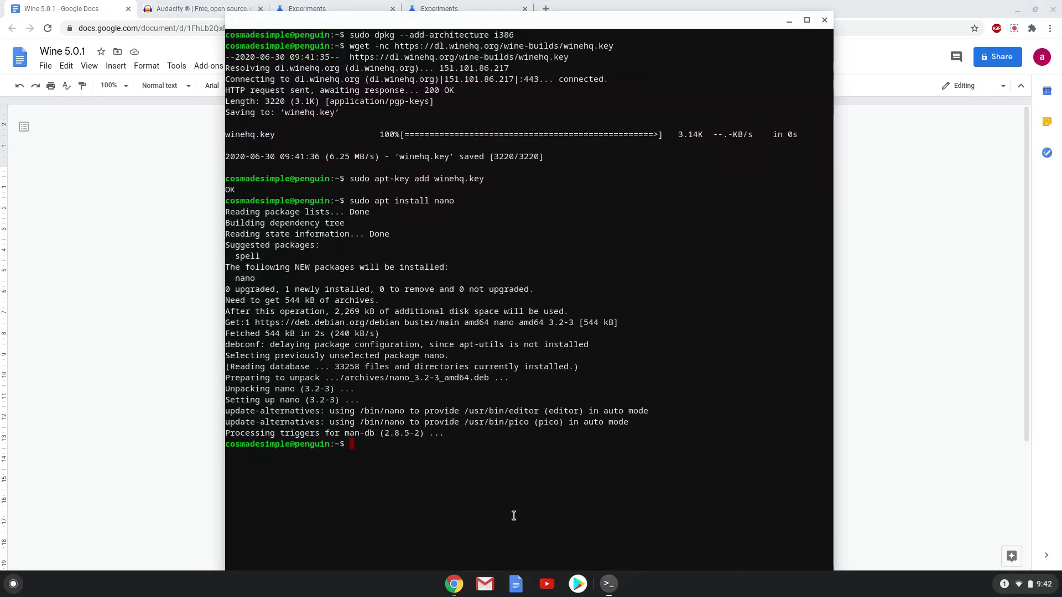
pyautogui.hotkey('ctrl', 'shift', 'v')
pyautogui.press('Return')
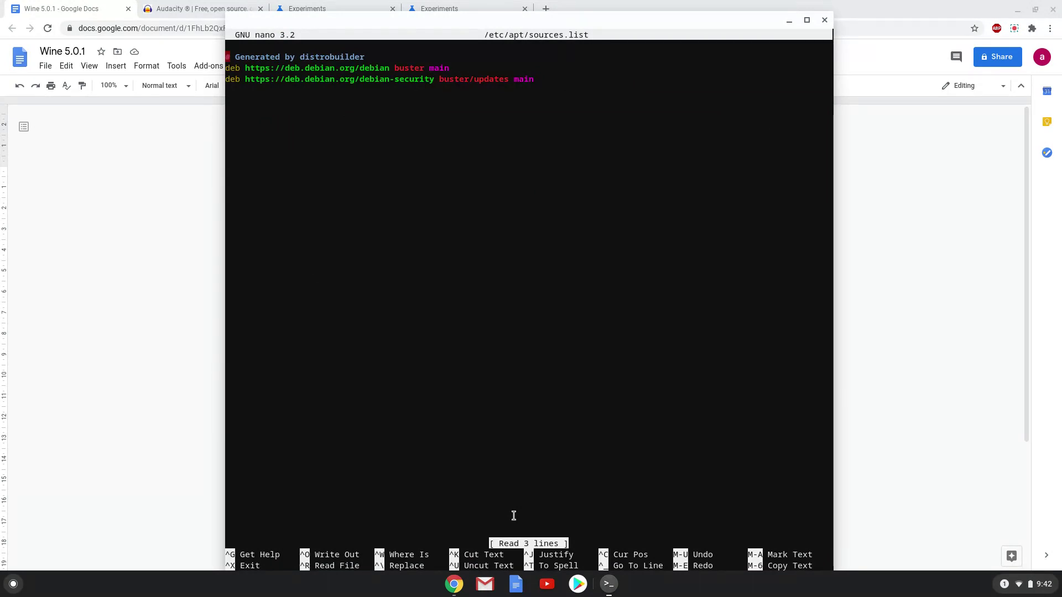
# Append the document's two deb repository lines, for dl.winehq.org buster main and the openSUSE Wine Debian_10 repository, below the existing entries in sources.list.
pyautogui.press('Down')
pyautogui.press('Down')
pyautogui.press('Down')
pyautogui.click(99, 380)
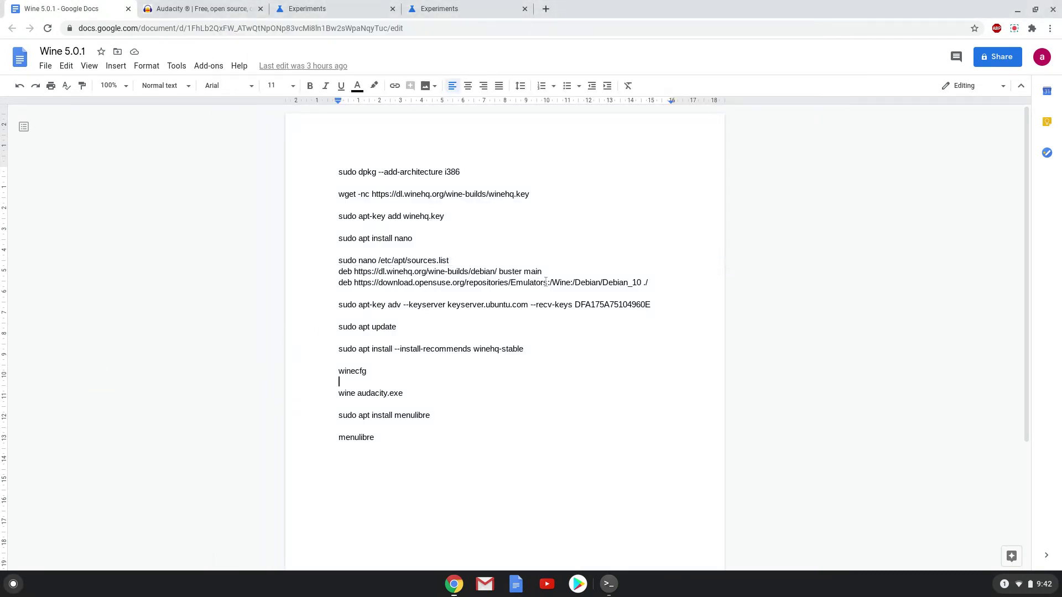
pyautogui.moveTo(653, 282); pyautogui.dragTo(337, 270)
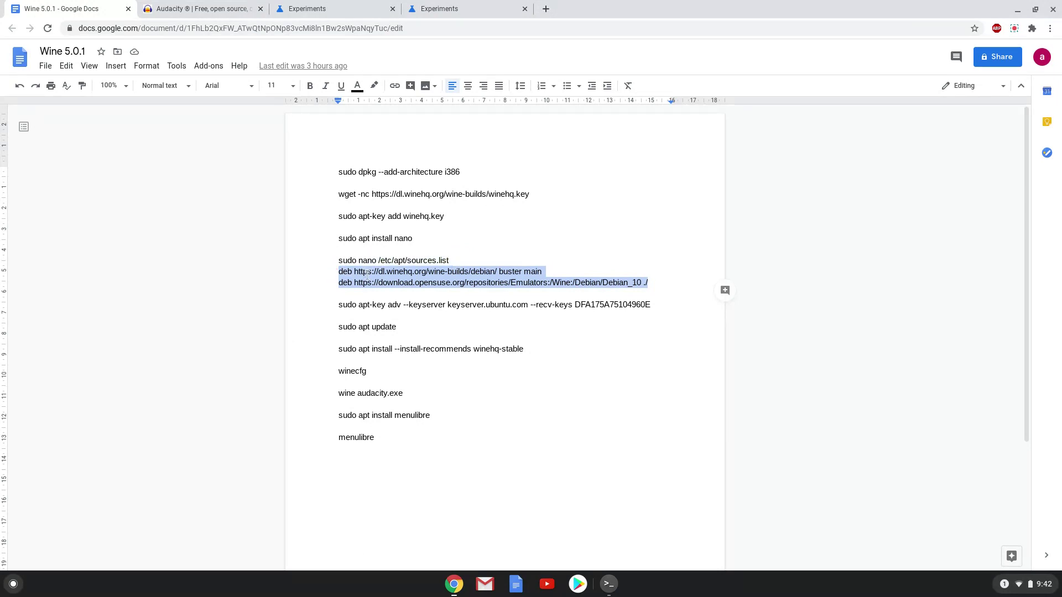
pyautogui.rightClick(365, 273)
pyautogui.click(394, 305)
pyautogui.click(609, 585)
pyautogui.hotkey('ctrl', 'shift', 'v')
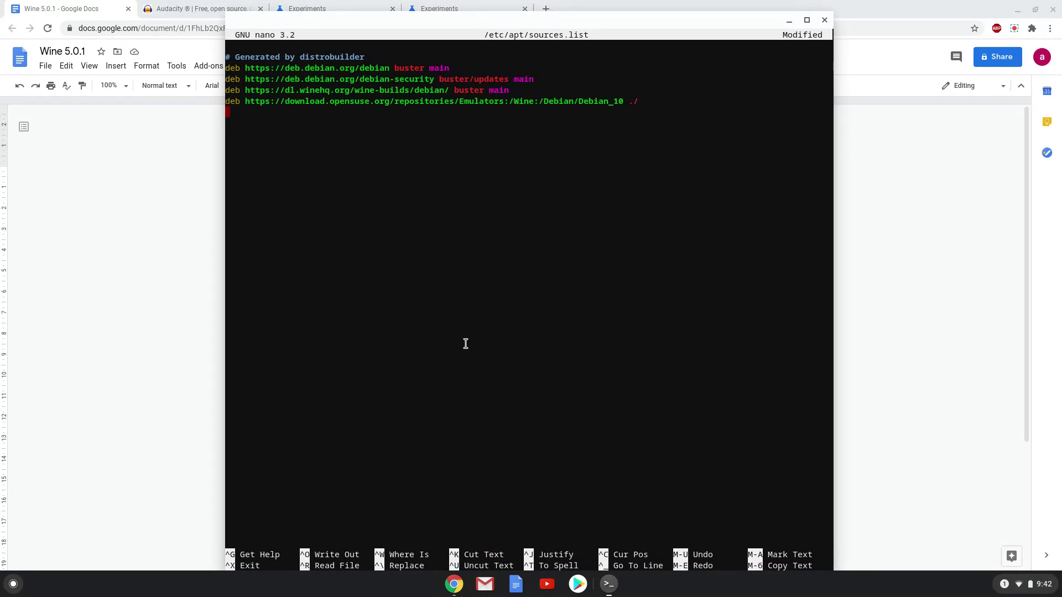
# Save the modified /etc/apt/sources.list under its existing name and exit nano.
pyautogui.hotkey('ctrl', 'x')
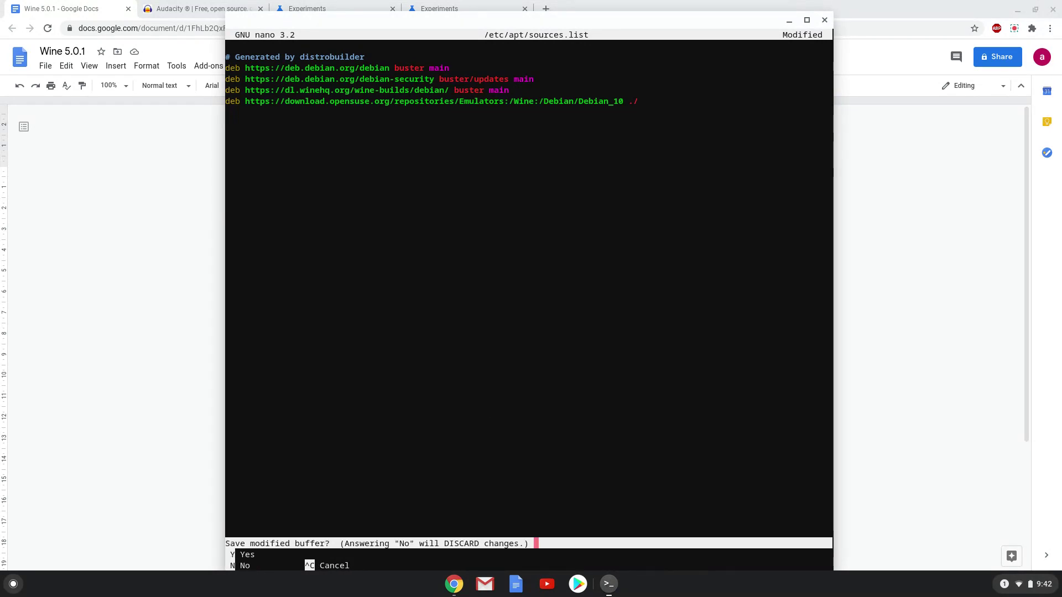
pyautogui.press('y')
pyautogui.press('Return')
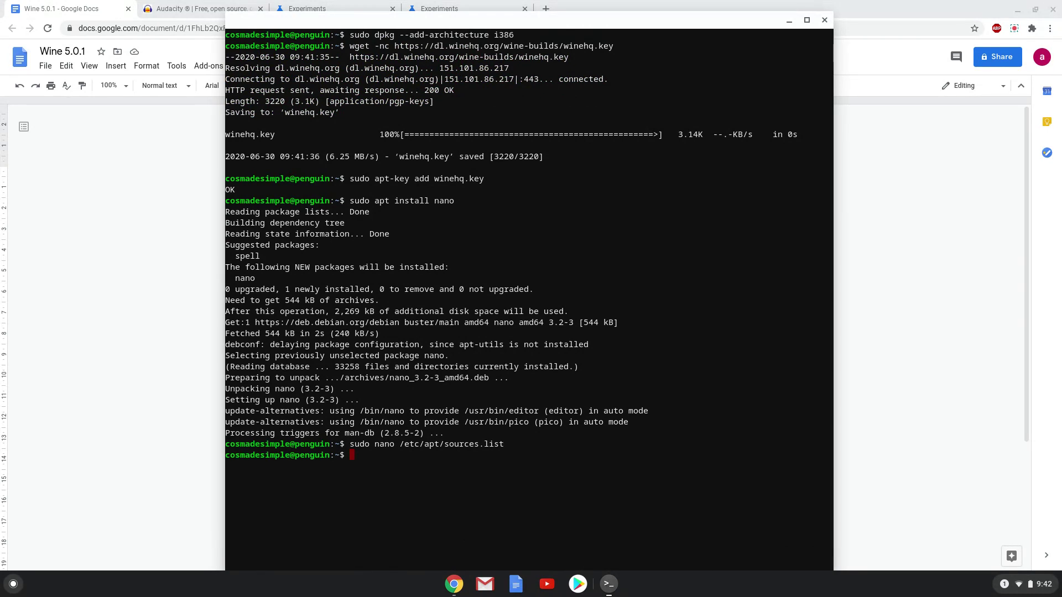
# Copy "sudo apt-key adv --keyserver keyserver.ubuntu.com --recv-keys DFA175A75104960E" from the document and run it in Terminal to import the repository's public key.
pyautogui.click(143, 250)
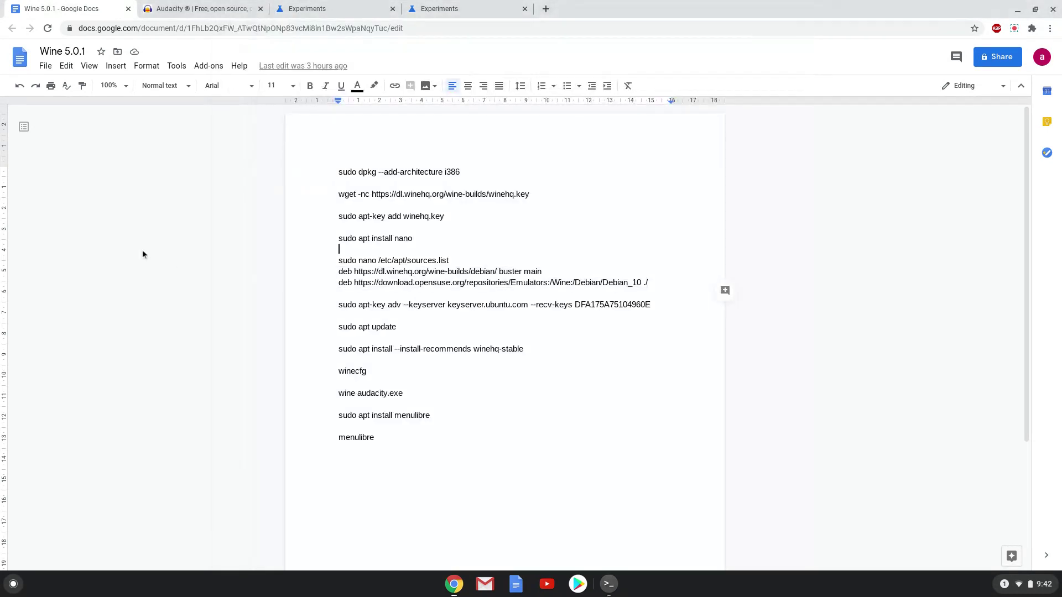
pyautogui.tripleClick(344, 308)
pyautogui.rightClick(344, 309)
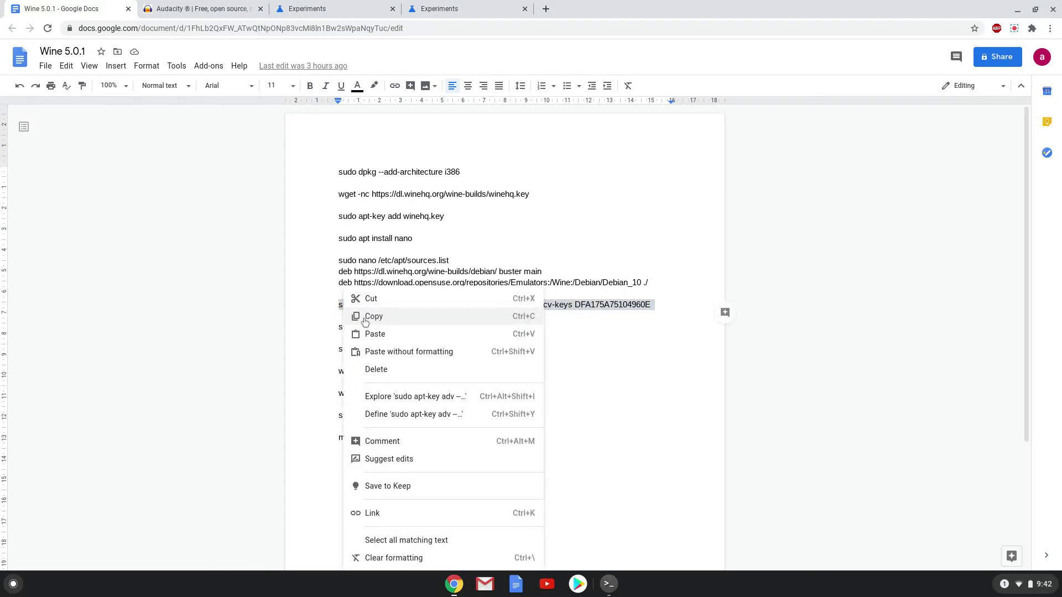
pyautogui.click(364, 320)
pyautogui.click(609, 584)
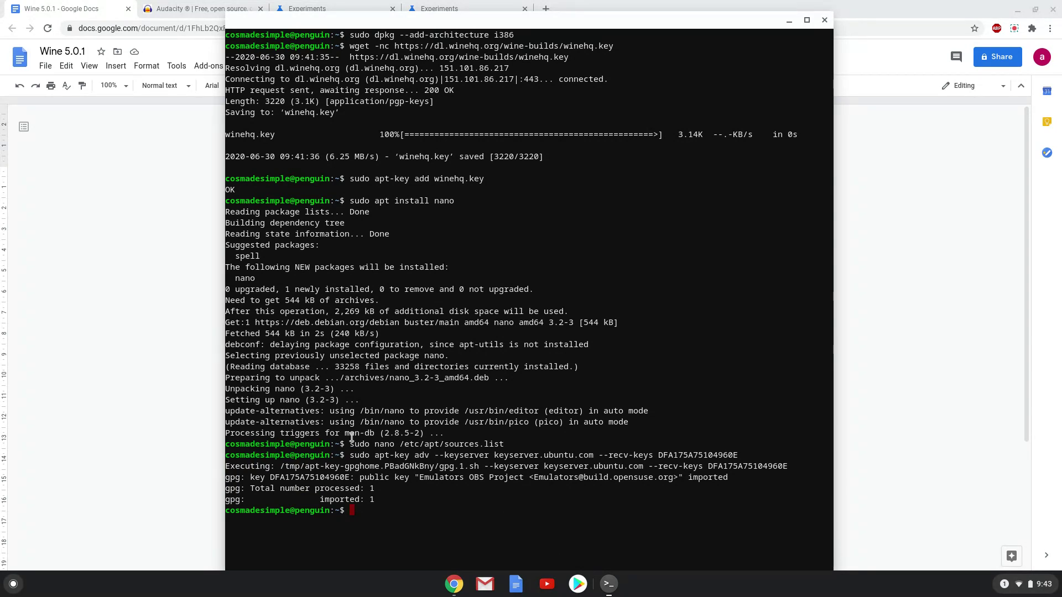
# Copy "sudo apt update" from the document and run it in Terminal to refresh the package lists.
pyautogui.click(123, 286)
pyautogui.click(124, 285)
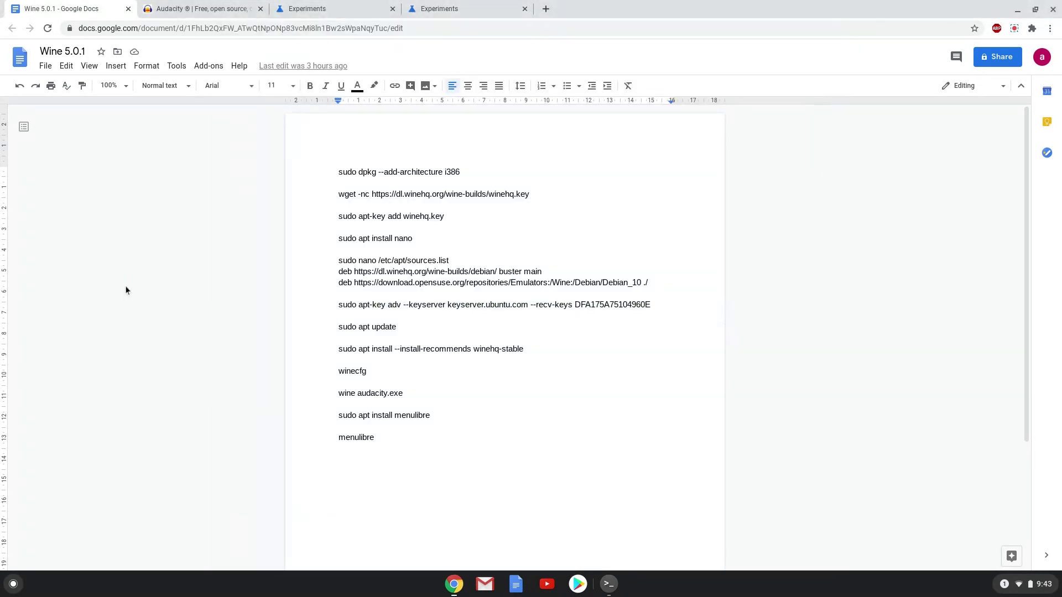
pyautogui.tripleClick(347, 326)
pyautogui.rightClick(347, 325)
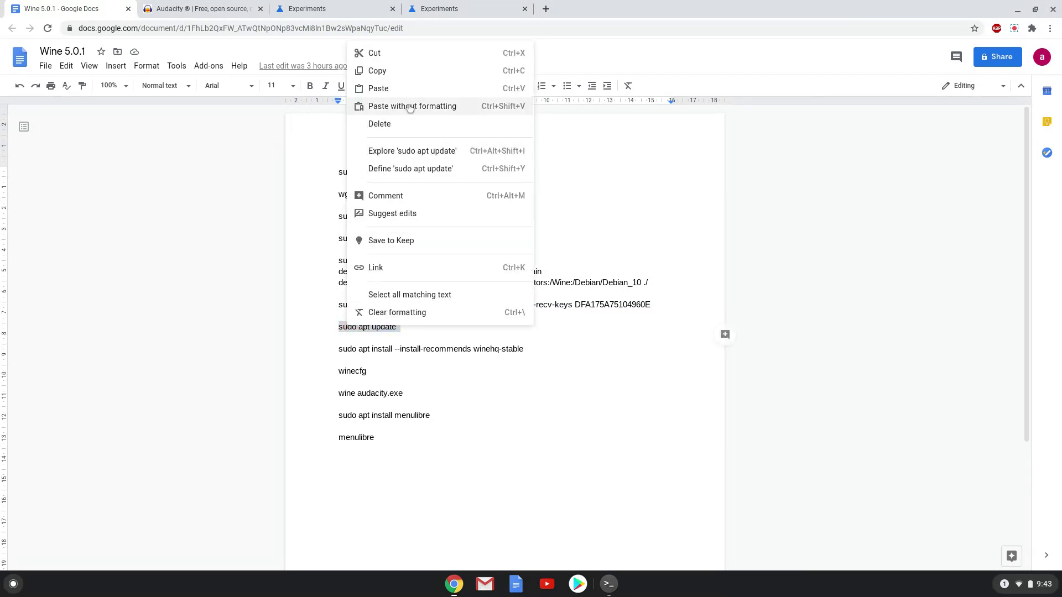
pyautogui.click(410, 70)
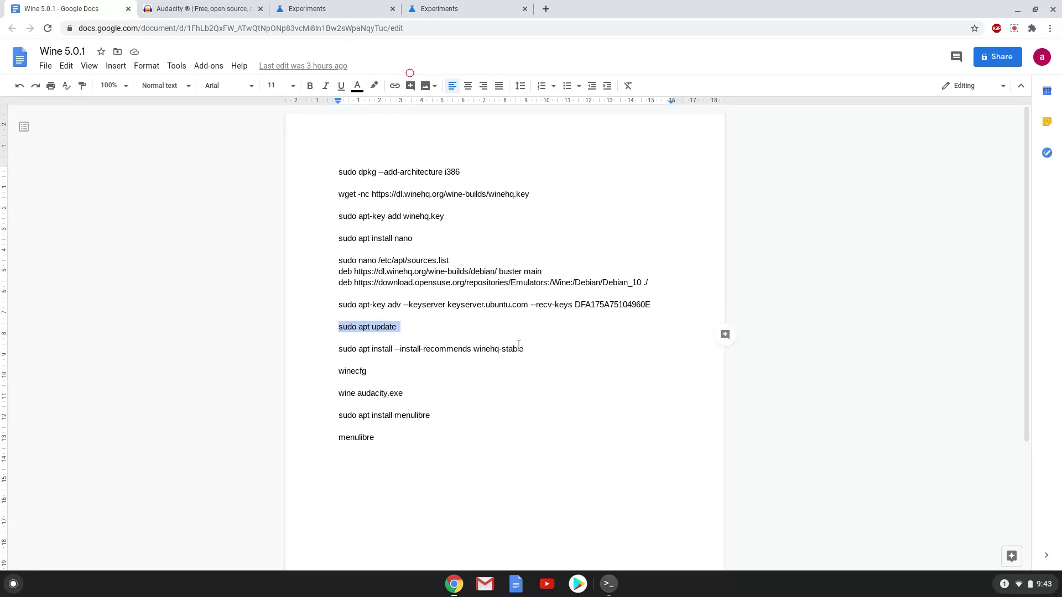
pyautogui.click(610, 586)
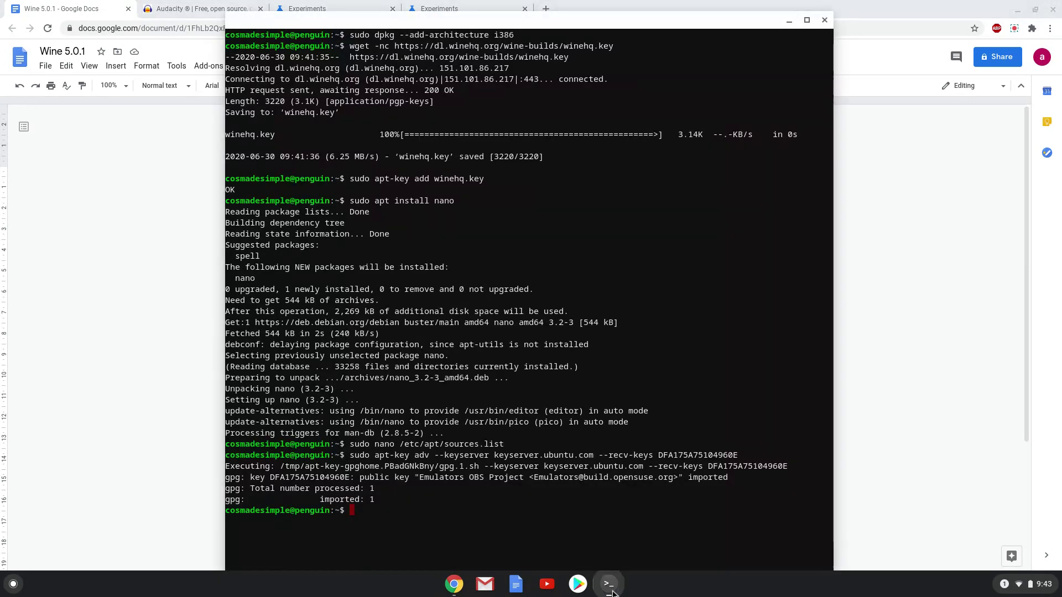
pyautogui.hotkey('ctrl', 'shift', 'v')
pyautogui.press('Return')
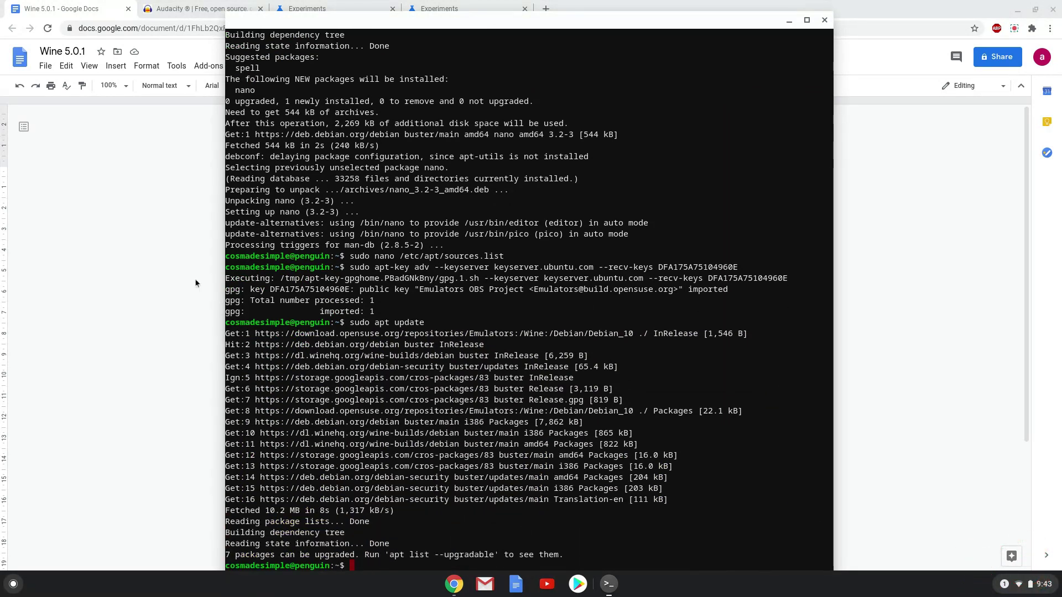
# Copy "sudo apt install --install-recommends winehq-stable" from the document, run it in Terminal and accept the installation.
pyautogui.click(154, 264)
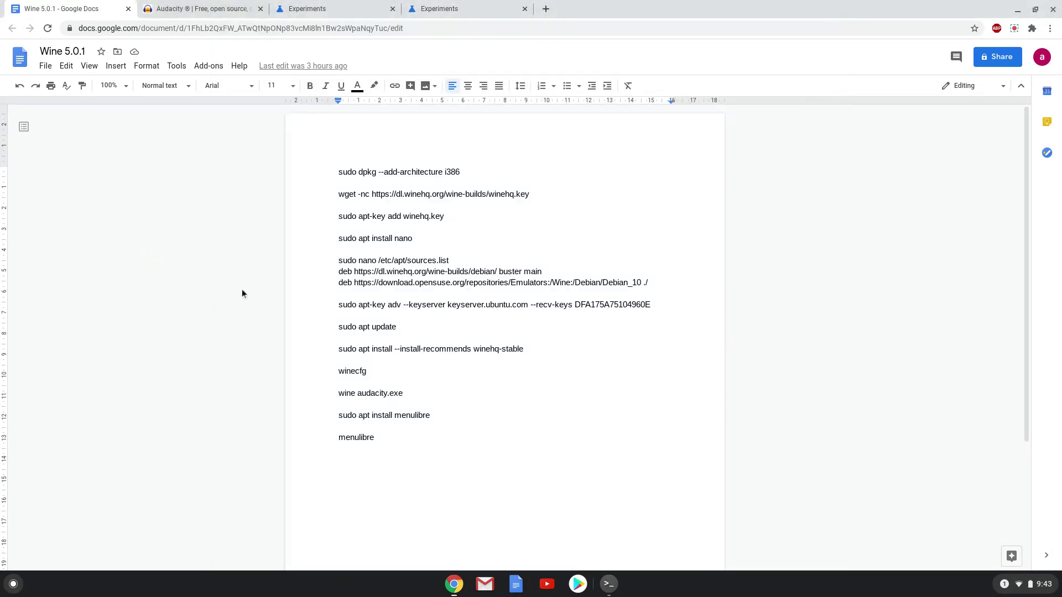
pyautogui.tripleClick(347, 350)
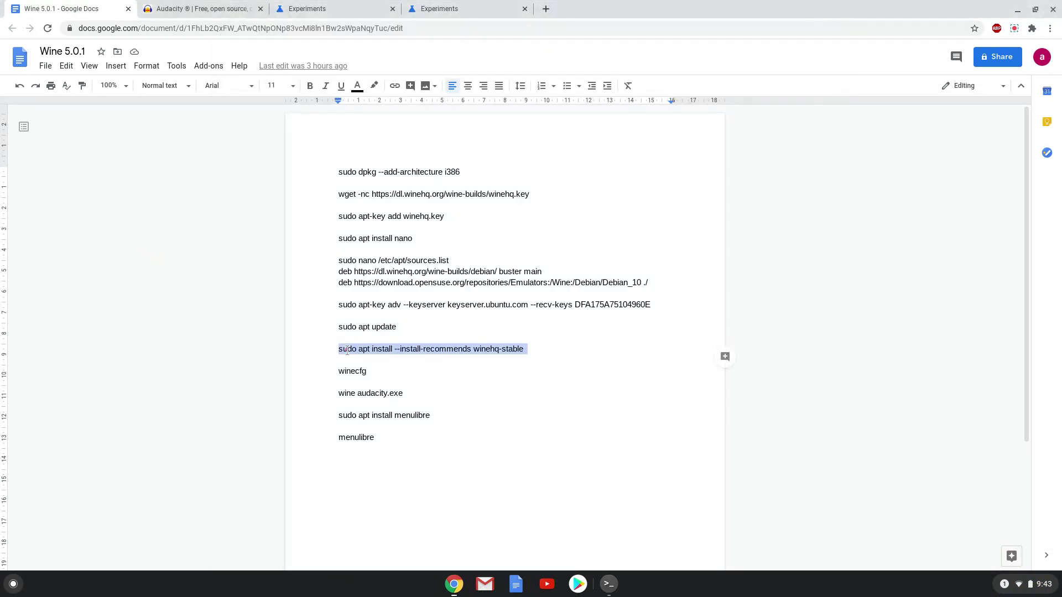
pyautogui.rightClick(347, 350)
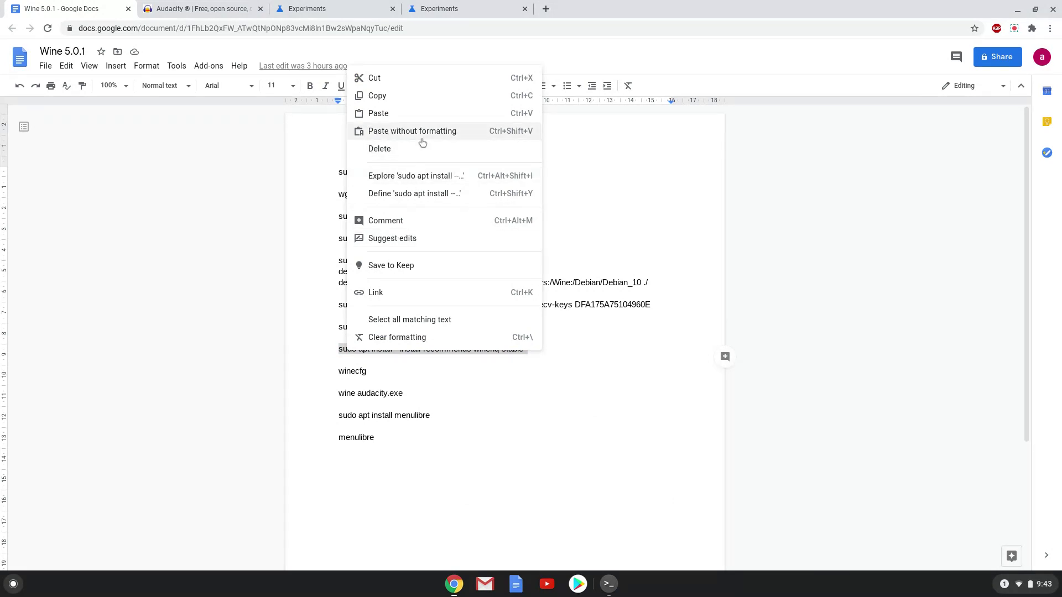
pyautogui.click(429, 97)
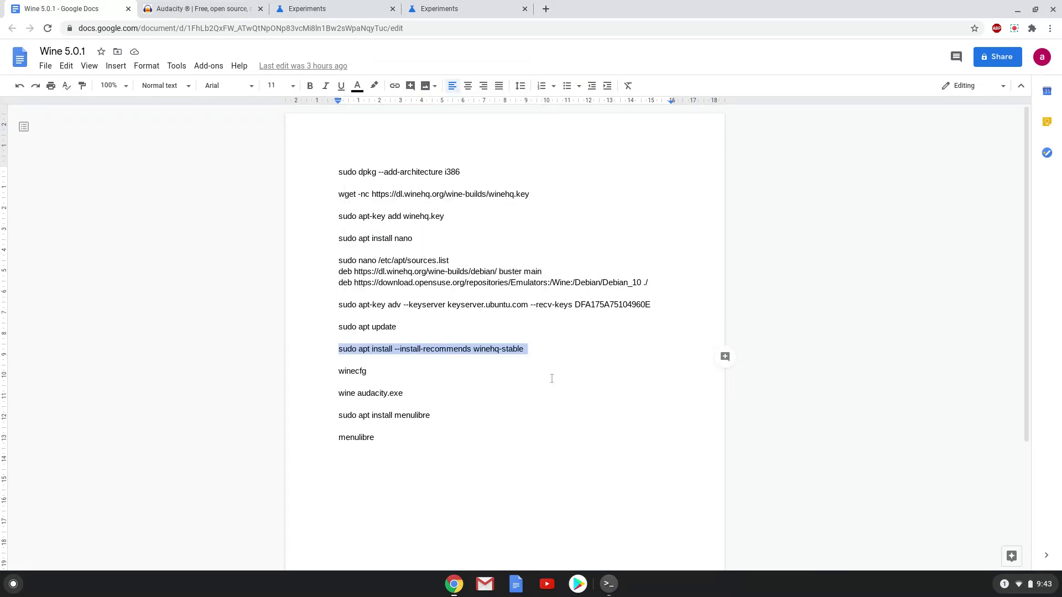
pyautogui.click(610, 584)
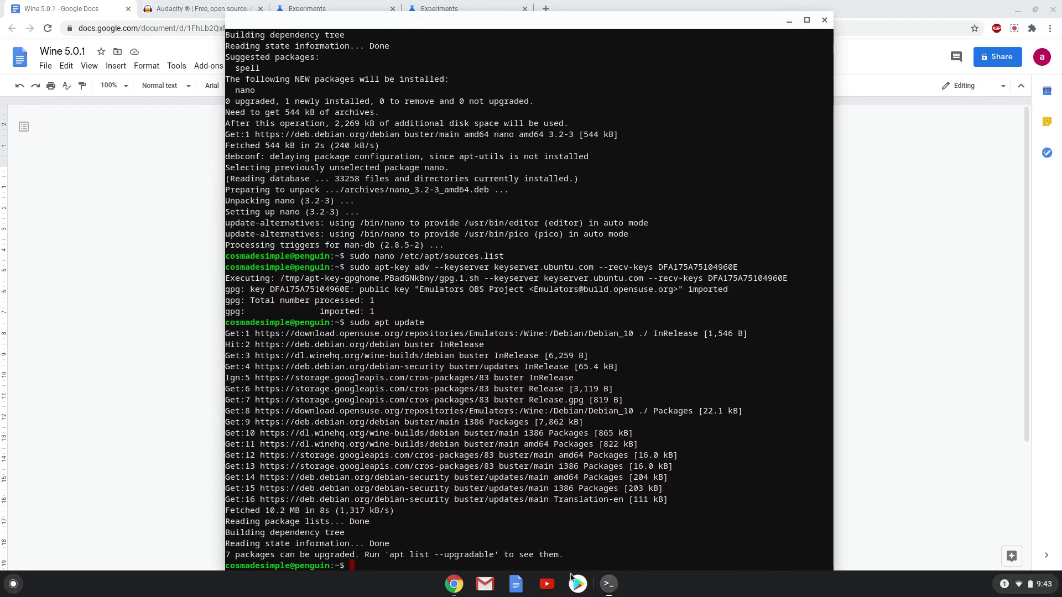
pyautogui.hotkey('ctrl', 'shift', 'v')
pyautogui.press('Return')
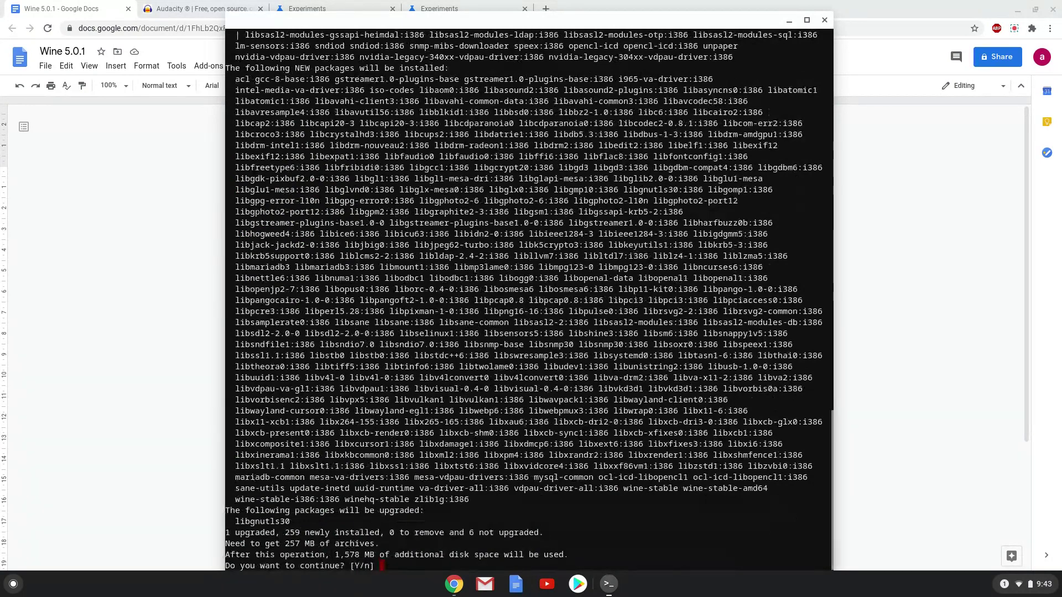
pyautogui.press('Return')
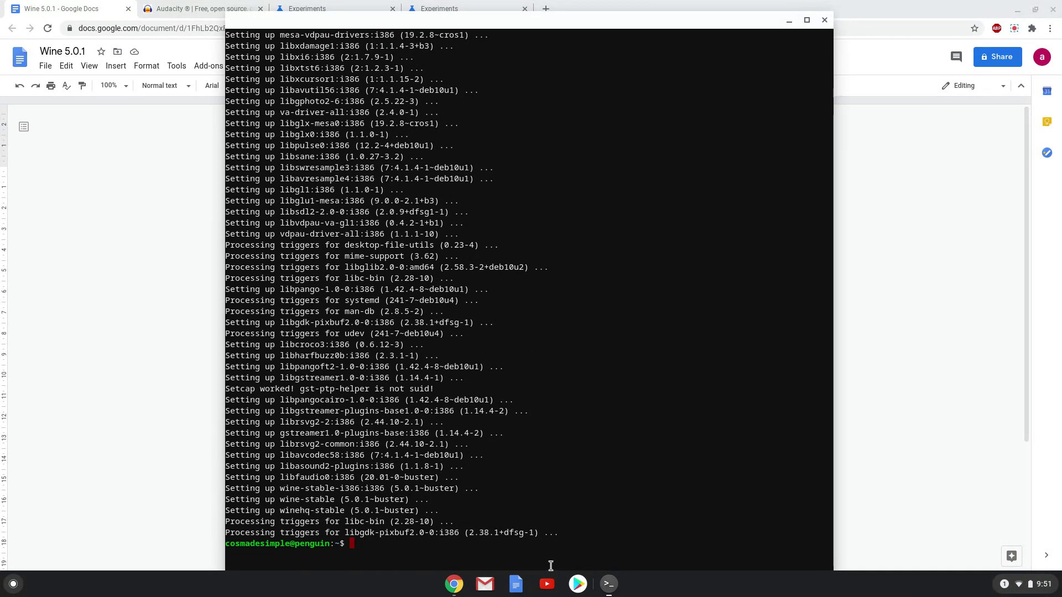
# Copy "winecfg" from the document and run it in Terminal to start the Wine configuration.
pyautogui.click(62, 364)
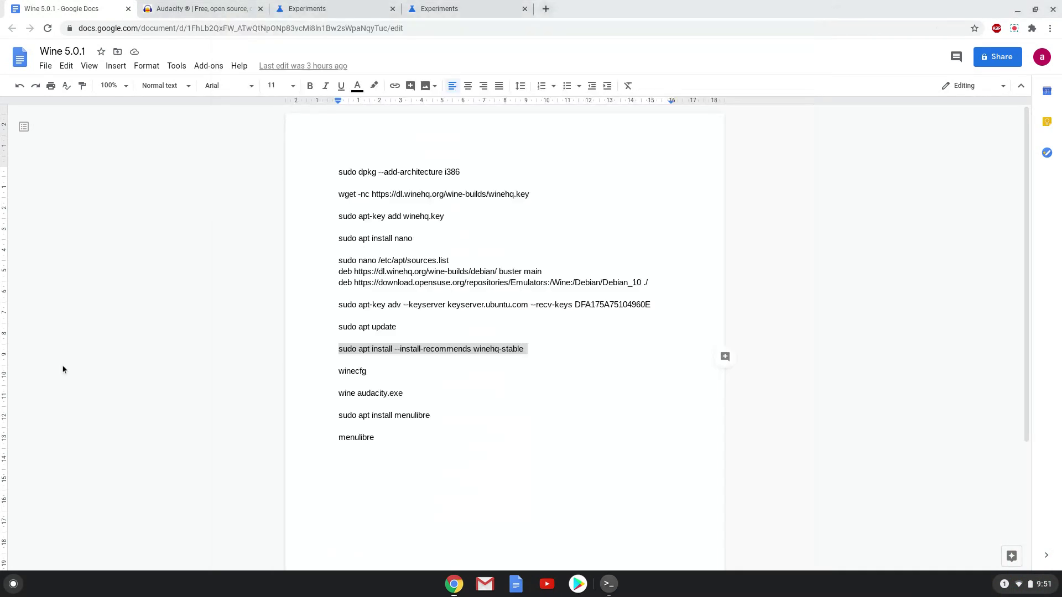
pyautogui.doubleClick(343, 371)
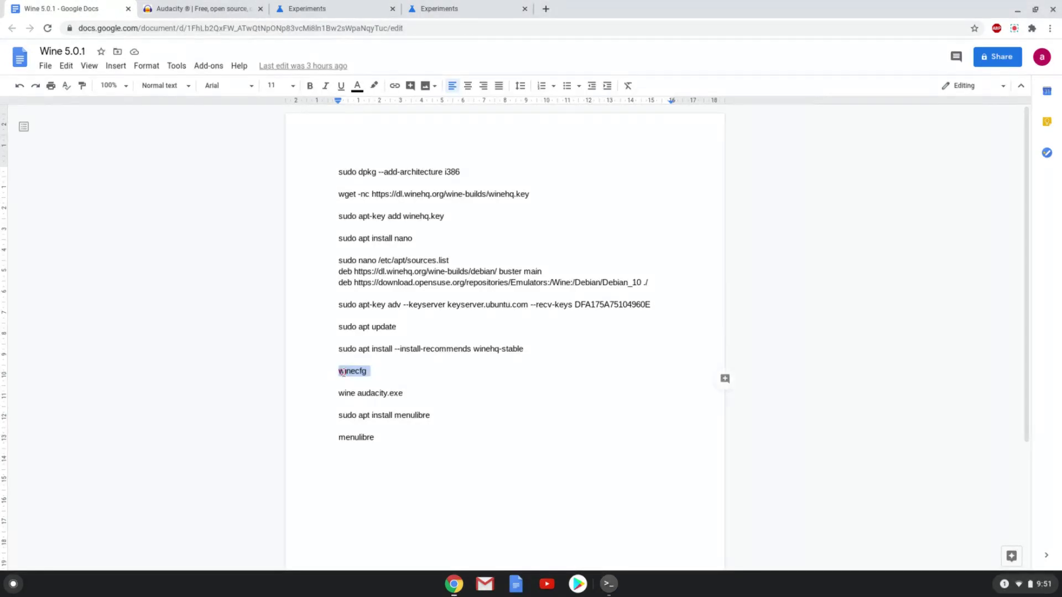
pyautogui.rightClick(343, 371)
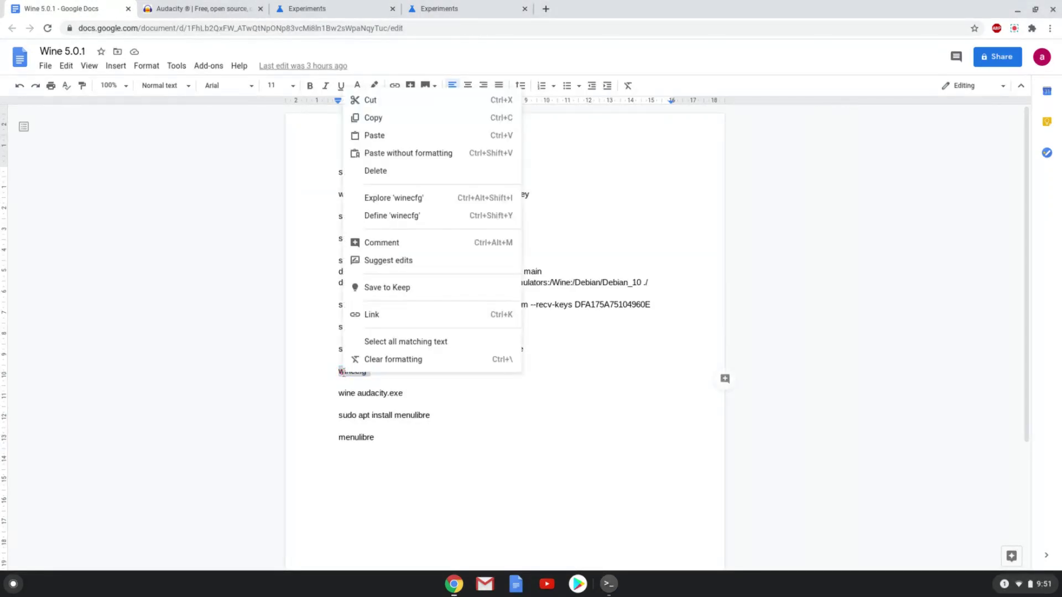
pyautogui.click(412, 124)
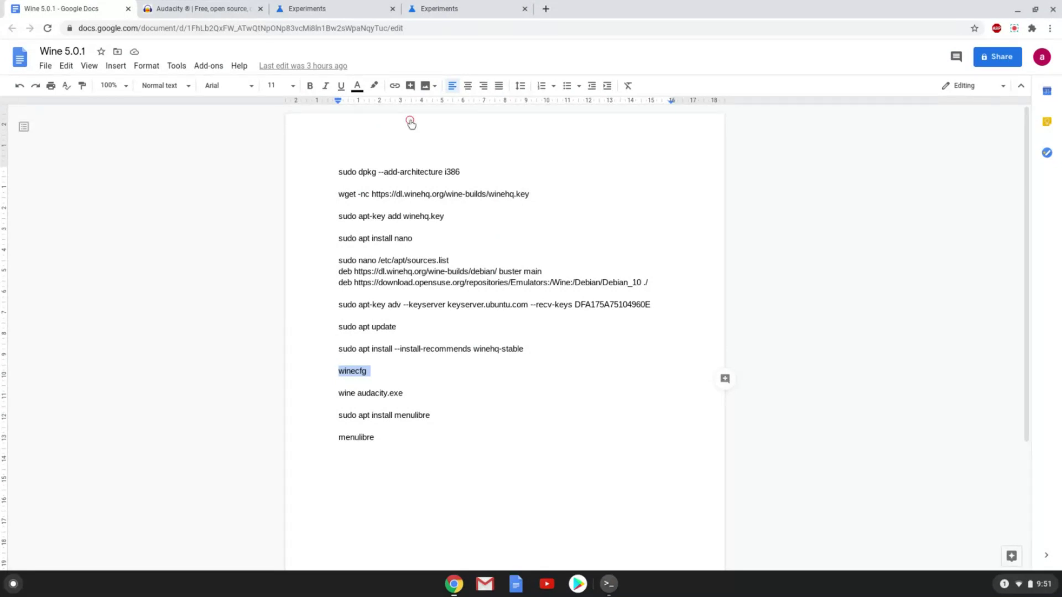
pyautogui.click(608, 584)
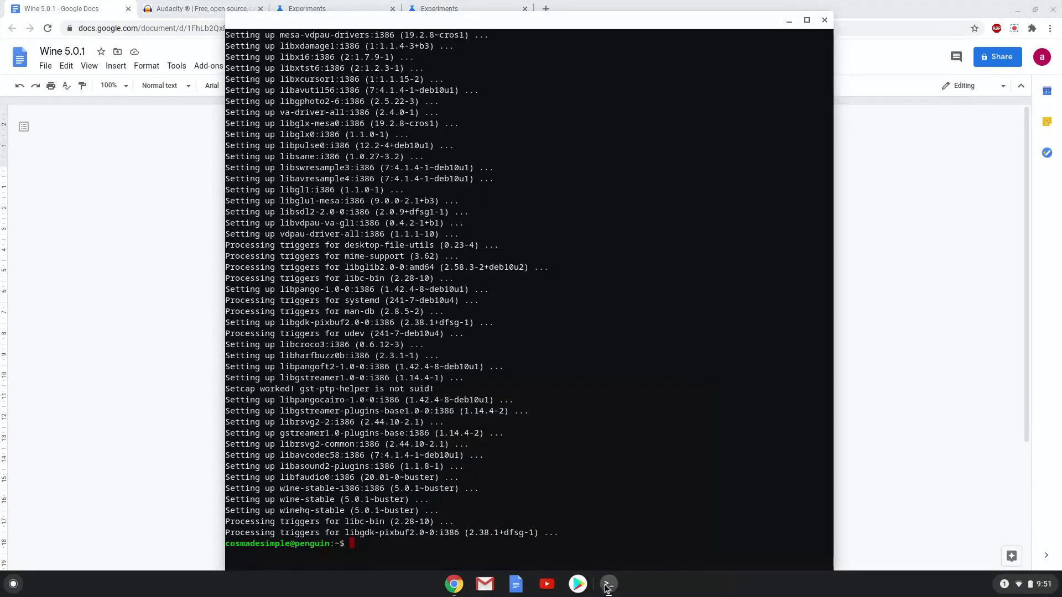
pyautogui.hotkey('ctrl', 'shift', 'v')
pyautogui.press('Return')
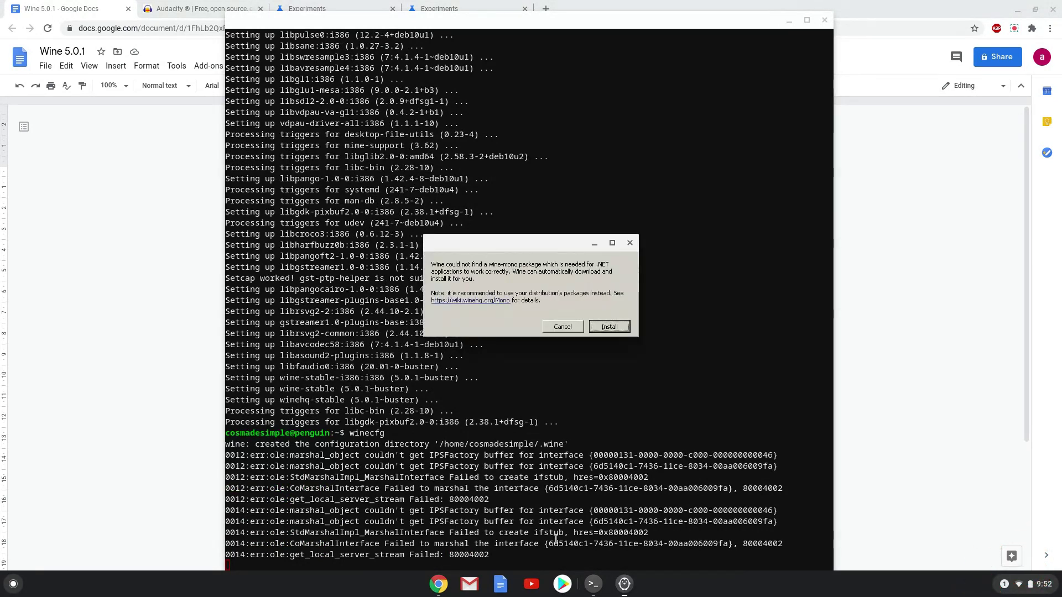
# Install the wine-mono and Gecko packages that Wine offers to download.
pyautogui.click(609, 331)
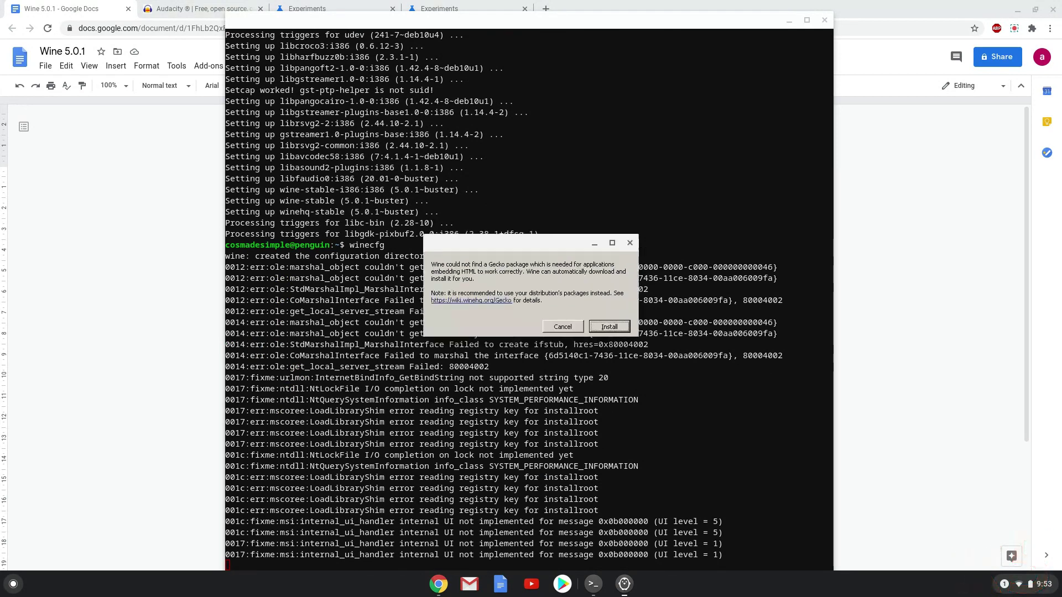
pyautogui.click(609, 327)
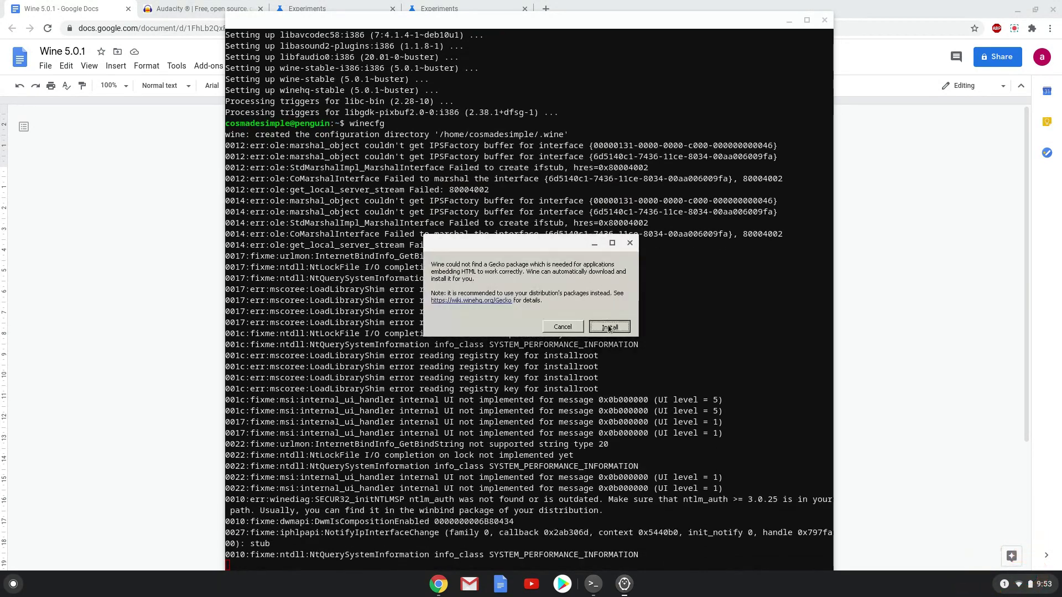
pyautogui.click(609, 327)
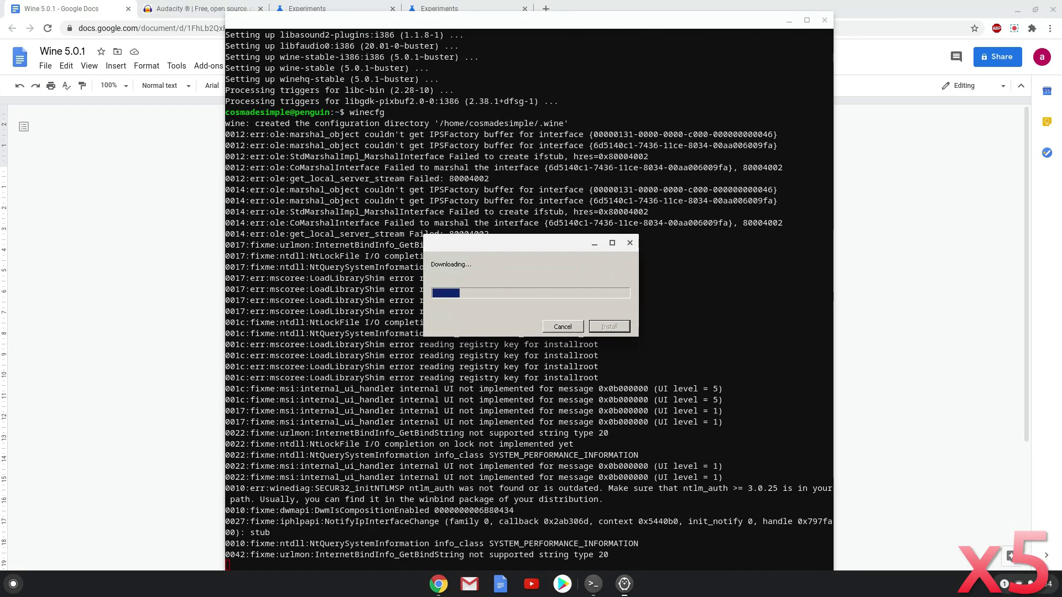
pyautogui.press('Return')
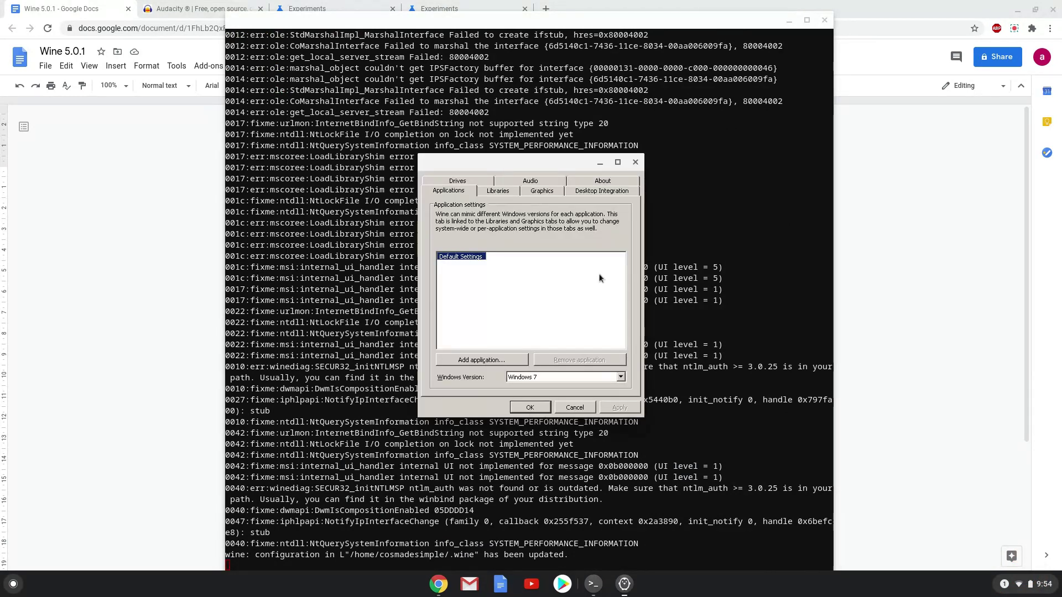
# View Wine's About information in the configuration window, and close both that window and Terminal.
pyautogui.click(587, 185)
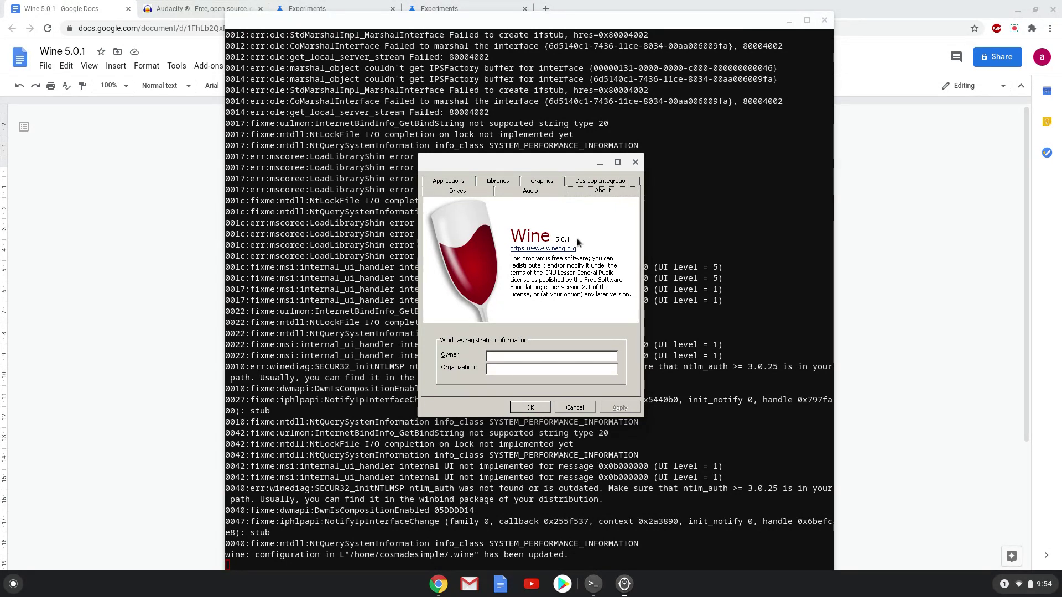
pyautogui.click(634, 163)
pyautogui.click(823, 21)
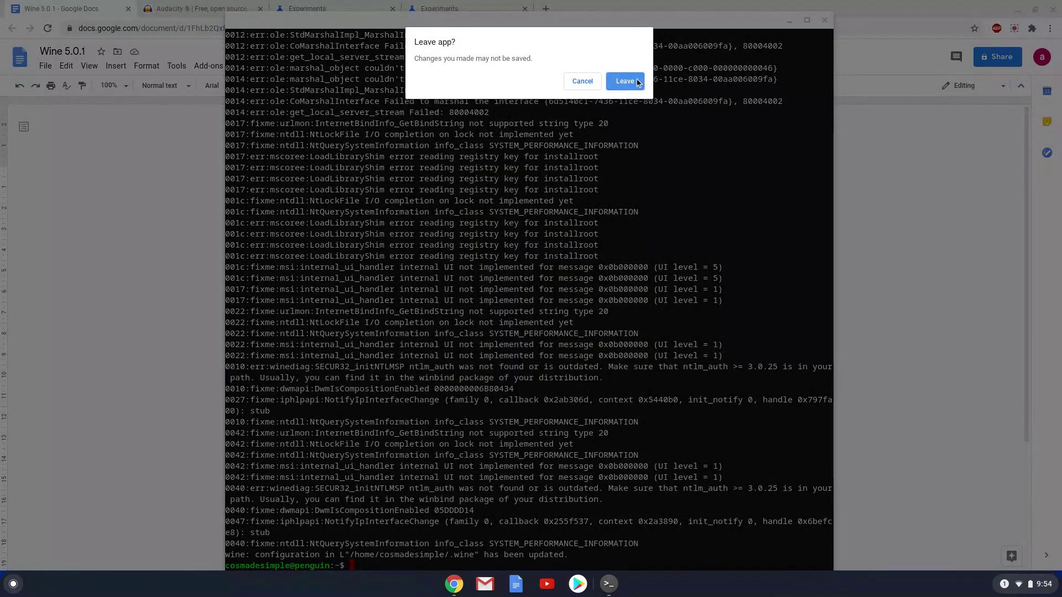
pyautogui.click(638, 83)
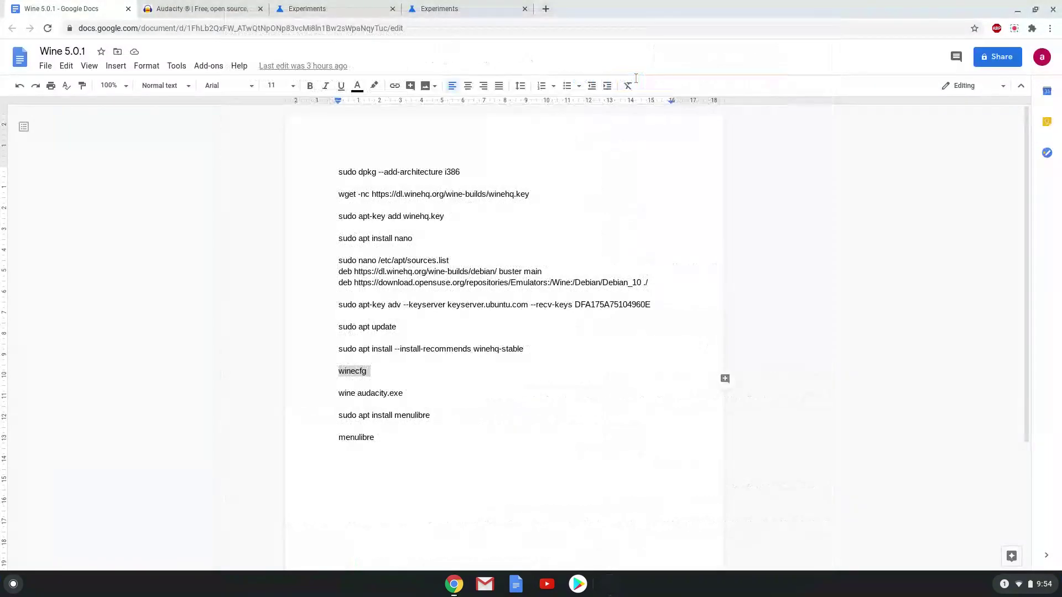
# Switch to the Audacity website and open its Windows download page.
pyautogui.click(232, 13)
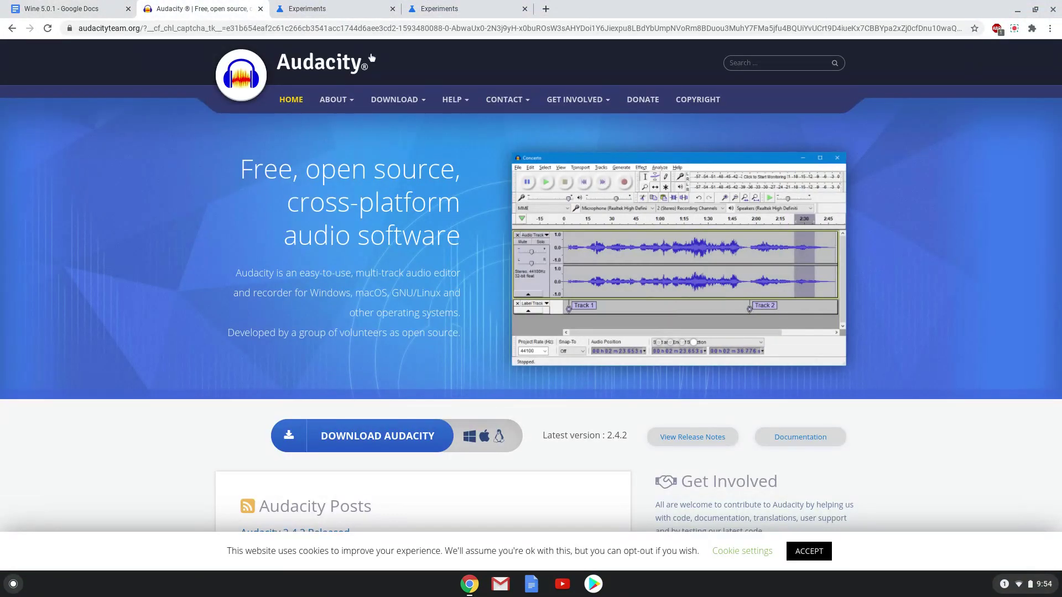
pyautogui.moveTo(402, 95)
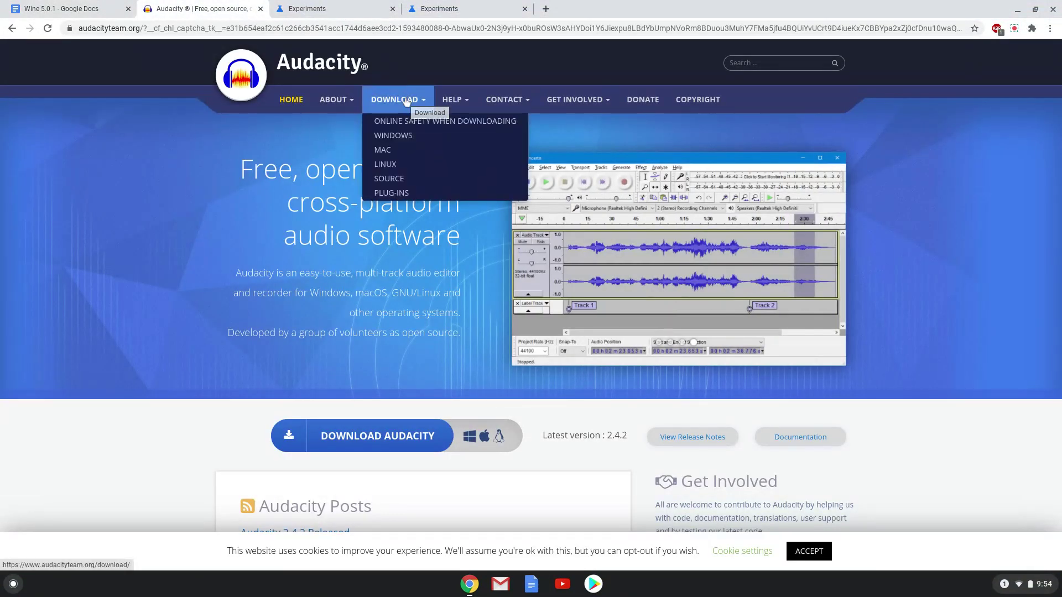
pyautogui.click(404, 135)
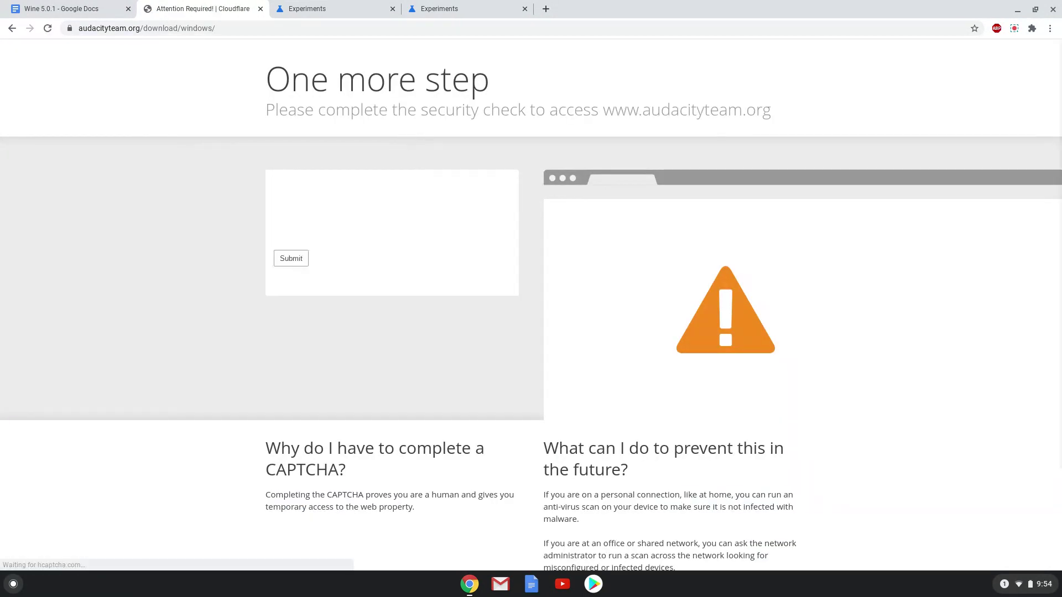
# Complete the website's security check by selecting the images that contain an umbrella in both rounds.
pyautogui.click(306, 228)
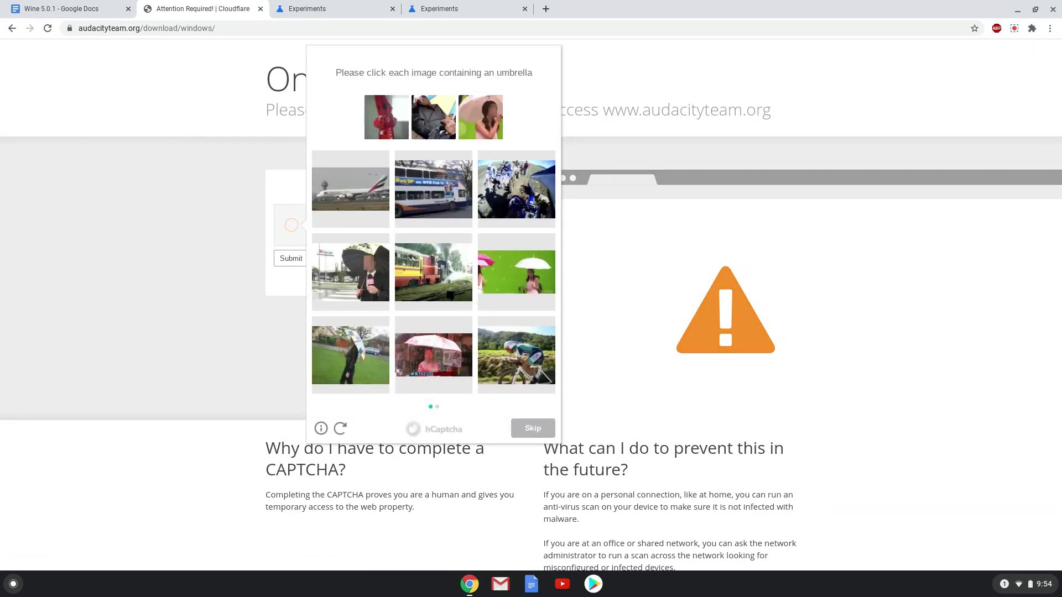
pyautogui.click(527, 264)
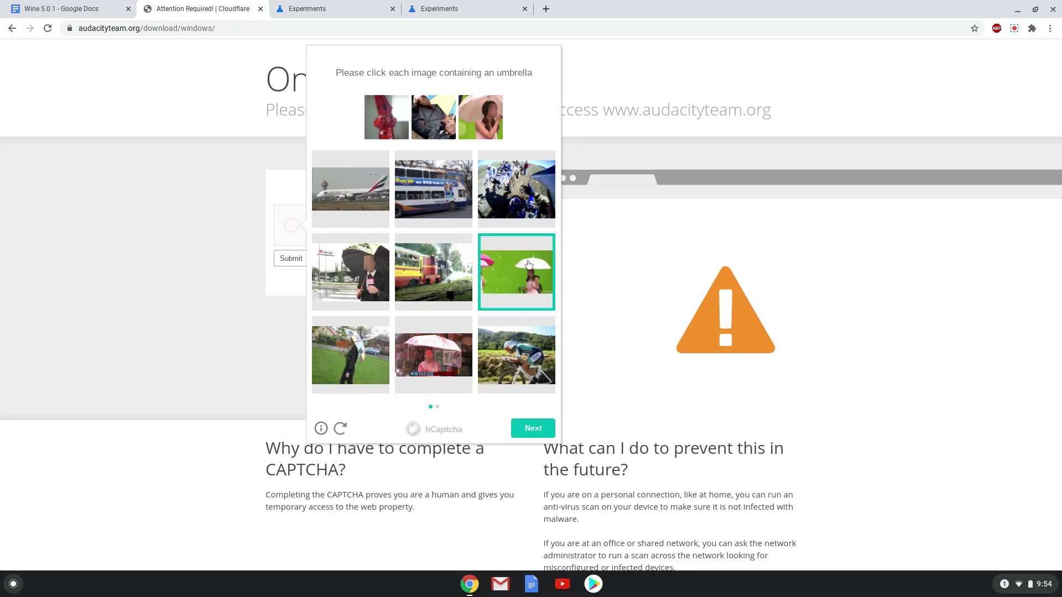
pyautogui.click(424, 344)
pyautogui.click(334, 350)
pyautogui.click(339, 289)
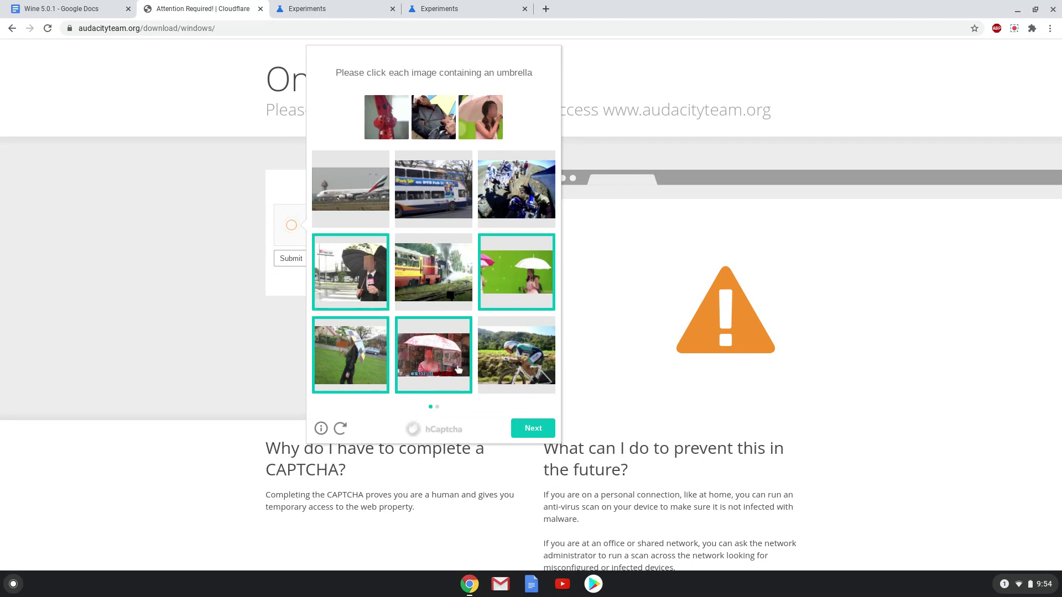
pyautogui.click(525, 428)
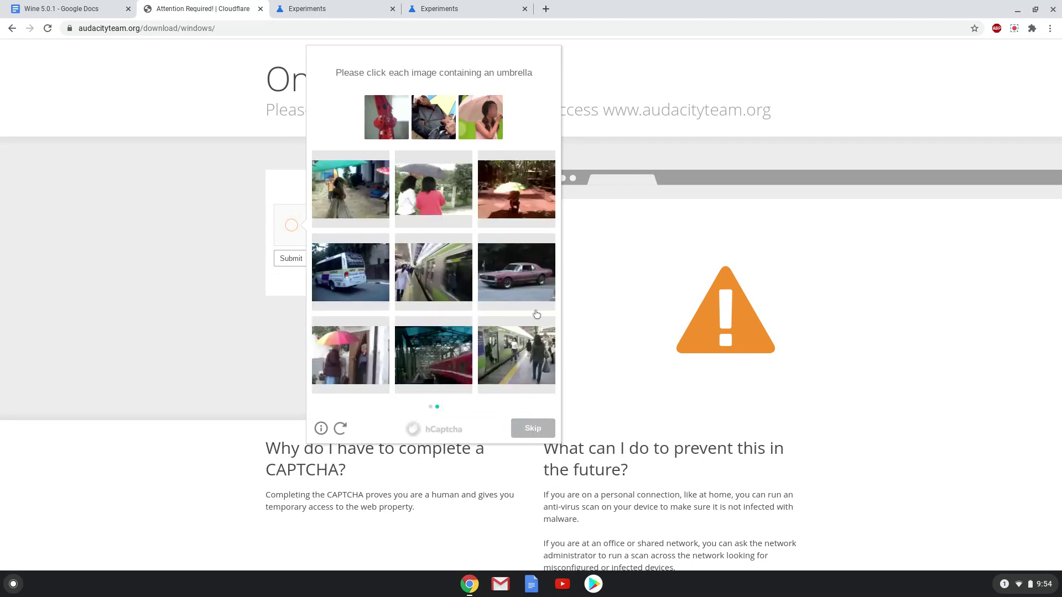
pyautogui.click(524, 205)
pyautogui.click(439, 194)
pyautogui.click(356, 189)
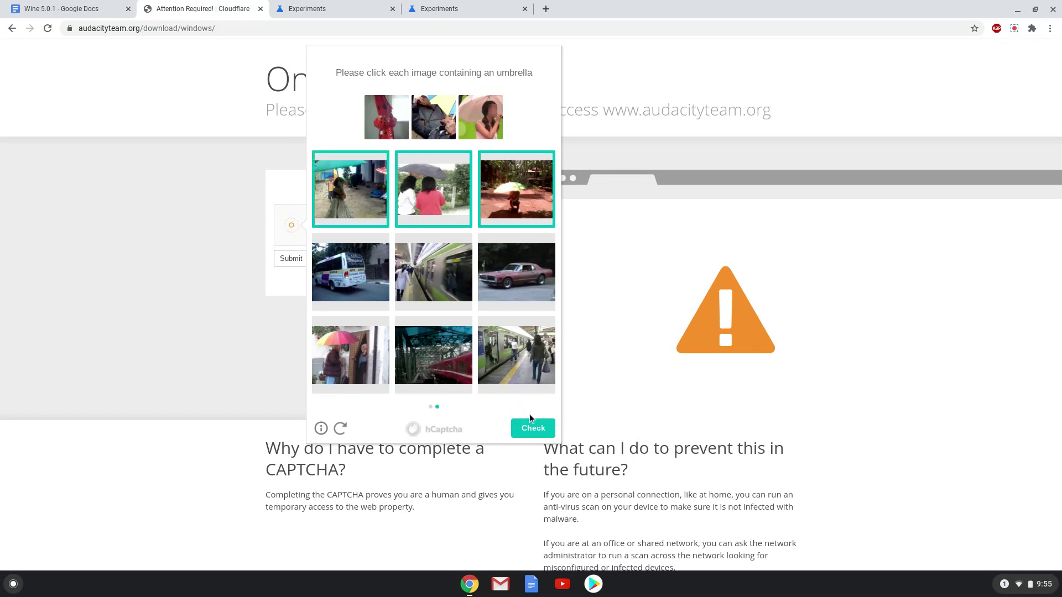
pyautogui.click(534, 431)
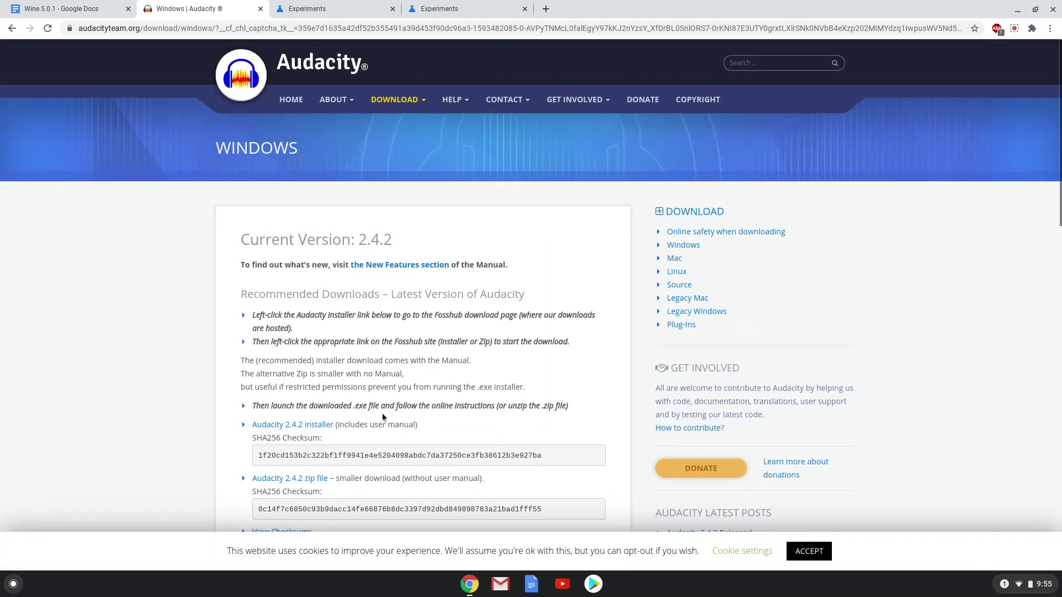
# Download the Audacity 2.4.2 Windows Installer from FossHub and show the downloaded file in its folder.
pyautogui.click(300, 429)
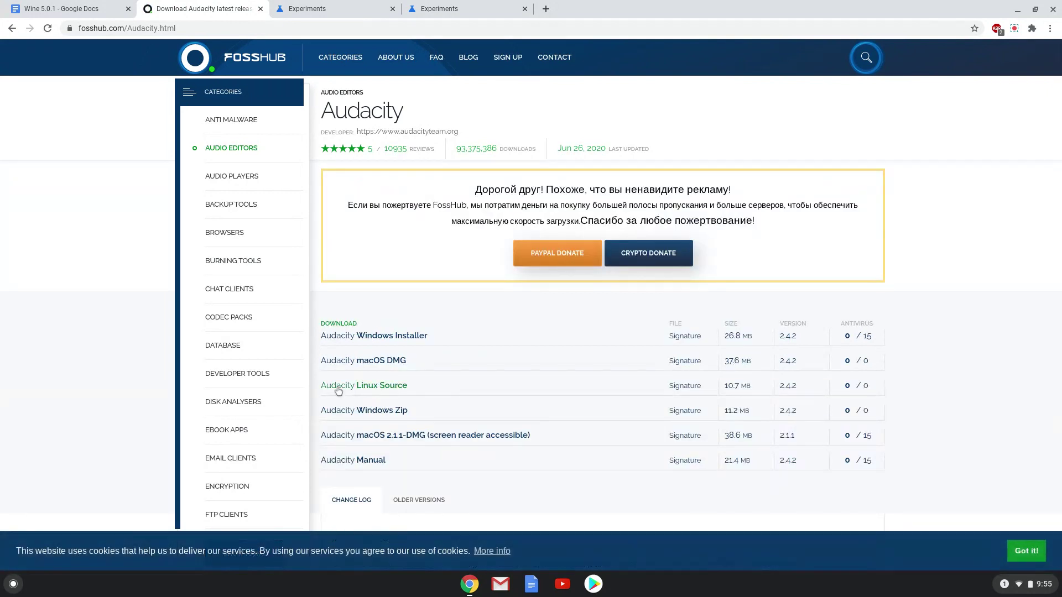
pyautogui.click(383, 336)
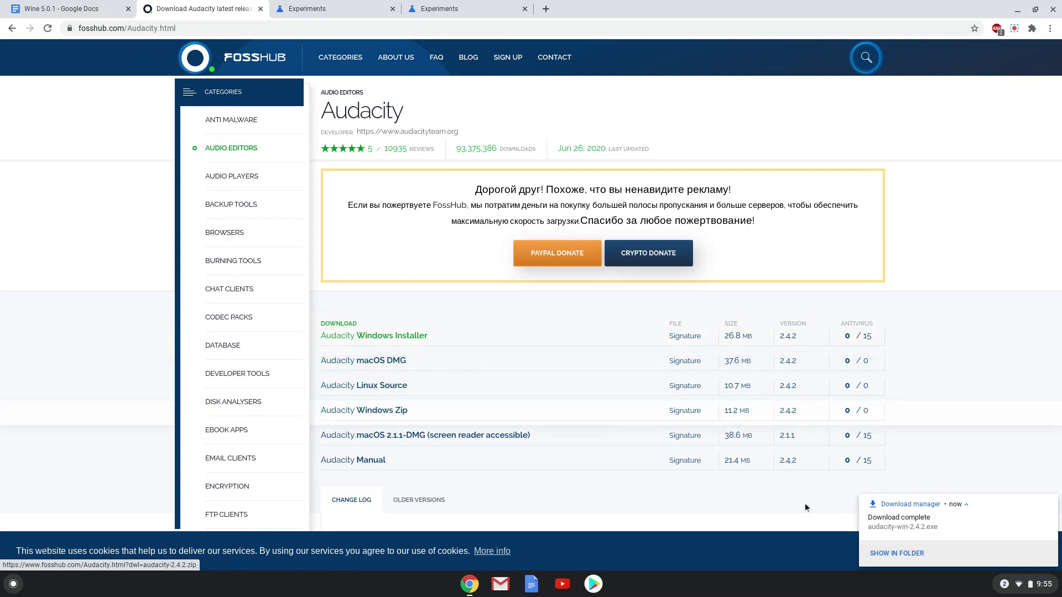
pyautogui.click(887, 554)
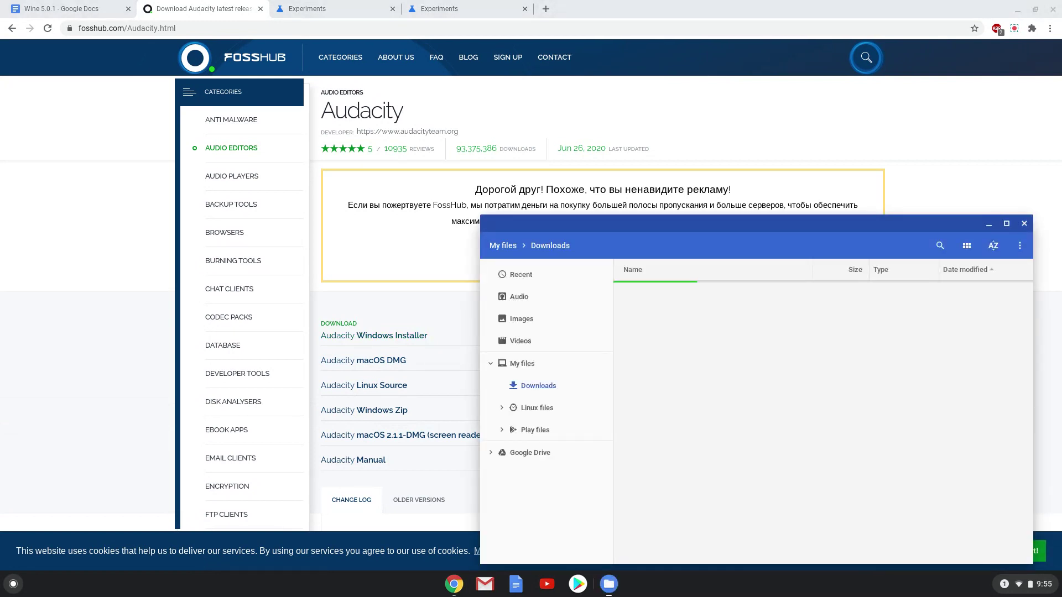
# Copy audacity-win-2.4.2.exe from Downloads into the Linux files folder.
pyautogui.rightClick(655, 291)
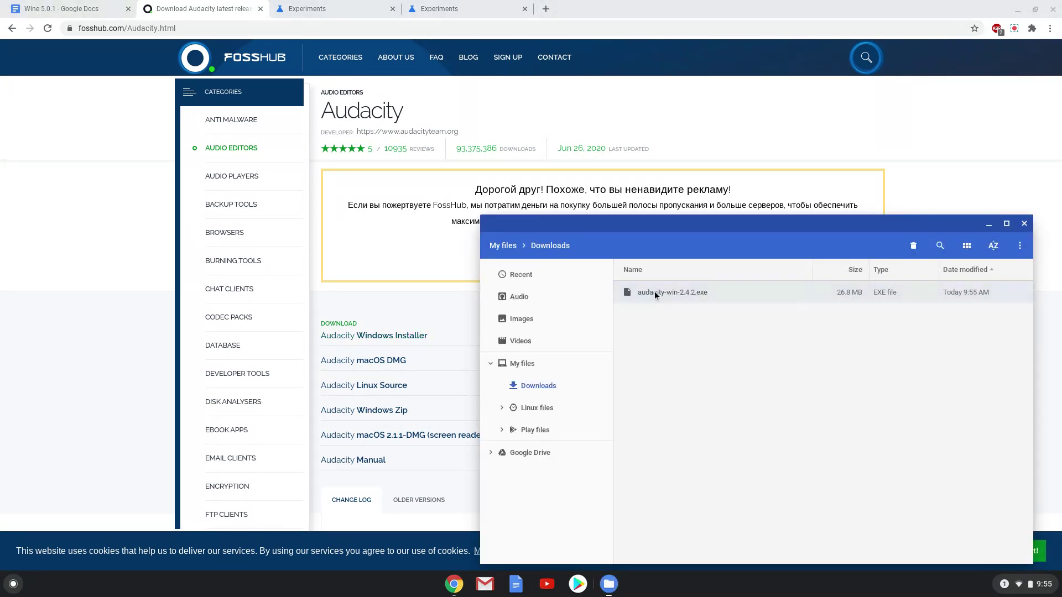
pyautogui.click(676, 321)
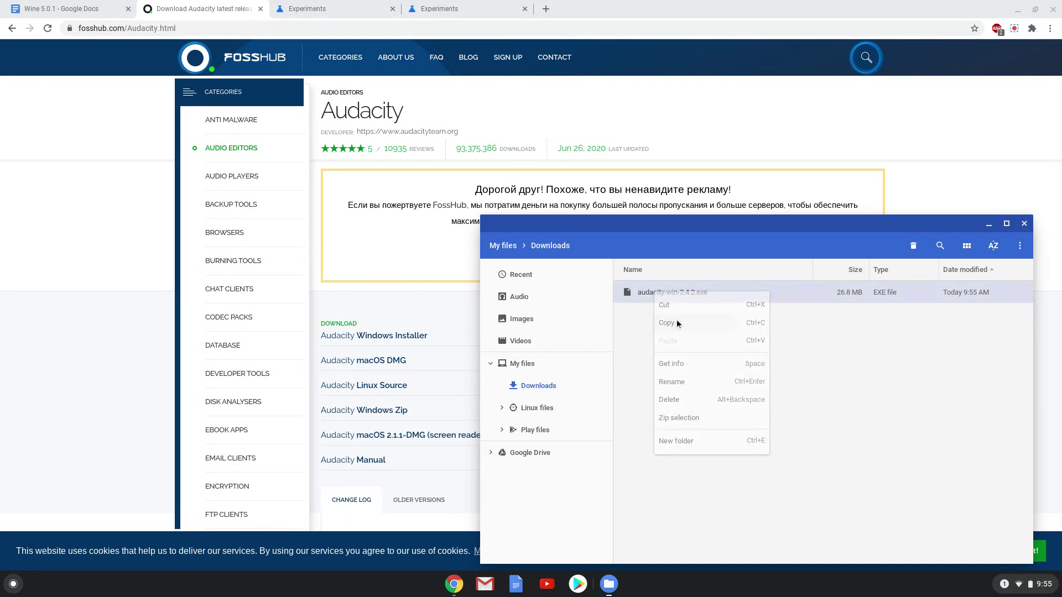
pyautogui.click(545, 408)
pyautogui.rightClick(690, 396)
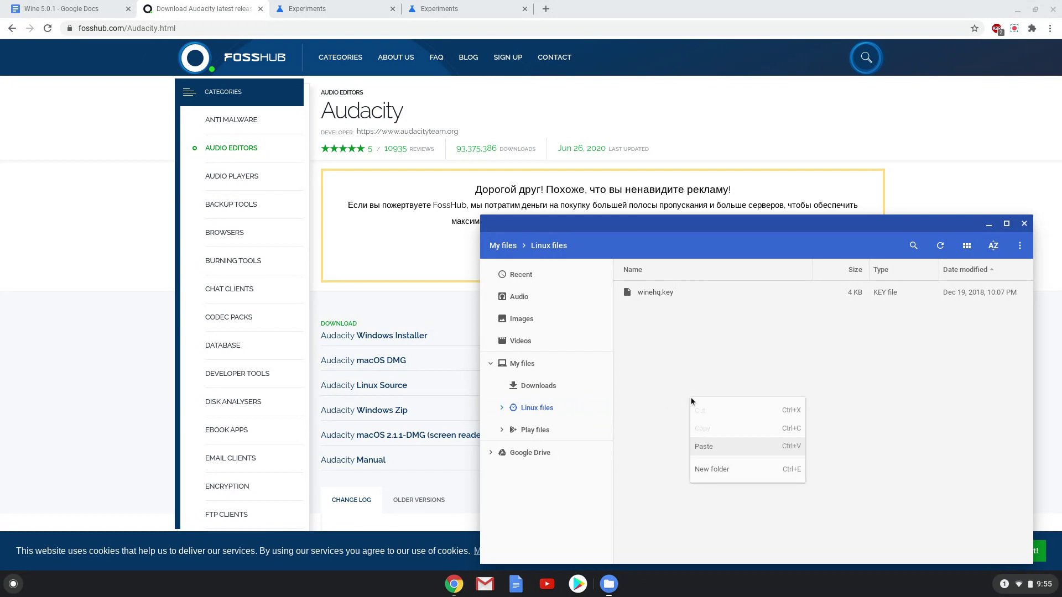
pyautogui.click(723, 444)
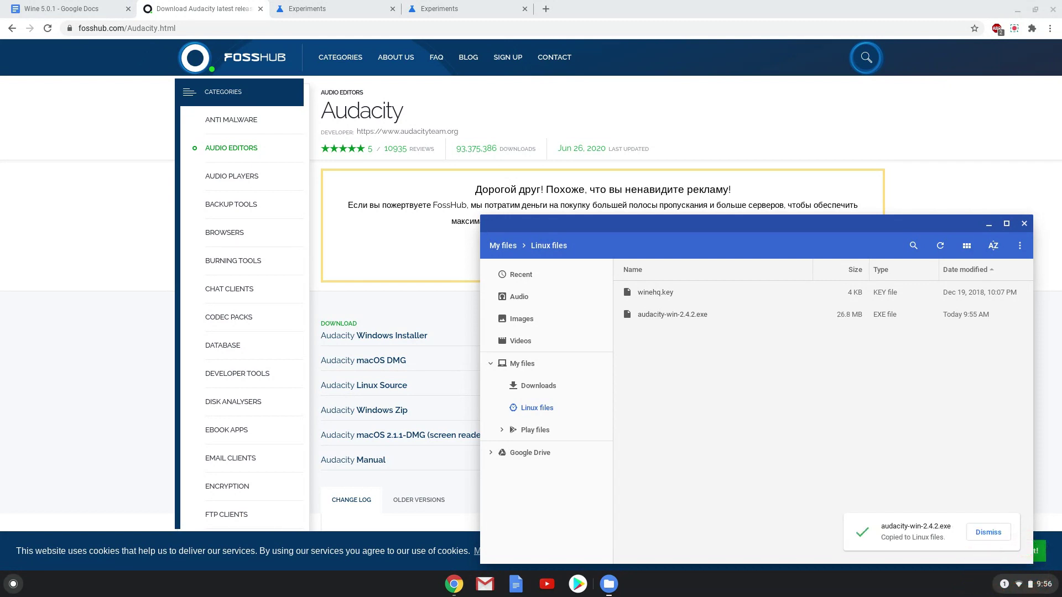
# Rename the installer in Linux files to audacity.exe and close the file manager.
pyautogui.rightClick(653, 313)
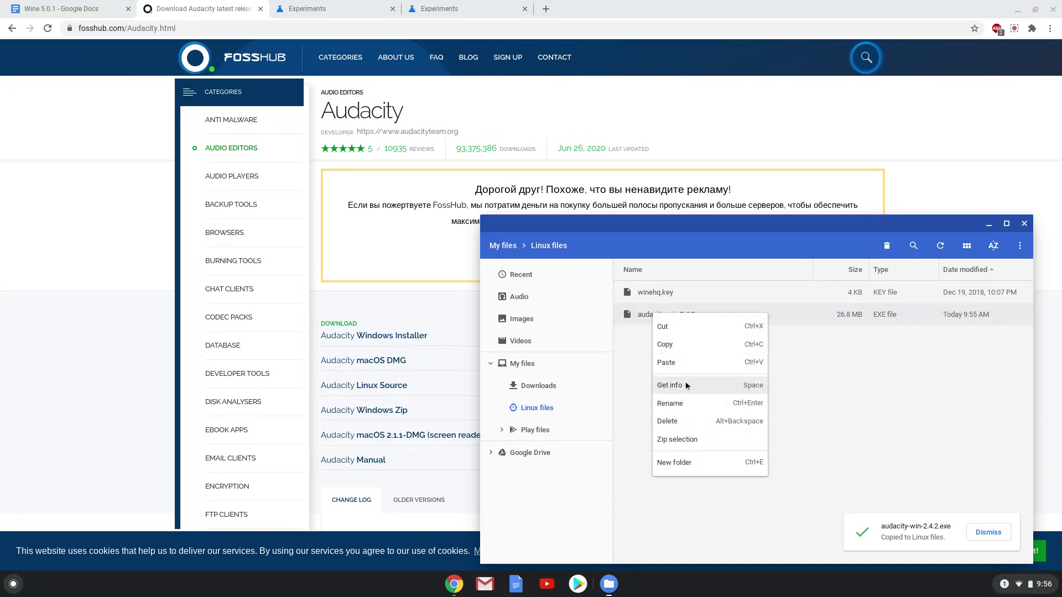
pyautogui.click(691, 403)
pyautogui.write('audacity')
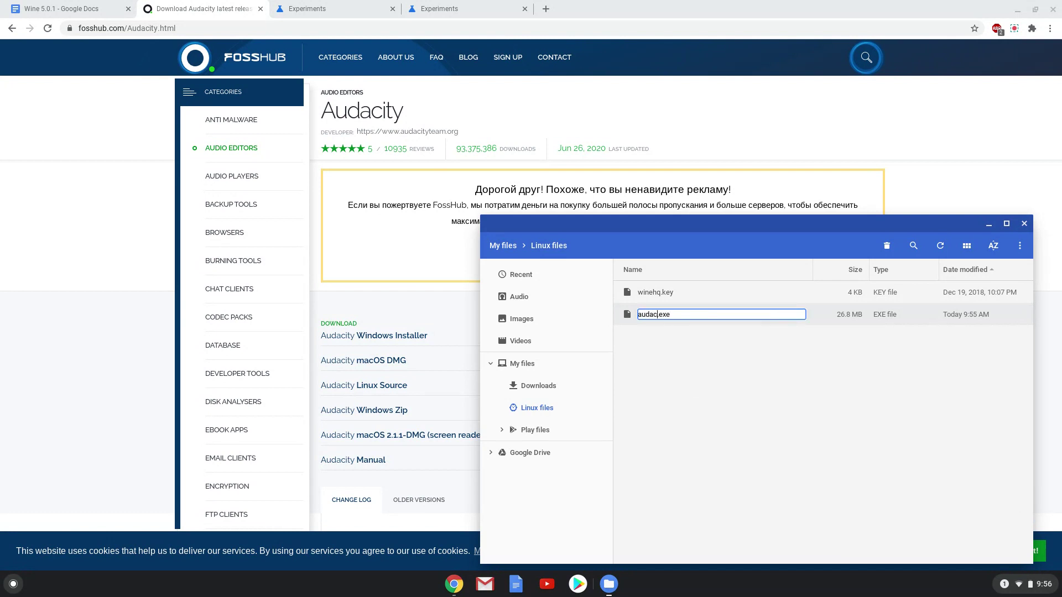
pyautogui.press('Return')
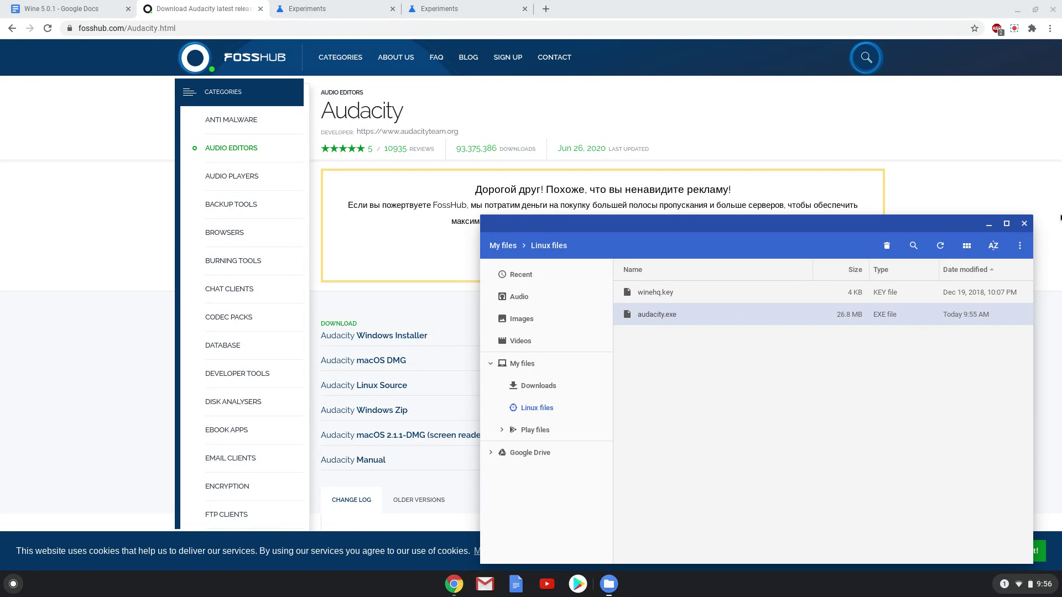
pyautogui.click(1024, 223)
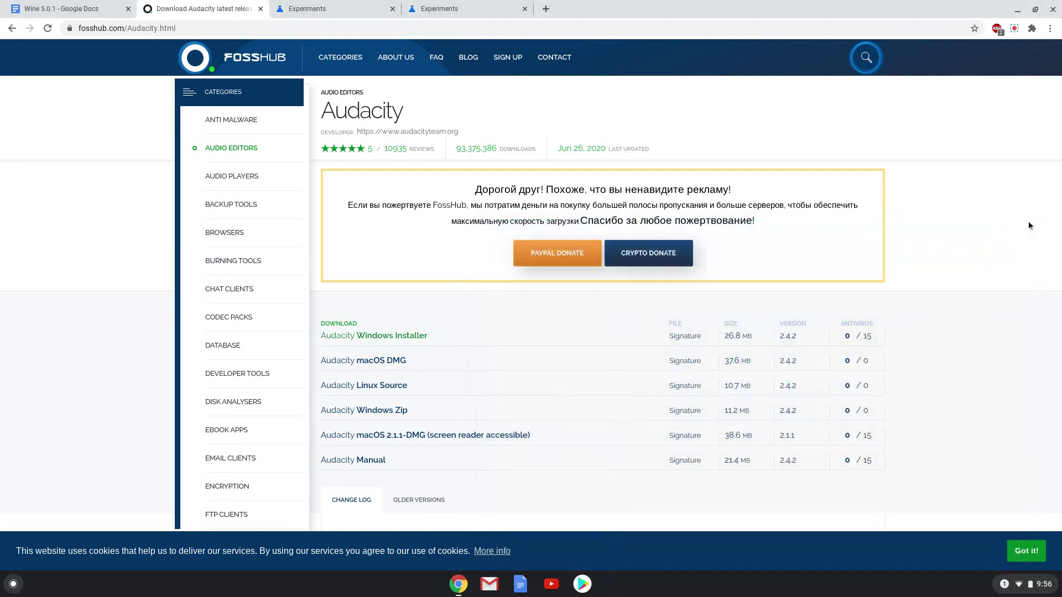
# Copy "wine audacity.exe" from the Wine 5.0.1 document and run it in a new Terminal window.
pyautogui.click(91, 9)
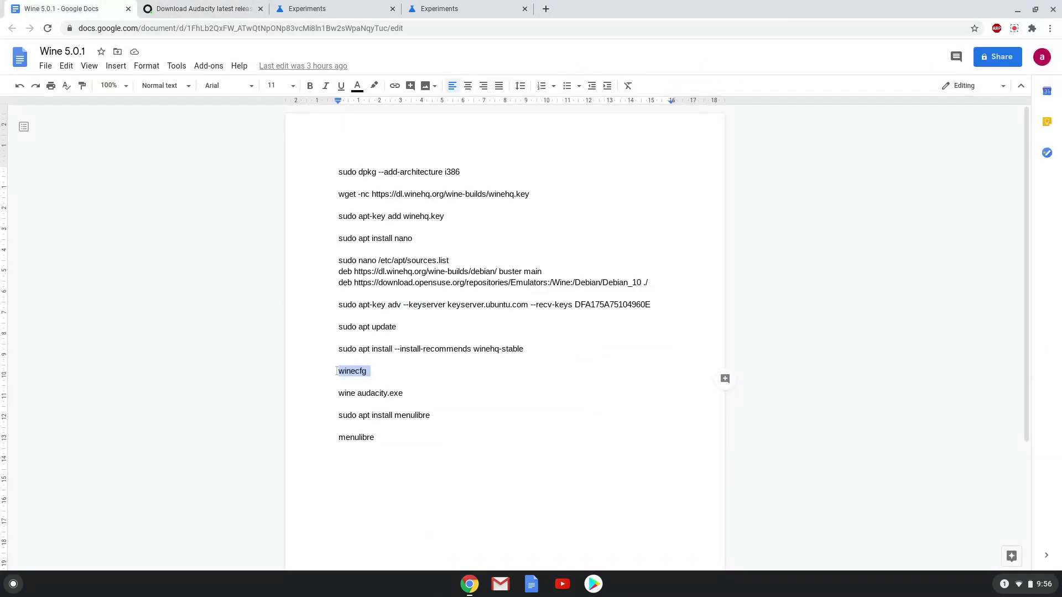
pyautogui.tripleClick(351, 394)
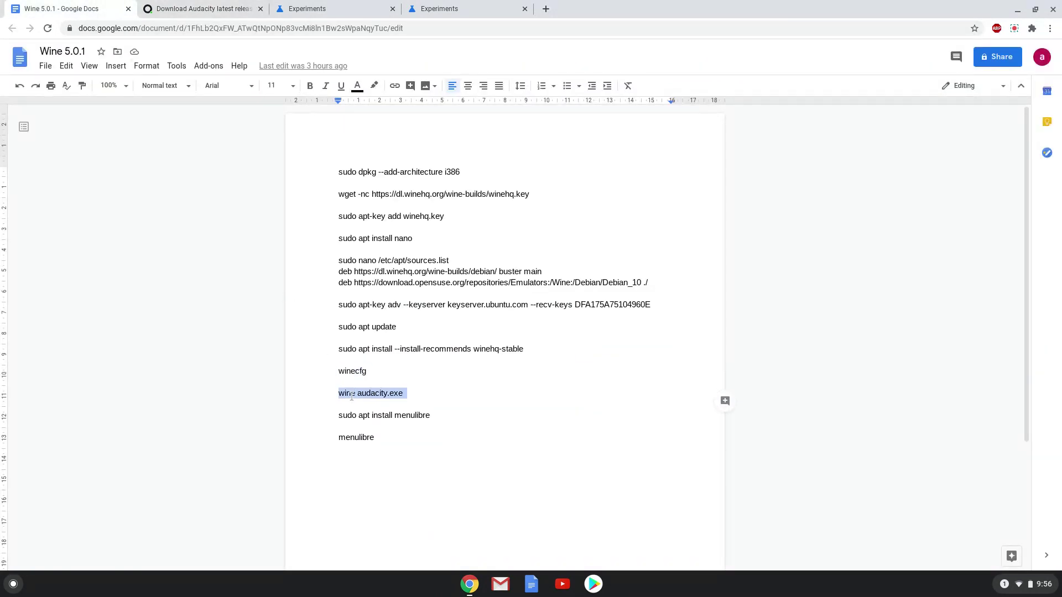
pyautogui.rightClick(351, 395)
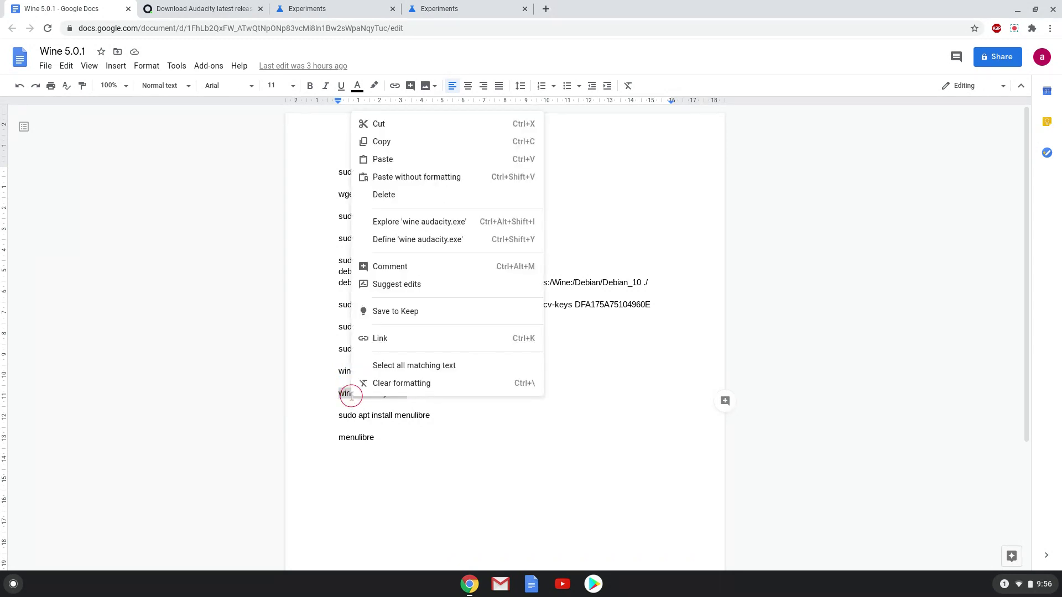
pyautogui.click(436, 142)
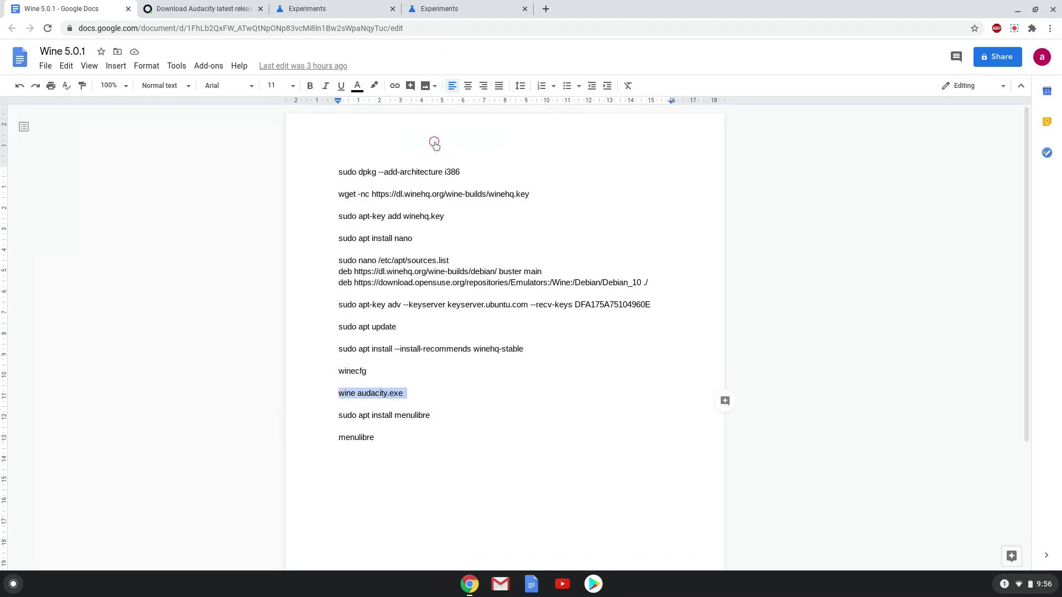
pyautogui.click(13, 584)
pyautogui.write('terminal')
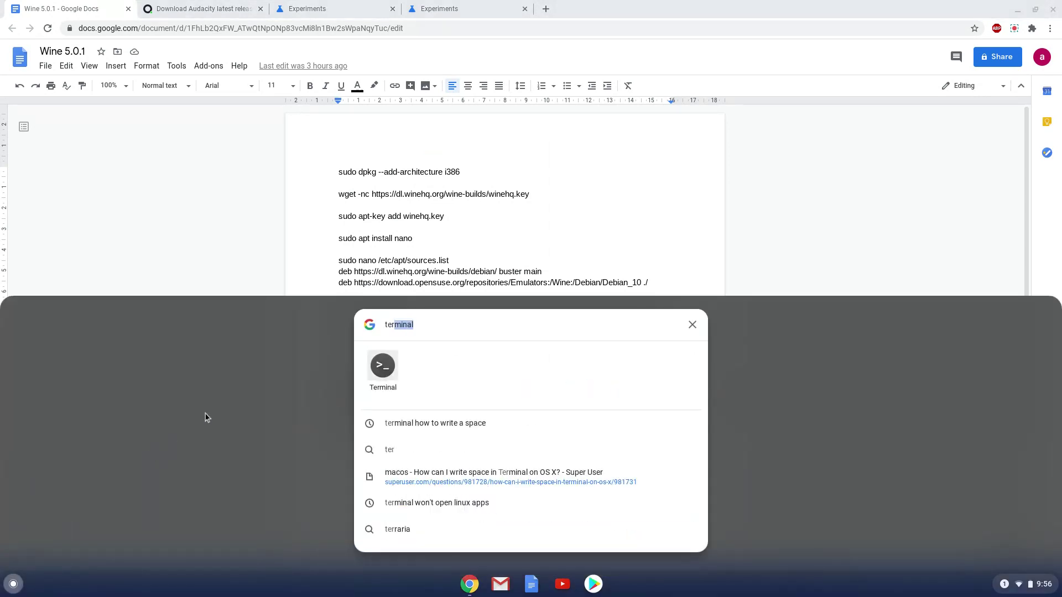
pyautogui.click(379, 374)
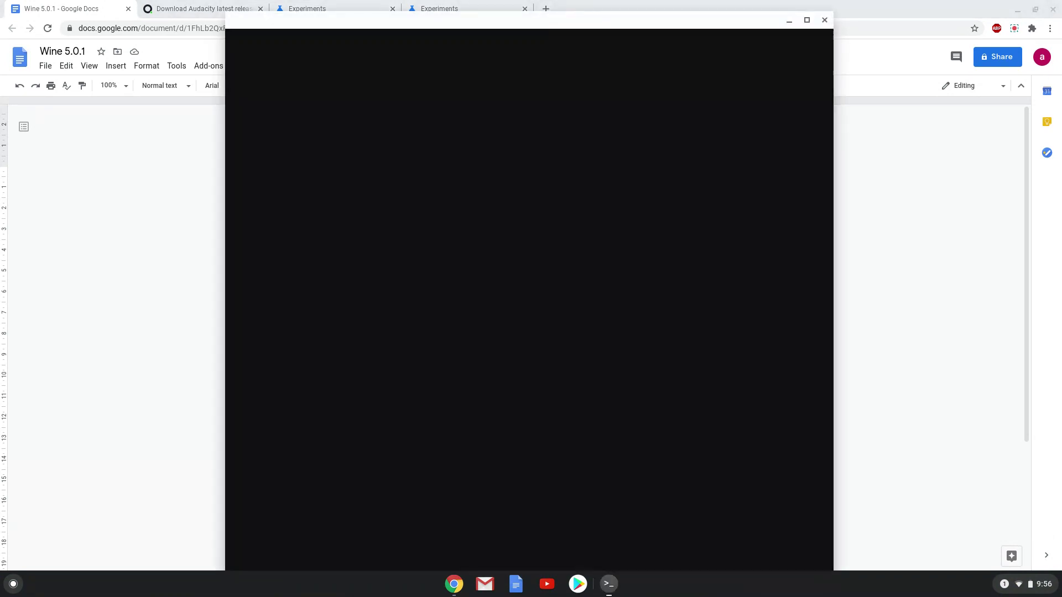
pyautogui.write('wine audacity.exe')
pyautogui.press('Return')
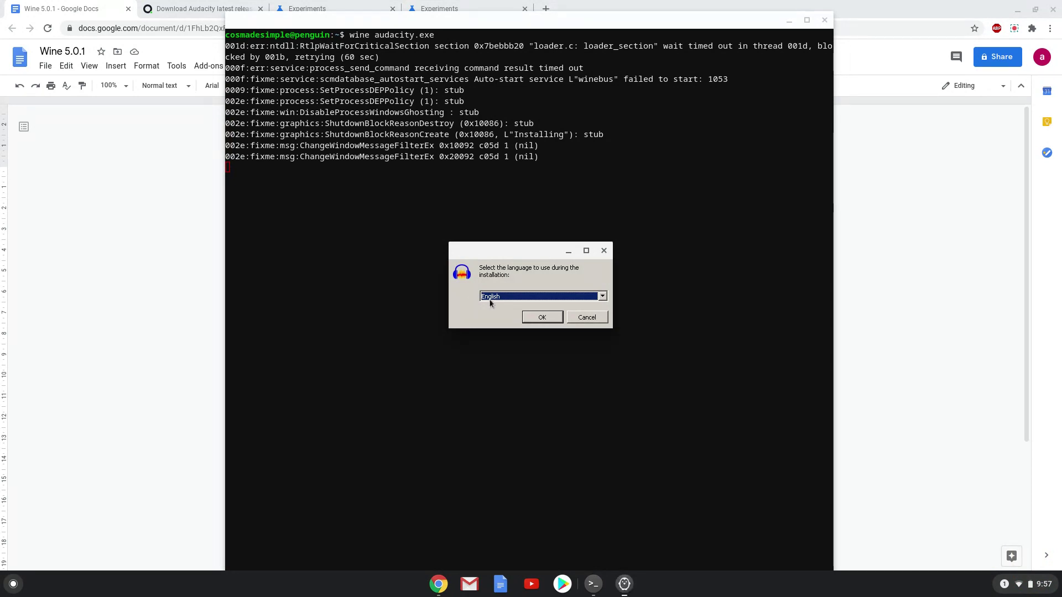
# Install Audacity in English with the default destination and a desktop shortcut, and finish the setup with Launch Audacity enabled.
pyautogui.click(535, 317)
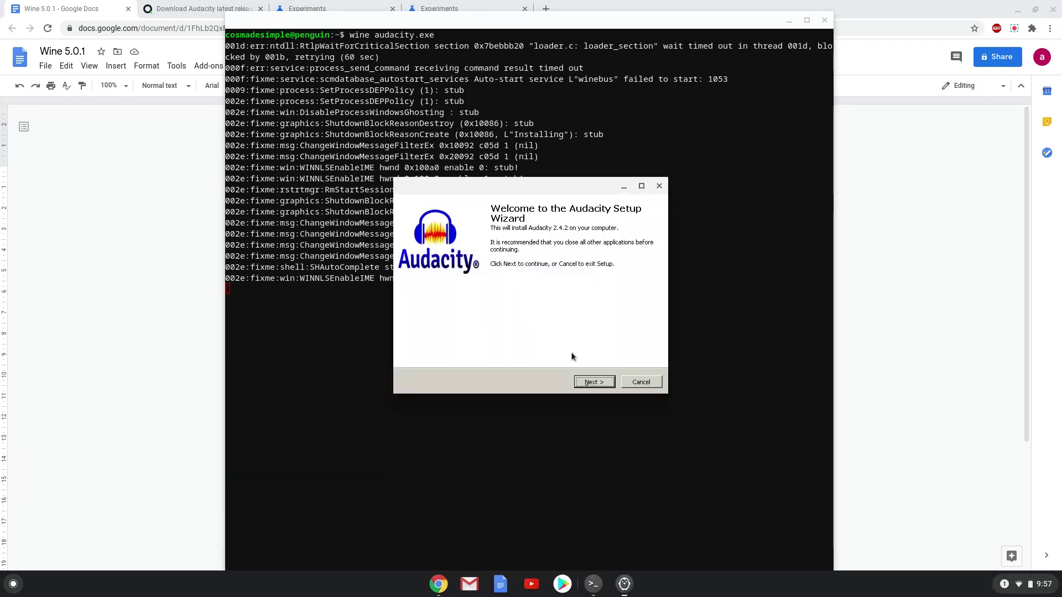
pyautogui.click(591, 383)
pyautogui.click(590, 383)
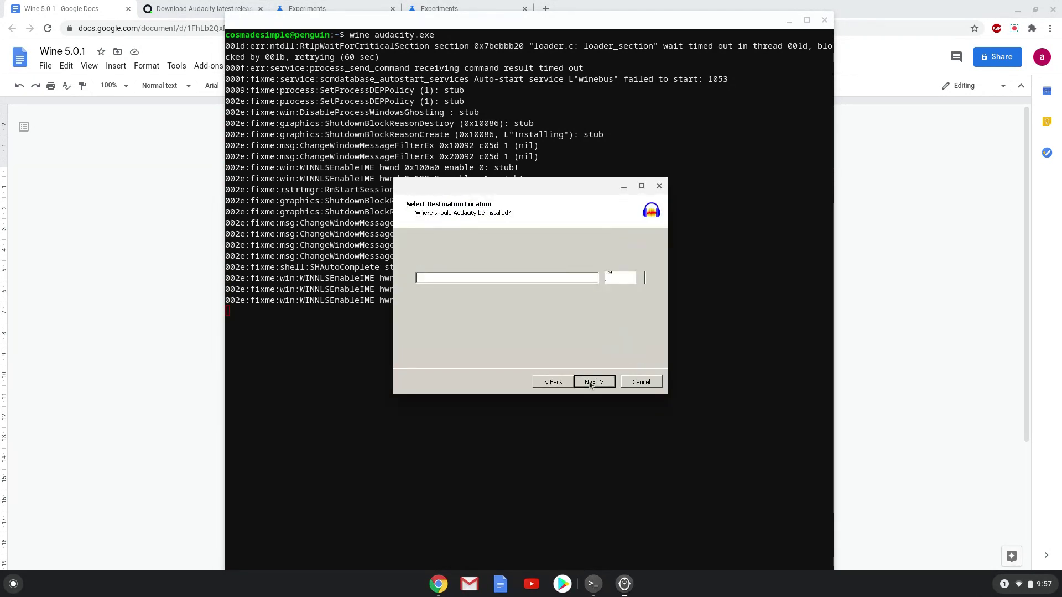
pyautogui.click(590, 383)
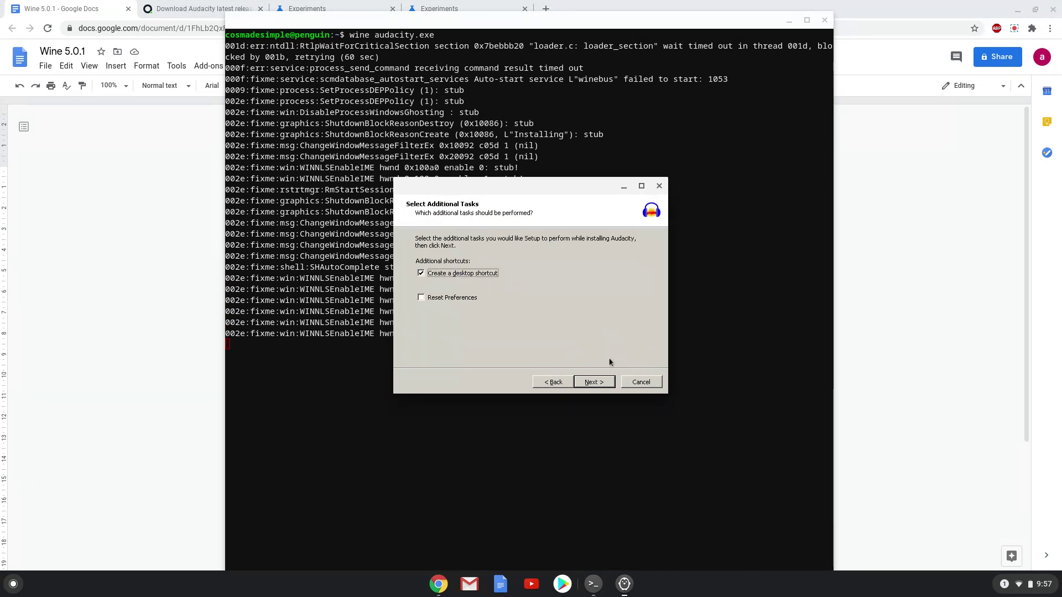
pyautogui.click(591, 382)
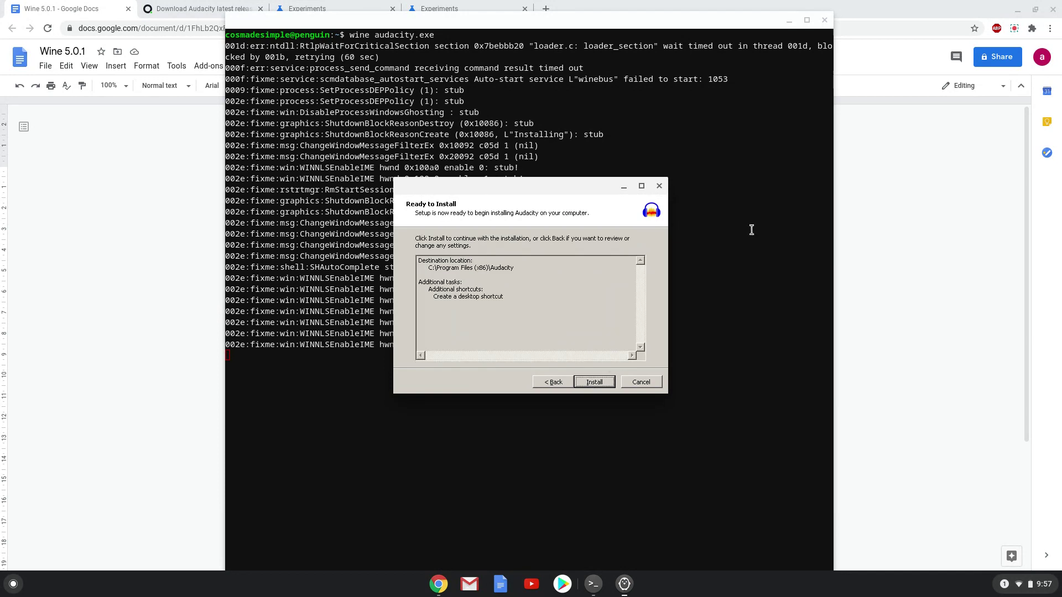
pyautogui.click(599, 381)
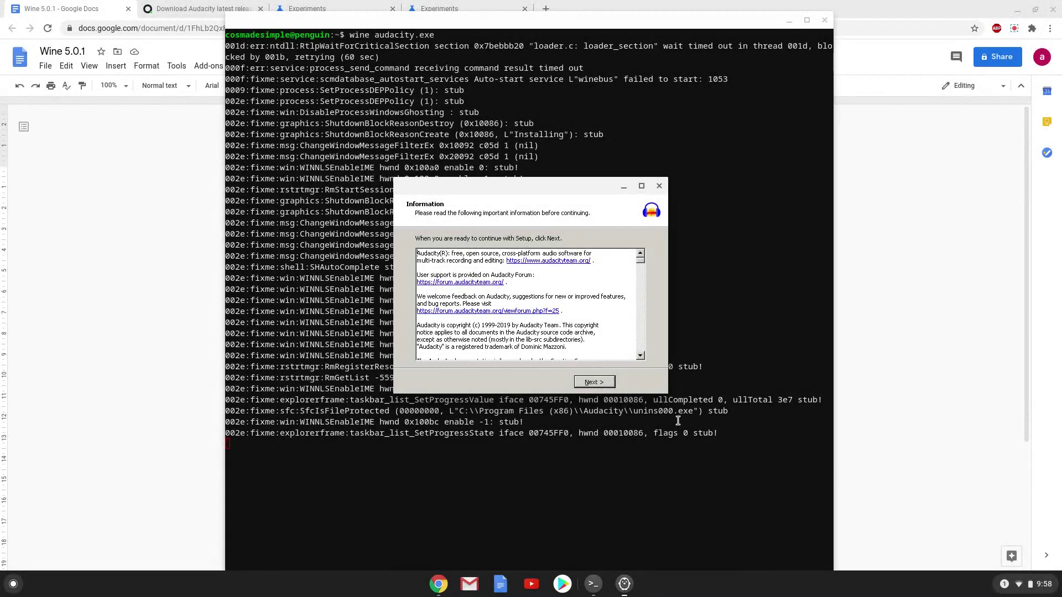
pyautogui.click(595, 382)
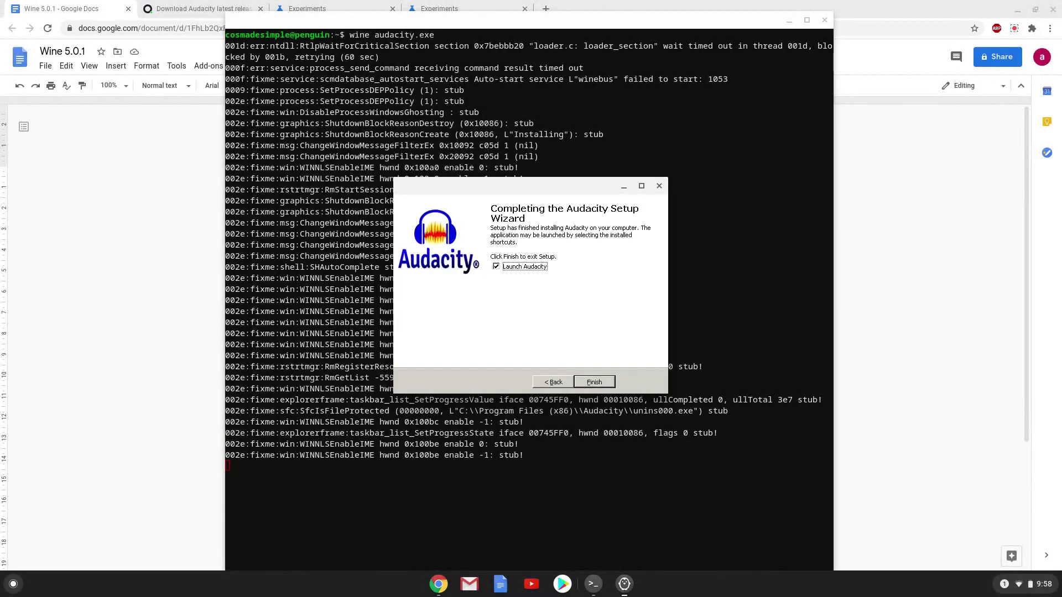
pyautogui.click(595, 382)
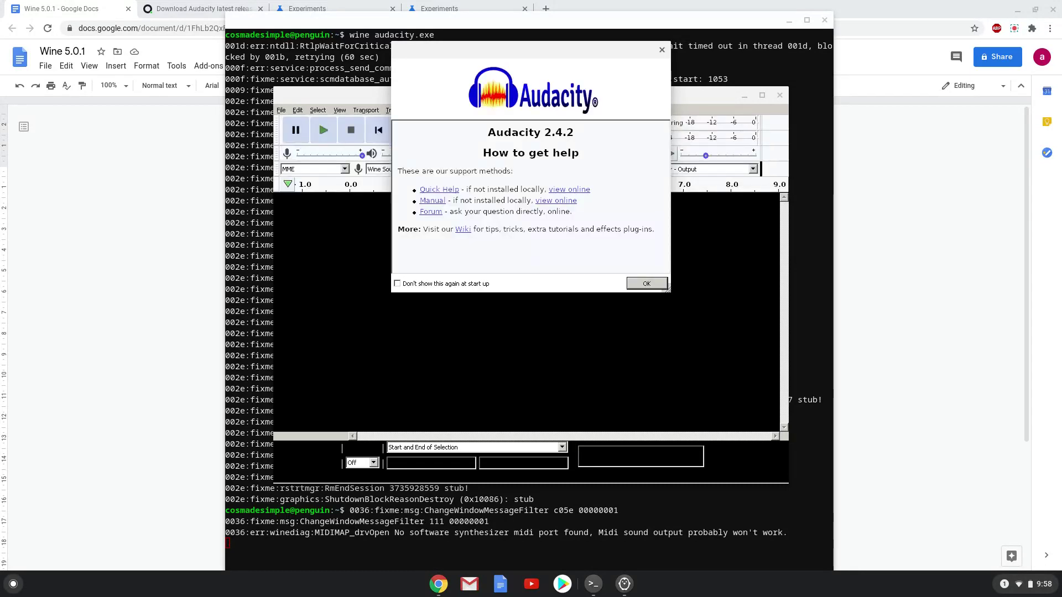
# Disable Audacity's startup help message and dismiss it, then close Audacity and the Terminal window.
pyautogui.click(483, 285)
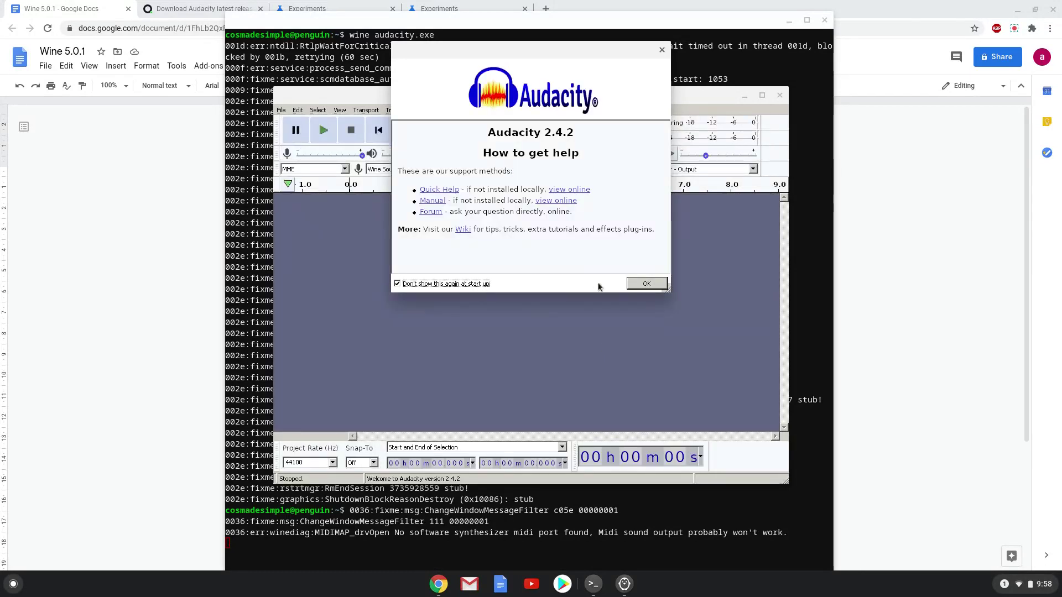
pyautogui.click(639, 284)
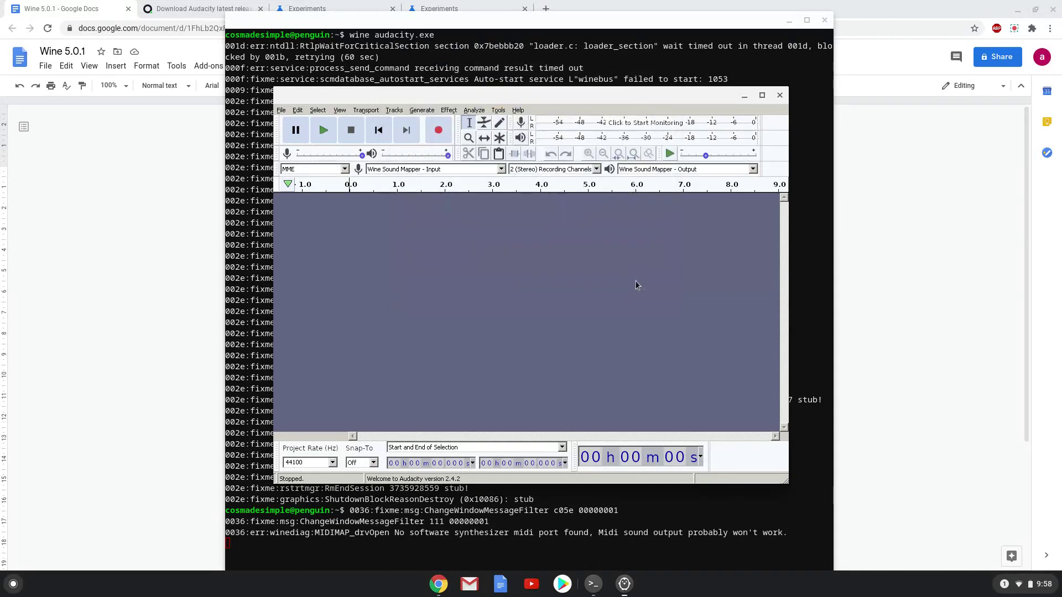
pyautogui.click(780, 96)
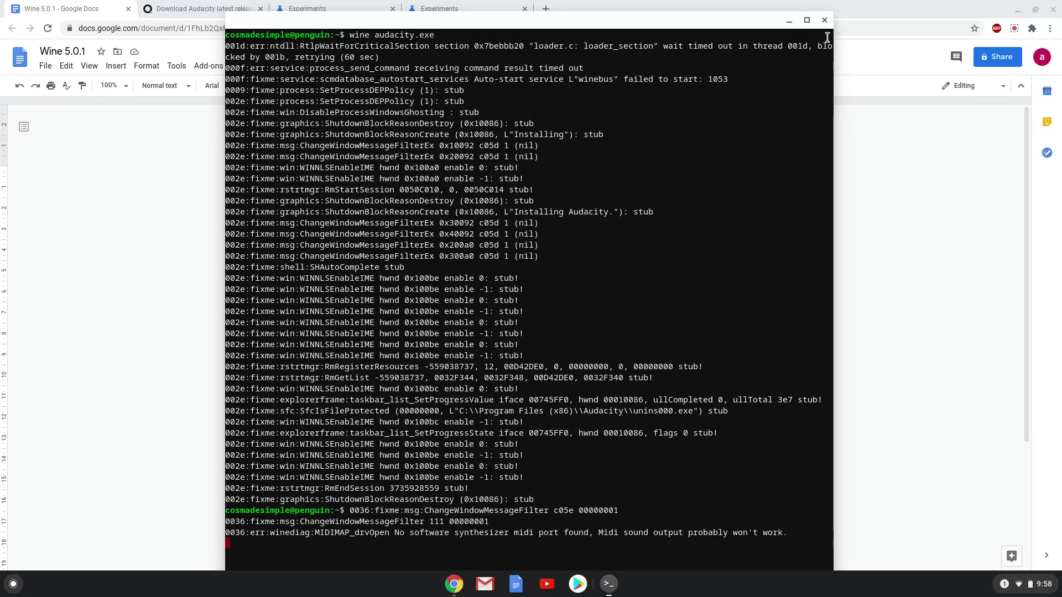
pyautogui.click(825, 20)
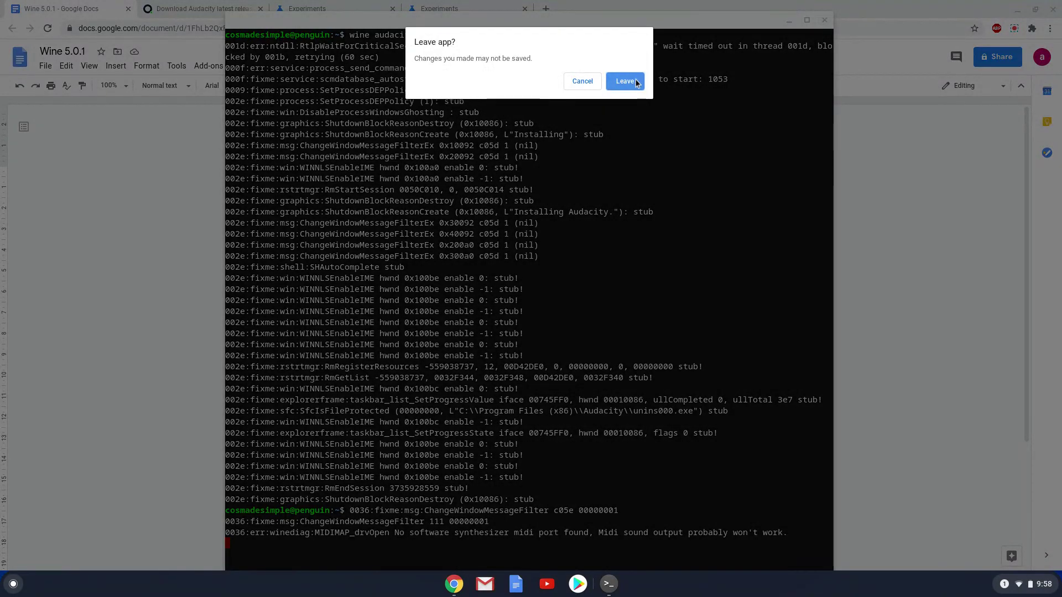
pyautogui.click(625, 82)
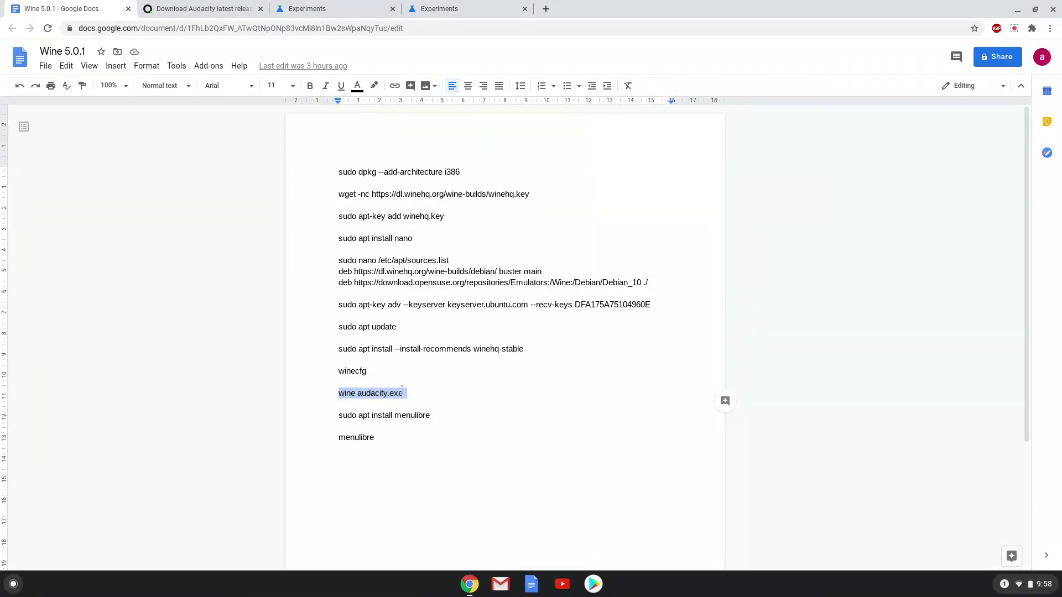
# Copy "sudo apt install menulibre" from the Wine 5.0.1 document, run it in a new Terminal window and accept the installation.
pyautogui.tripleClick(389, 416)
pyautogui.rightClick(389, 419)
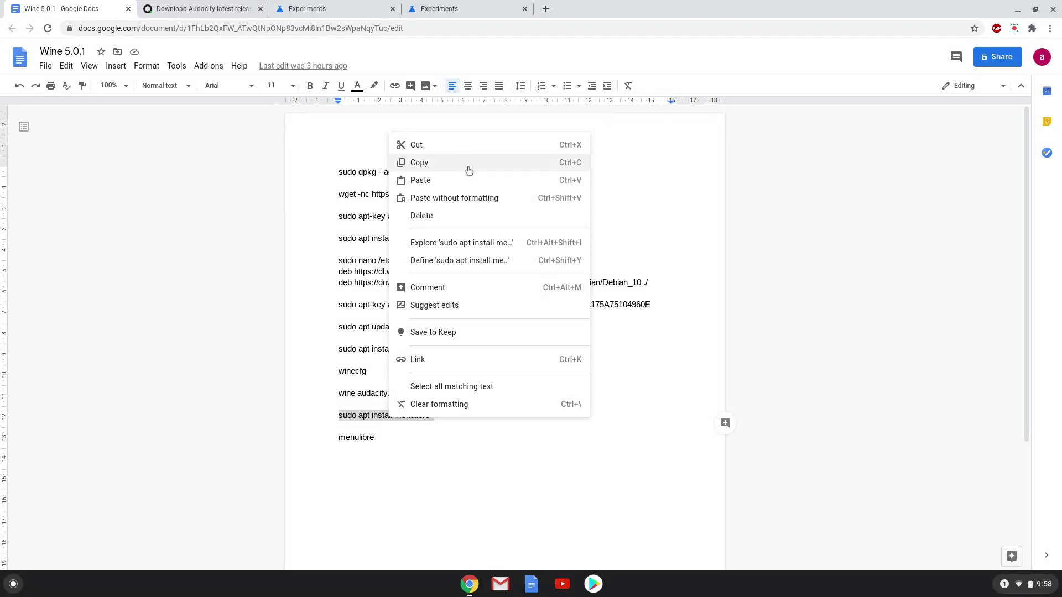
pyautogui.click(469, 170)
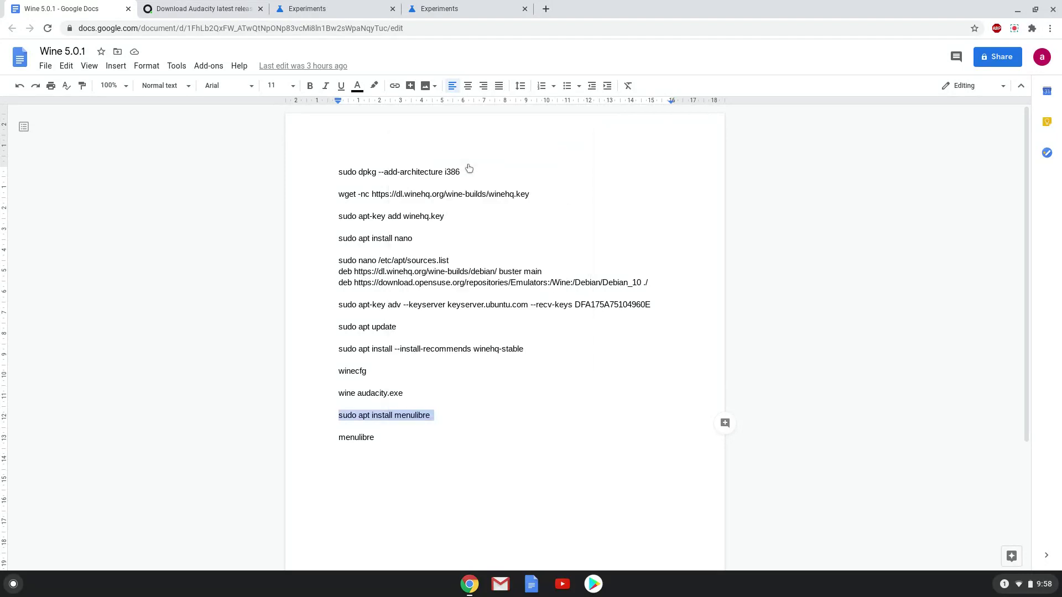
pyautogui.click(13, 584)
pyautogui.write('ter')
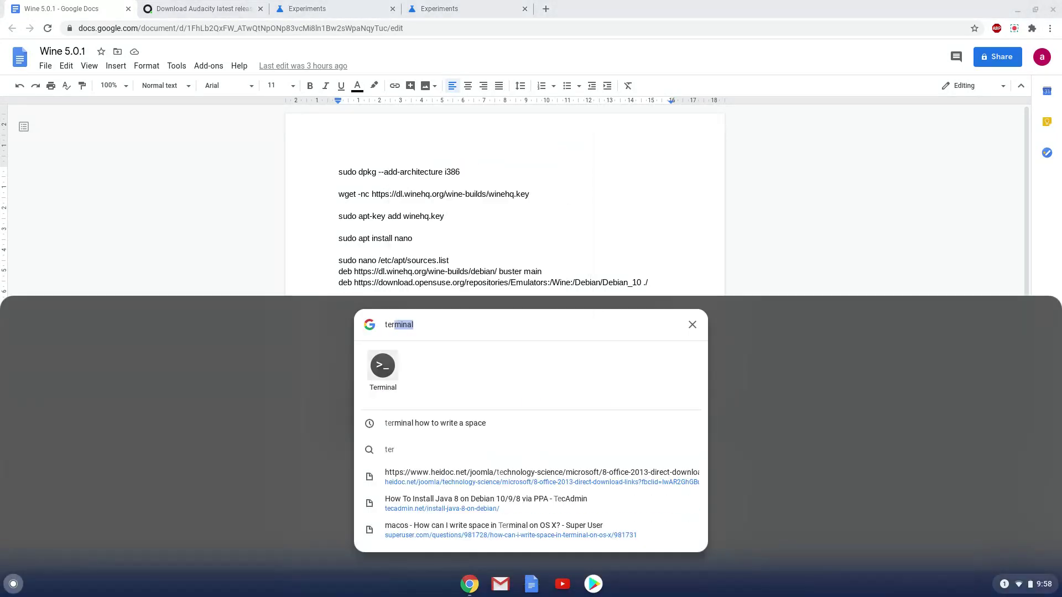
pyautogui.click(378, 379)
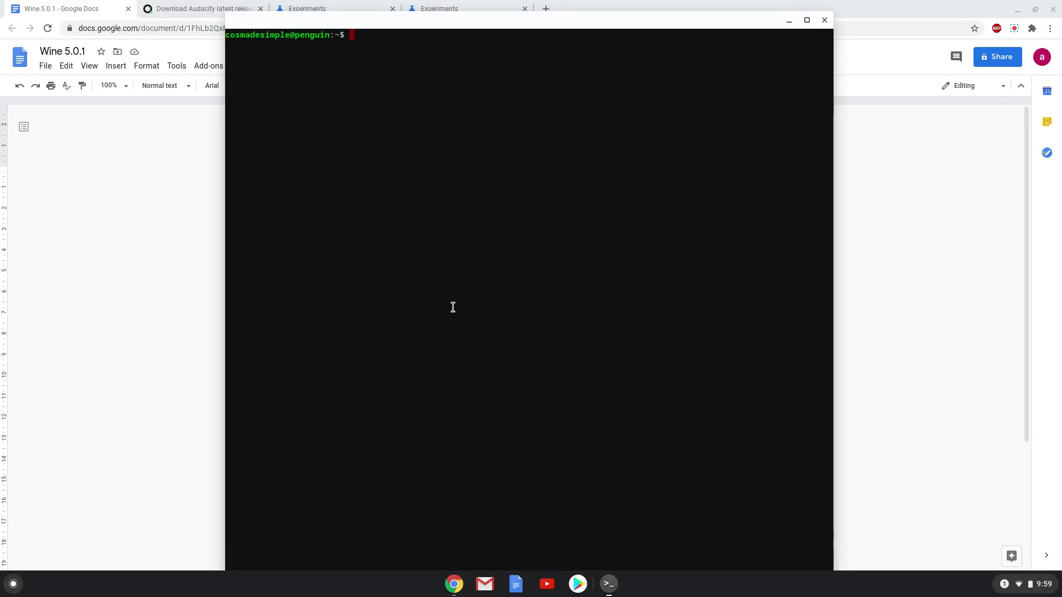
pyautogui.hotkey('ctrl', 'shift', 'v')
pyautogui.press('Return')
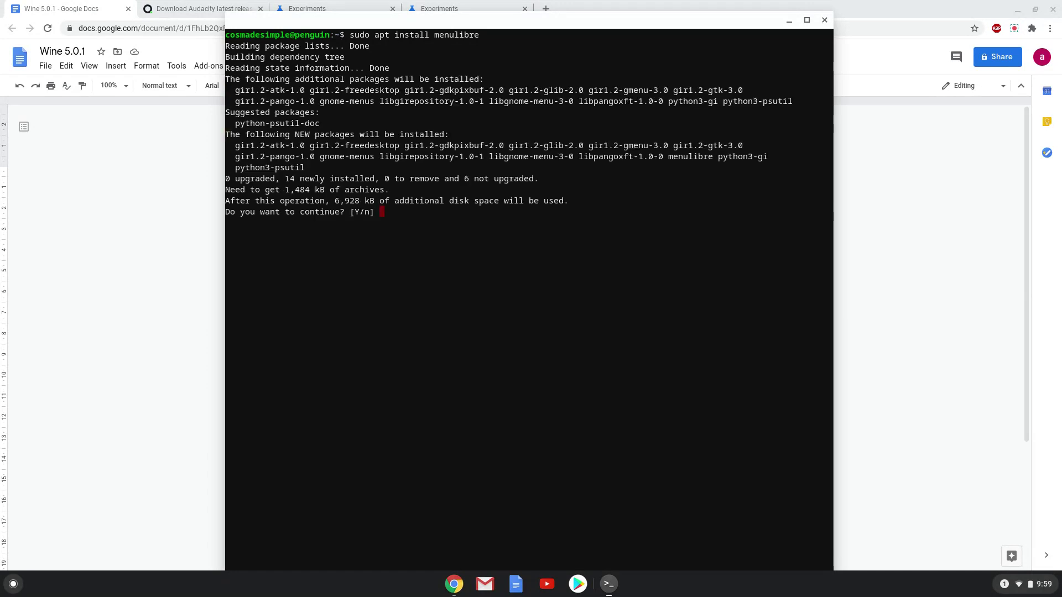
pyautogui.press('Return')
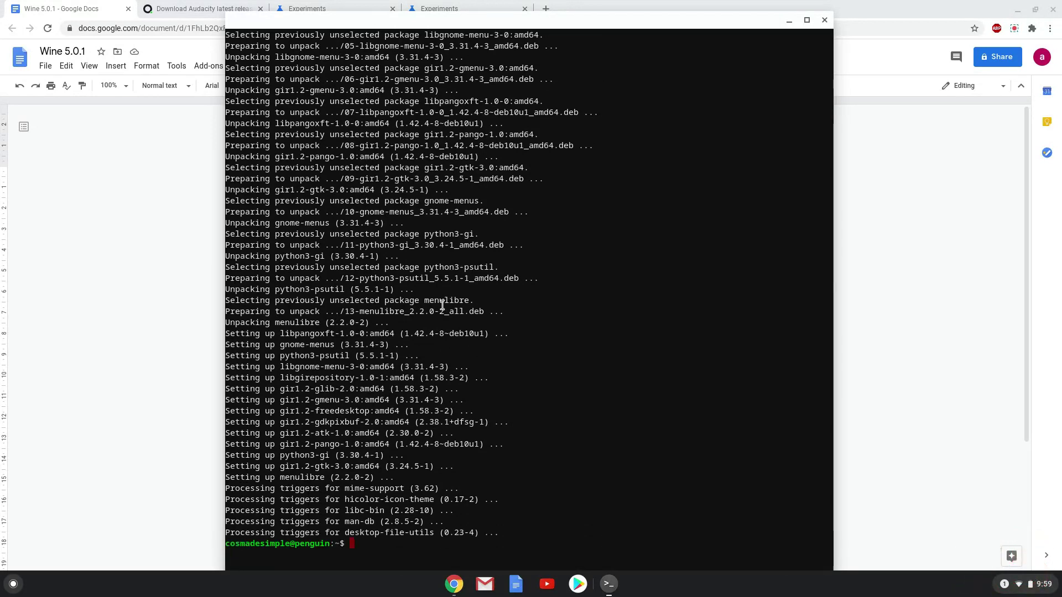
# Copy "menulibre" from the Wine 5.0.1 document and run it in the open Terminal window.
pyautogui.click(170, 206)
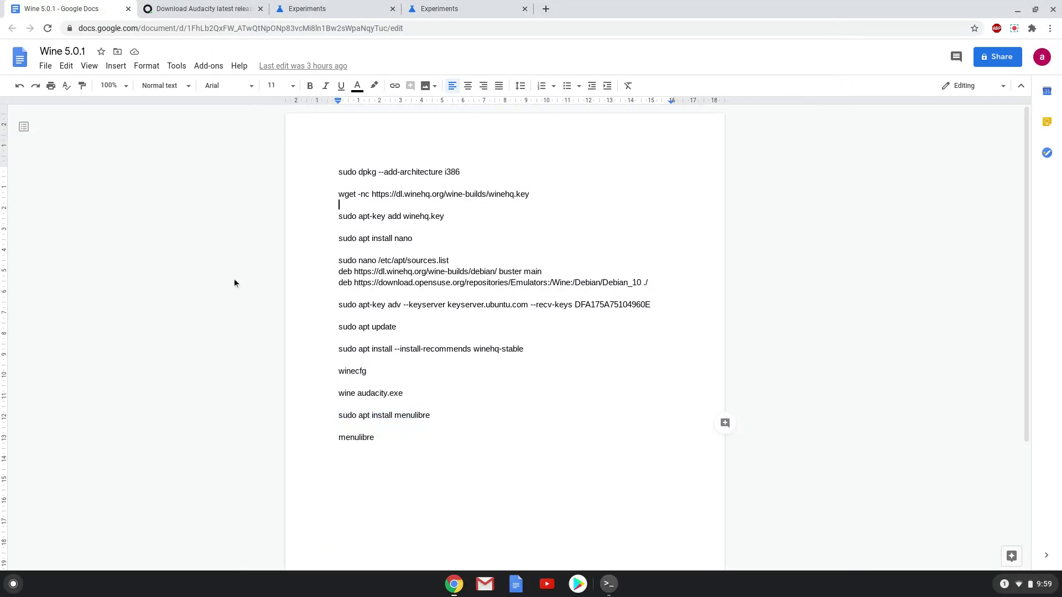
pyautogui.tripleClick(351, 438)
pyautogui.rightClick(352, 438)
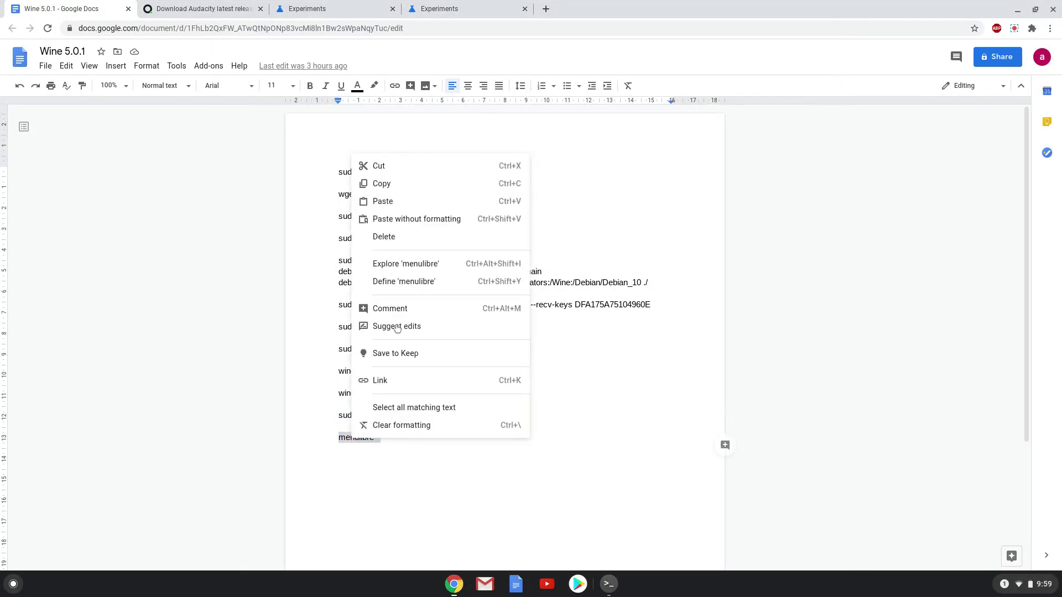
pyautogui.click(406, 184)
pyautogui.click(610, 586)
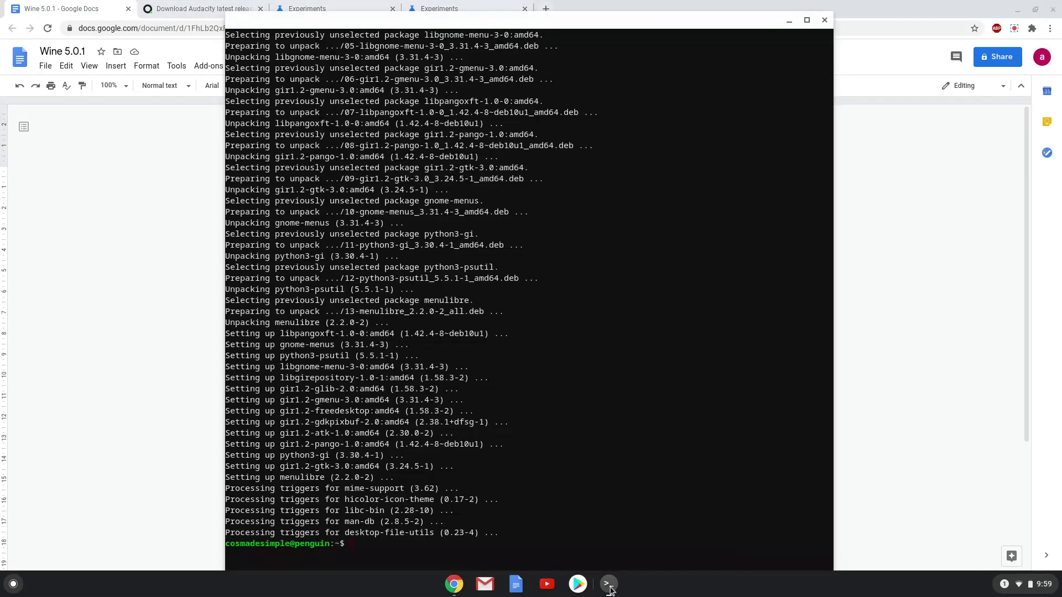
pyautogui.rightClick(479, 559)
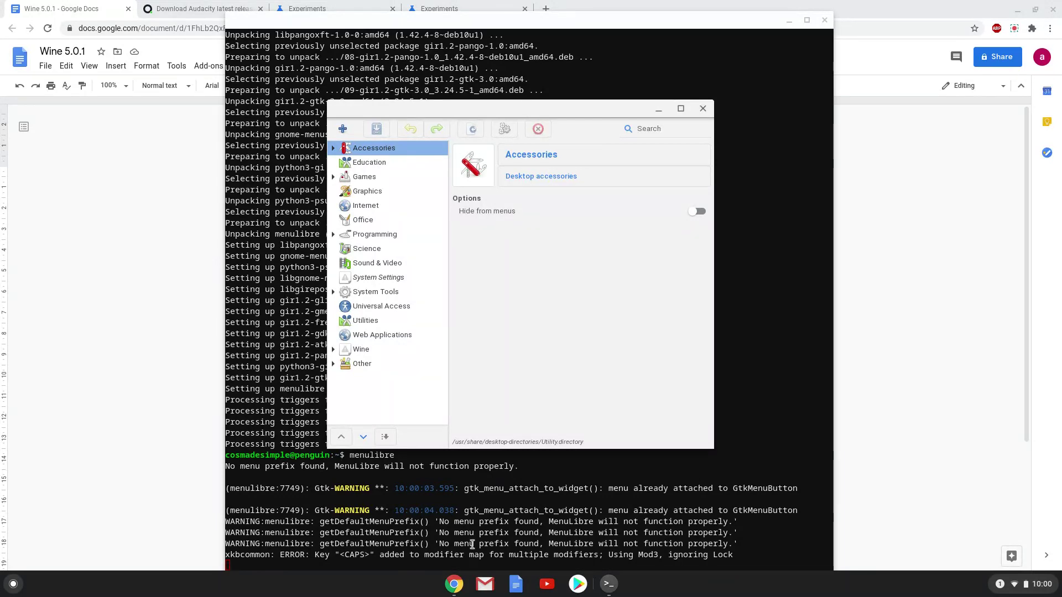
# Select the Audacity launcher under Wine > Programs in MenuLibre and clear its Working Directory.
pyautogui.click(333, 350)
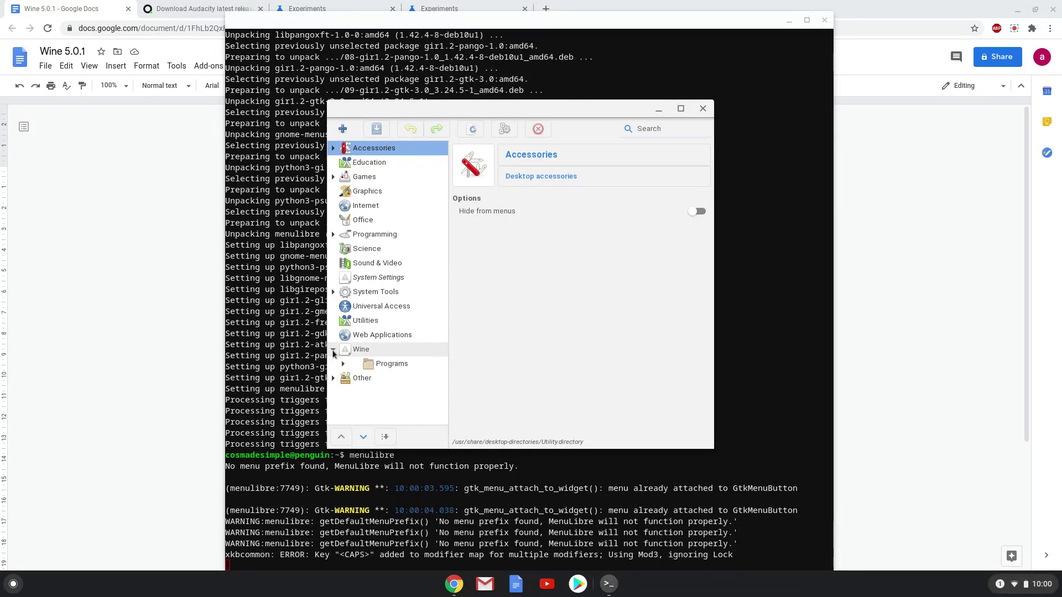
pyautogui.click(343, 364)
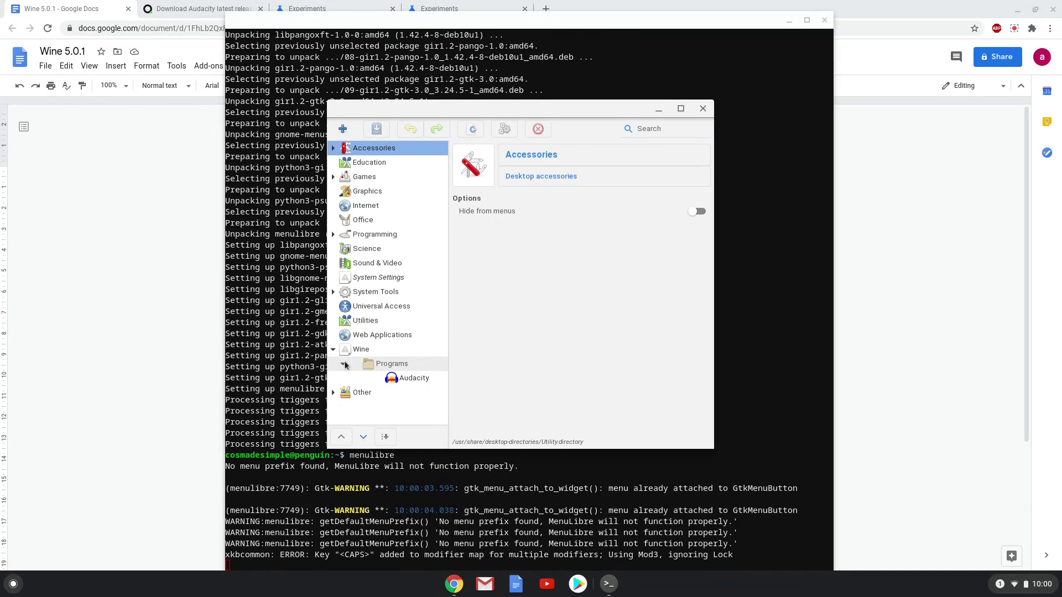
pyautogui.click(397, 378)
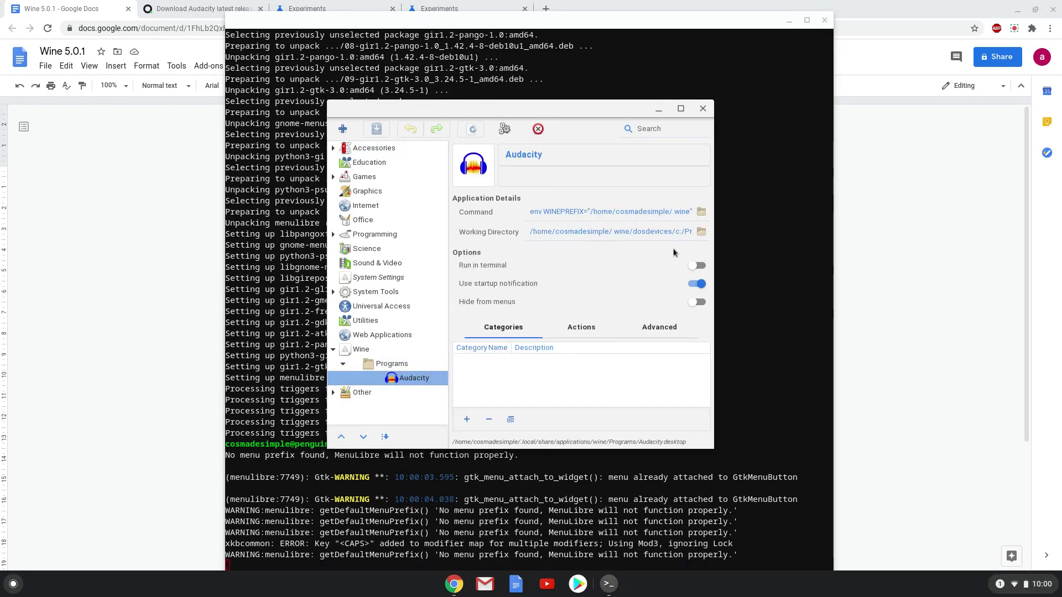
pyautogui.click(672, 231)
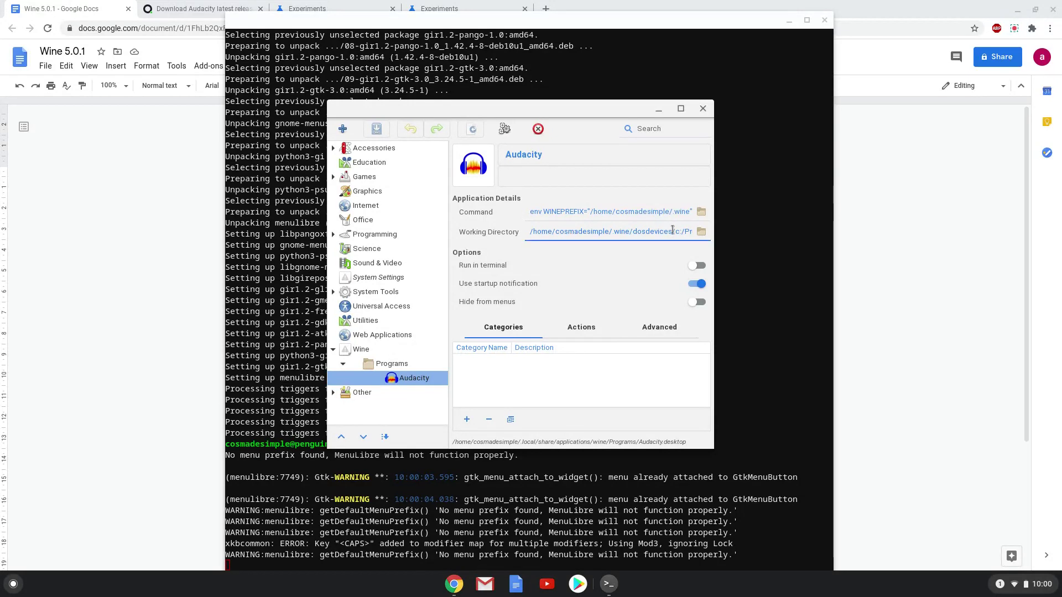
pyautogui.press('End')
pyautogui.press('BackSpace')
pyautogui.press('BackSpace')
pyautogui.press('BackSpace')
pyautogui.press('BackSpace')
pyautogui.press('BackSpace')
pyautogui.press('BackSpace')
pyautogui.press('BackSpace')
pyautogui.press('BackSpace')
pyautogui.press('BackSpace')
pyautogui.press('BackSpace')
pyautogui.press('BackSpace')
pyautogui.press('BackSpace')
pyautogui.press('BackSpace')
pyautogui.press('BackSpace')
pyautogui.press('BackSpace')
pyautogui.press('BackSpace')
pyautogui.press('BackSpace')
pyautogui.press('BackSpace')
pyautogui.press('BackSpace')
pyautogui.press('BackSpace')
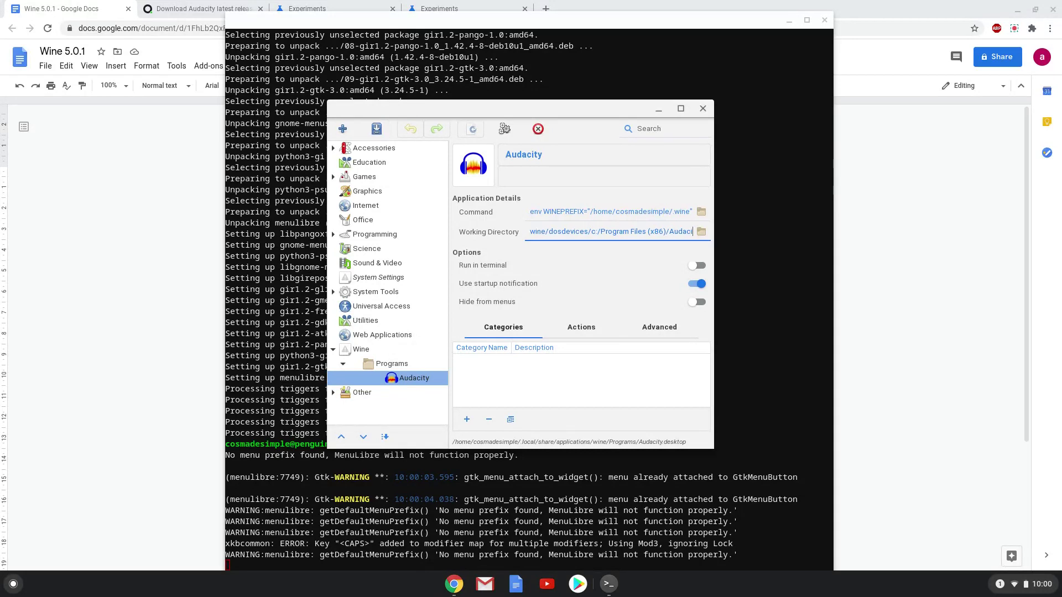
pyautogui.press('BackSpace')
pyautogui.press('BackSpace')
pyautogui.press('BackSpace')
pyautogui.press('BackSpace')
pyautogui.press('BackSpace')
pyautogui.press('BackSpace')
pyautogui.press('BackSpace')
pyautogui.press('BackSpace')
pyautogui.press('BackSpace')
pyautogui.press('BackSpace')
pyautogui.press('BackSpace')
pyautogui.press('BackSpace')
pyautogui.press('BackSpace')
pyautogui.press('BackSpace')
pyautogui.press('BackSpace')
pyautogui.press('BackSpace')
pyautogui.press('BackSpace')
pyautogui.press('BackSpace')
pyautogui.press('BackSpace')
pyautogui.press('BackSpace')
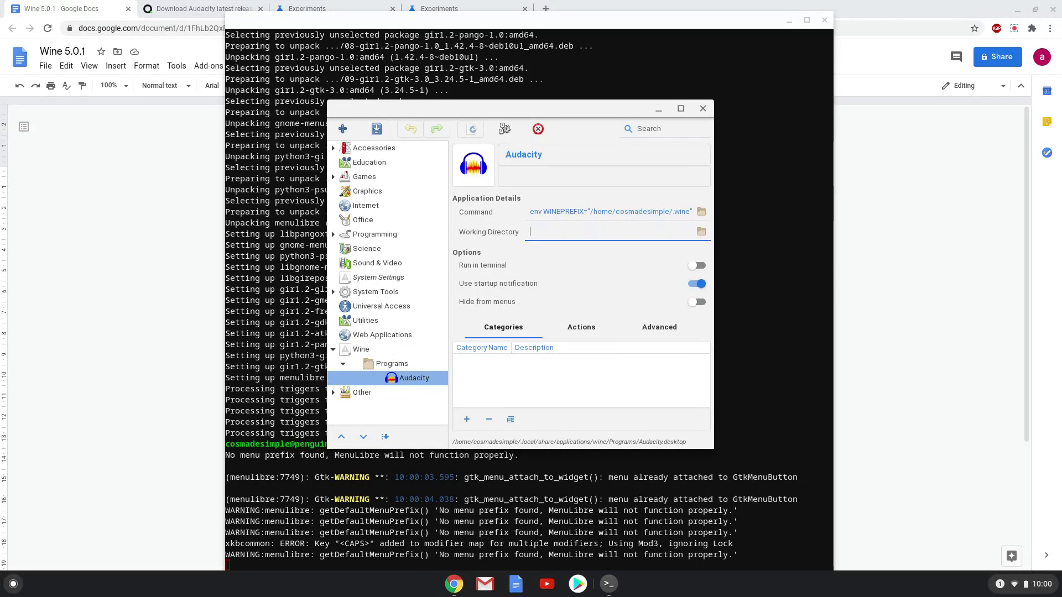
# Set the launcher's Command to audacity.exe by browsing, with hidden files shown, to .wine/drive_c/Program Files (x86)/Audacity in the home folder.
pyautogui.click(701, 212)
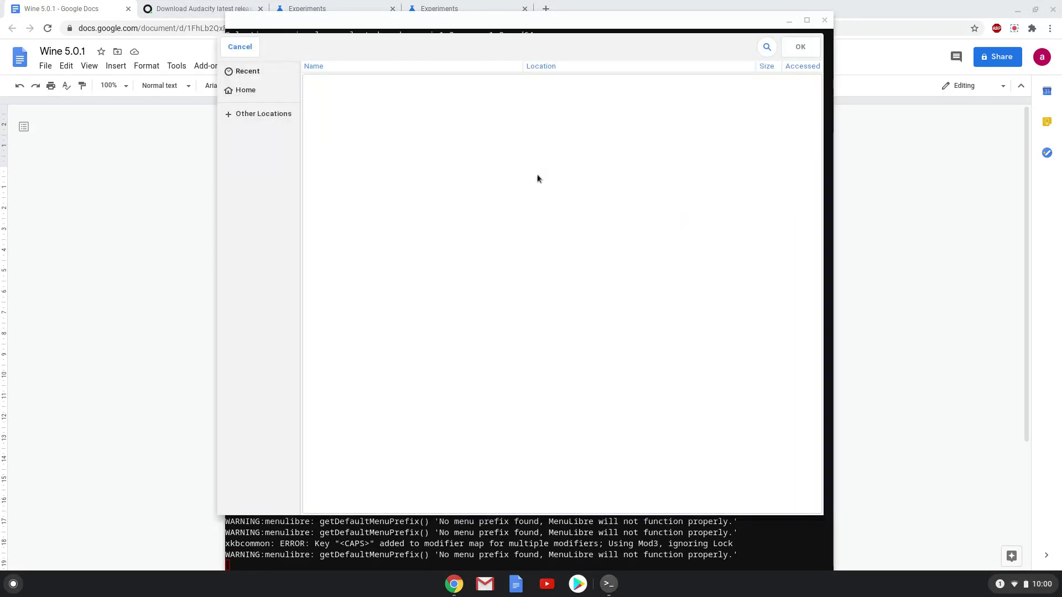
pyautogui.click(268, 94)
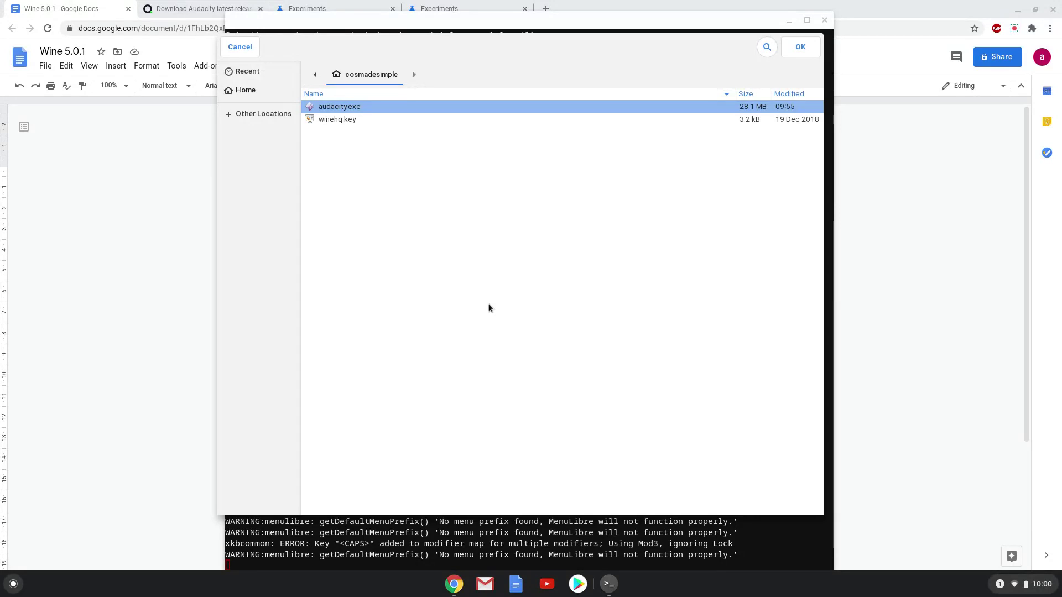
pyautogui.hotkey('ctrl', 'h')
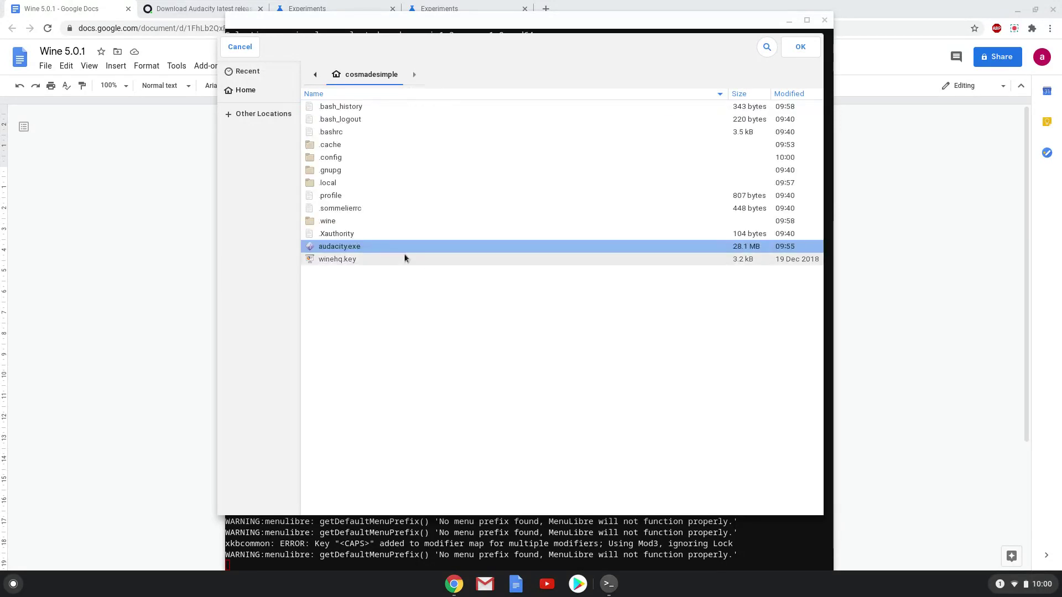
pyautogui.doubleClick(330, 222)
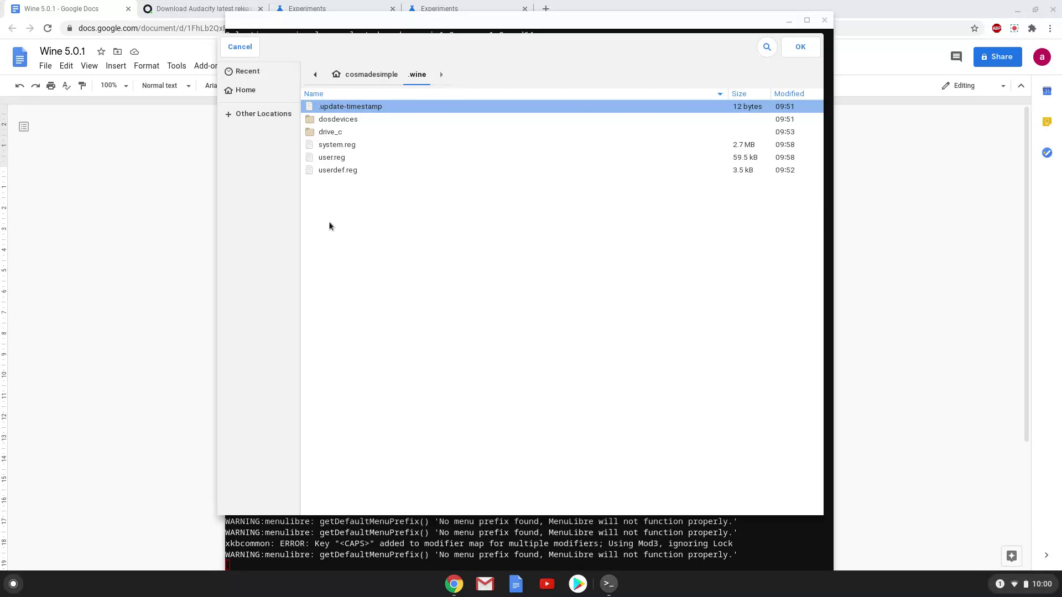
pyautogui.doubleClick(334, 133)
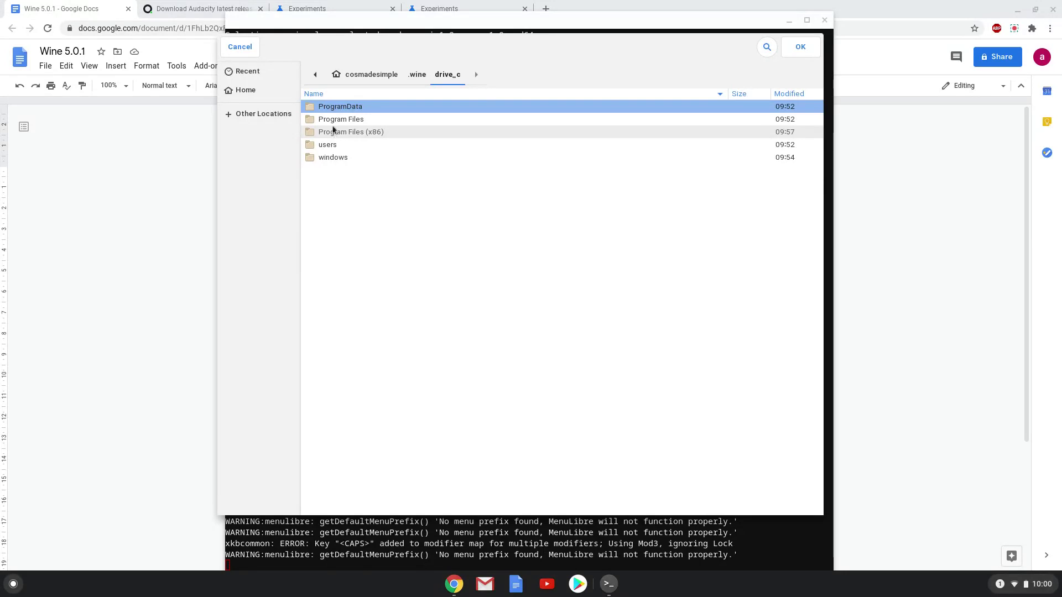
pyautogui.click(334, 120)
pyautogui.doubleClick(333, 120)
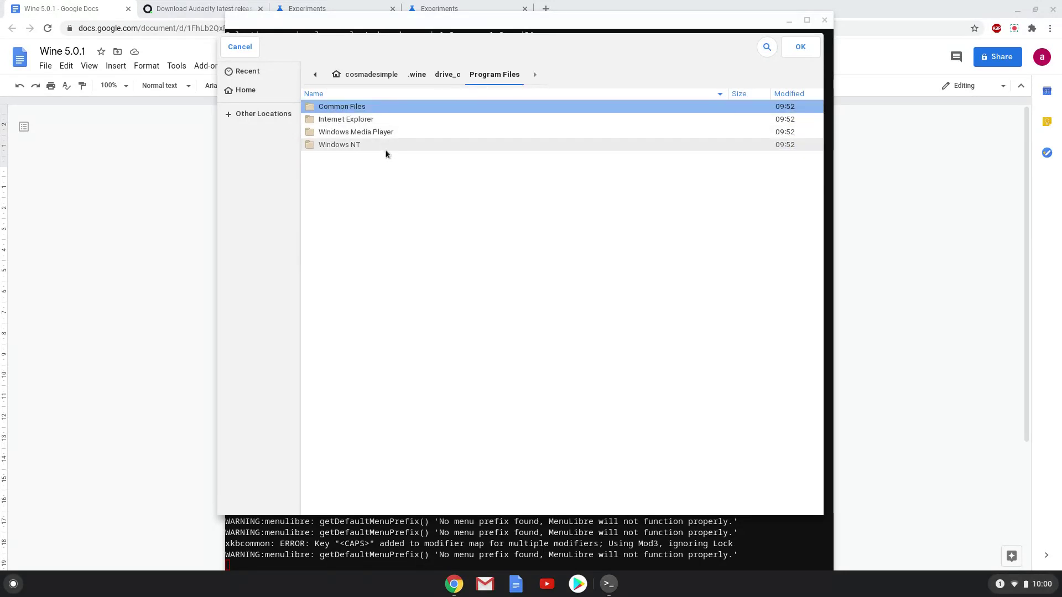
pyautogui.click(447, 76)
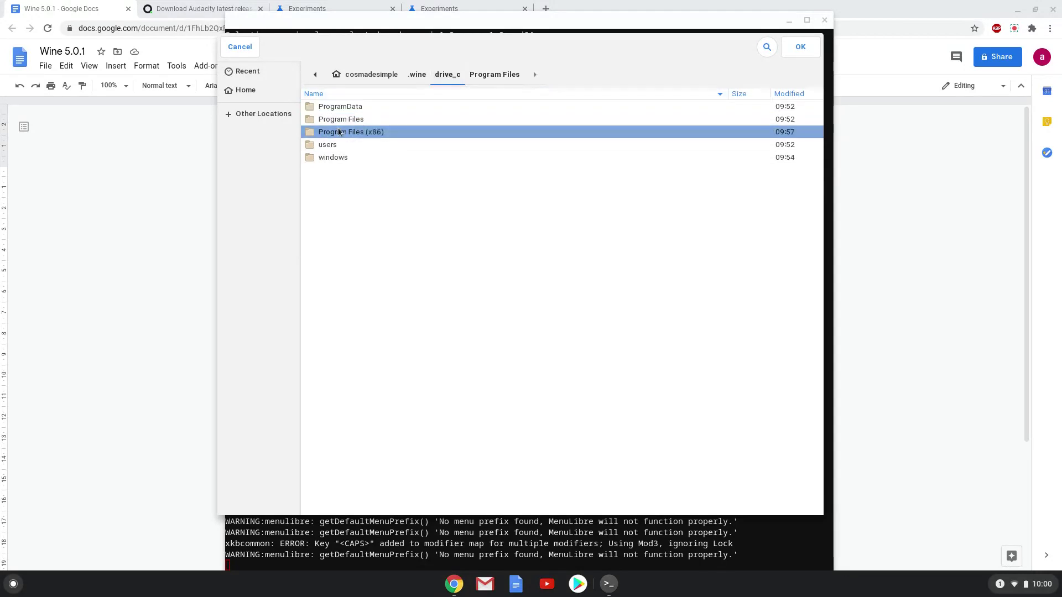
pyautogui.doubleClick(339, 131)
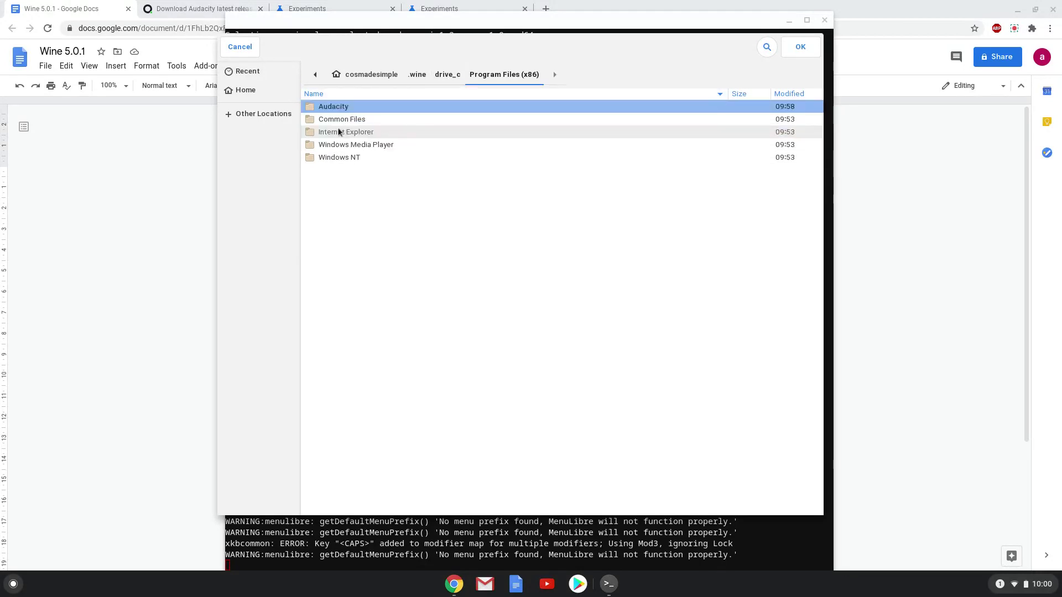
pyautogui.doubleClick(336, 110)
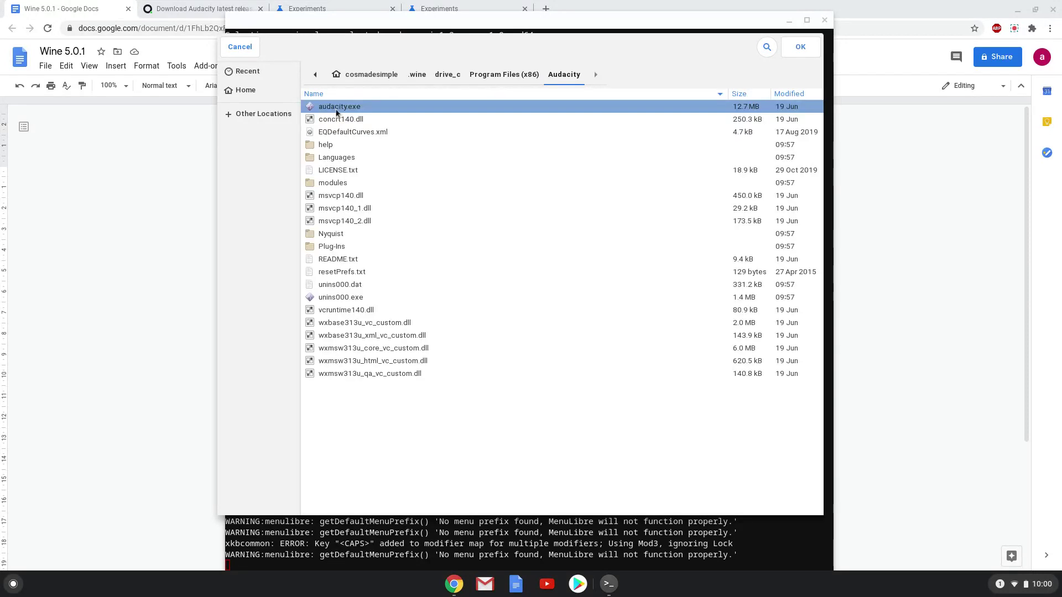
pyautogui.doubleClick(337, 109)
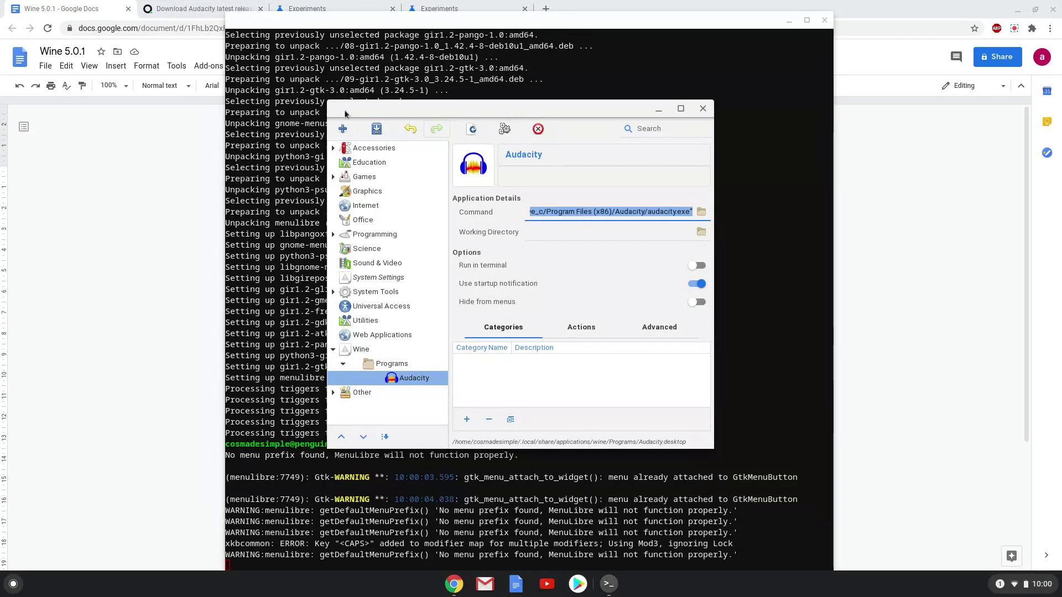
# Prefix the Audacity launcher's command path with "wine" and save the launcher.
pyautogui.click(544, 210)
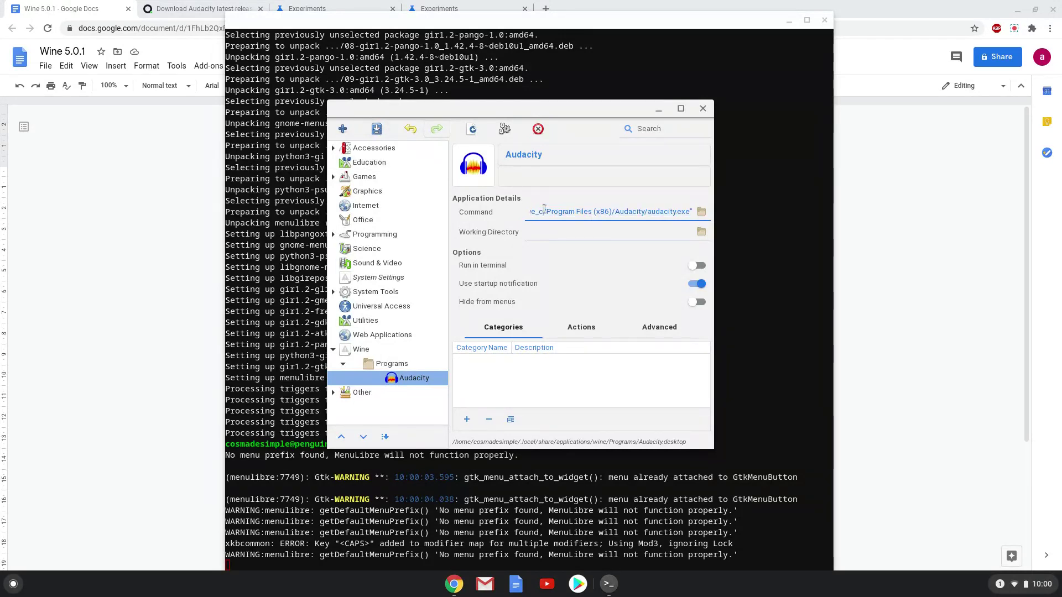
pyautogui.press('Home')
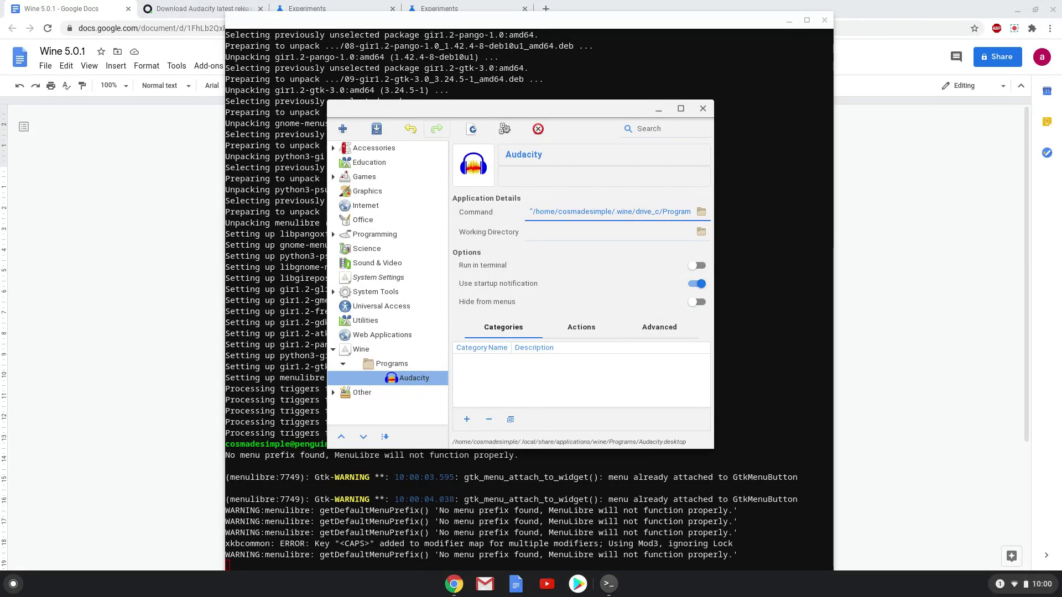
pyautogui.write('wine')
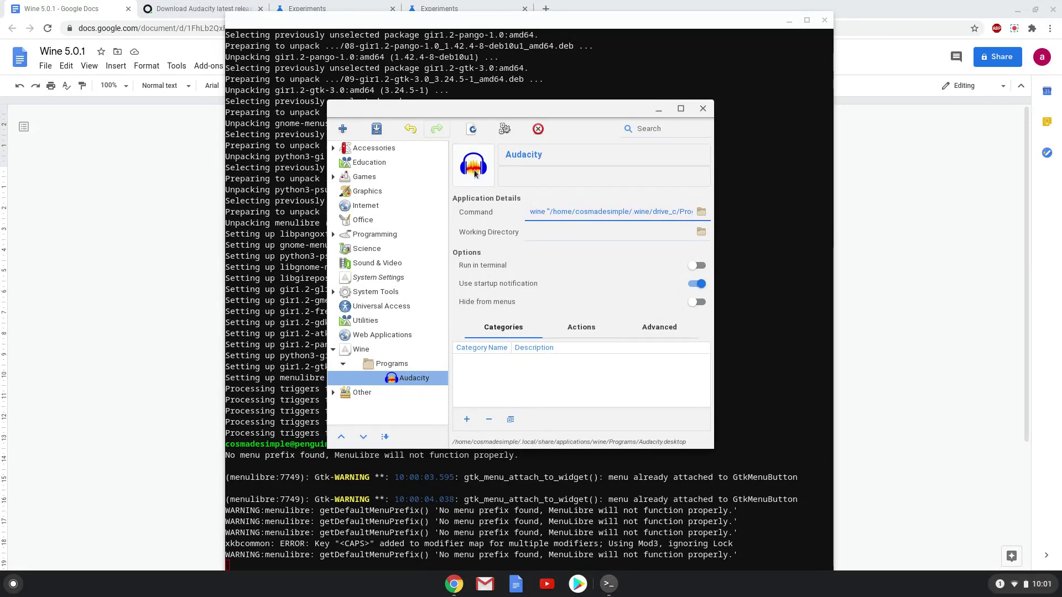
pyautogui.click(378, 130)
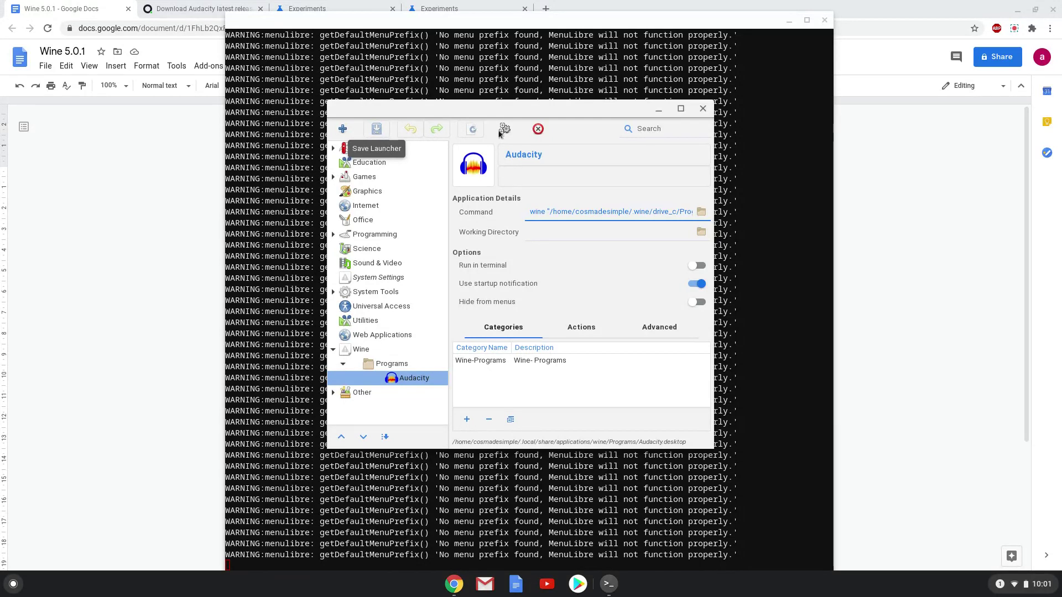
# Close MenuLibre and the Terminal window, leaving the Terminal session.
pyautogui.click(703, 109)
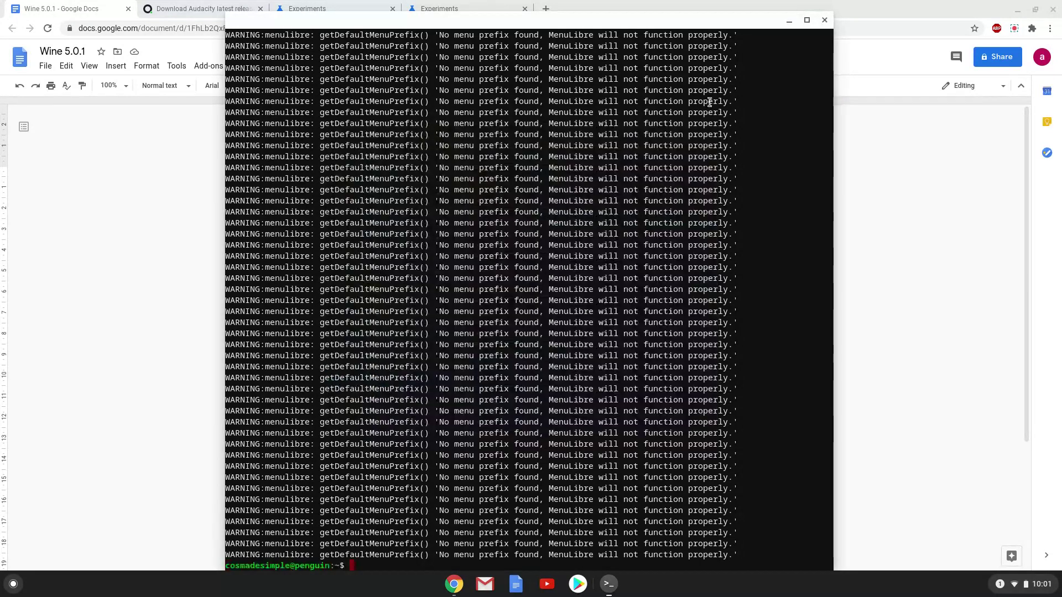
pyautogui.click(825, 20)
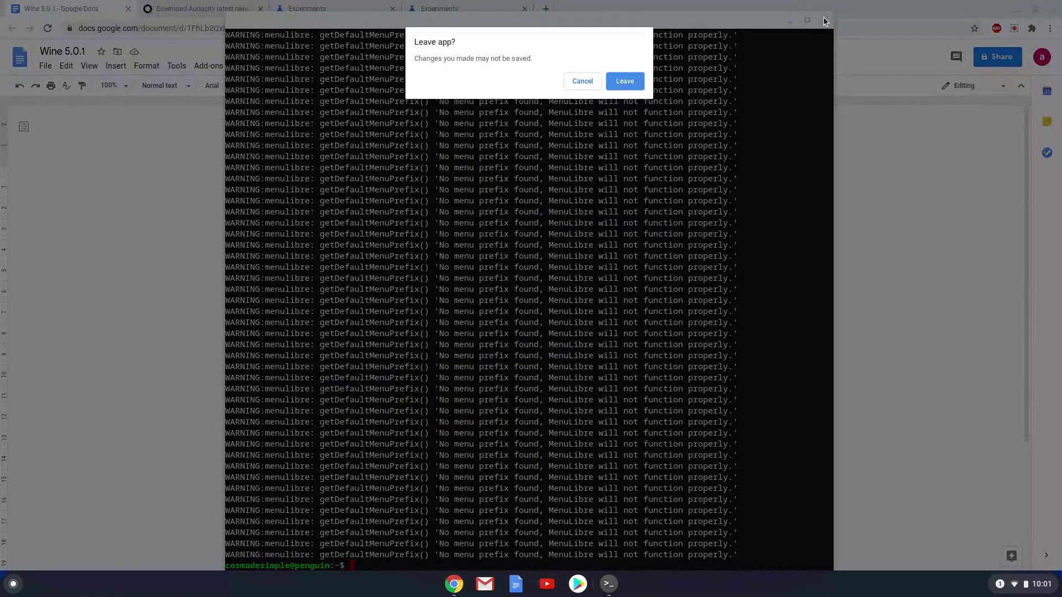
pyautogui.click(637, 82)
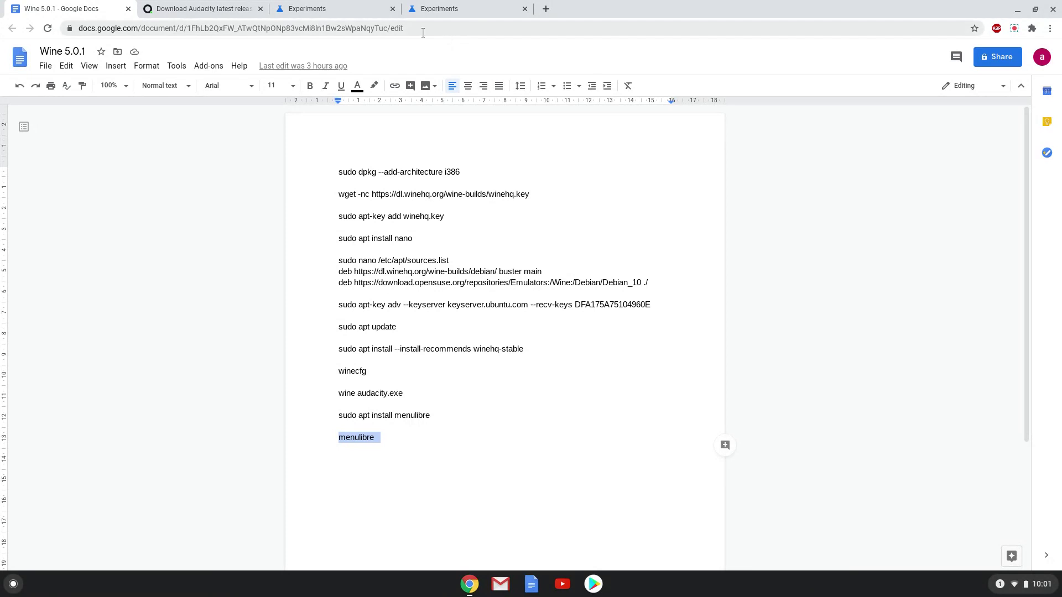
# Set the Allow Crostini mic setting flag to Enabled on its open Experiments page.
pyautogui.click(359, 12)
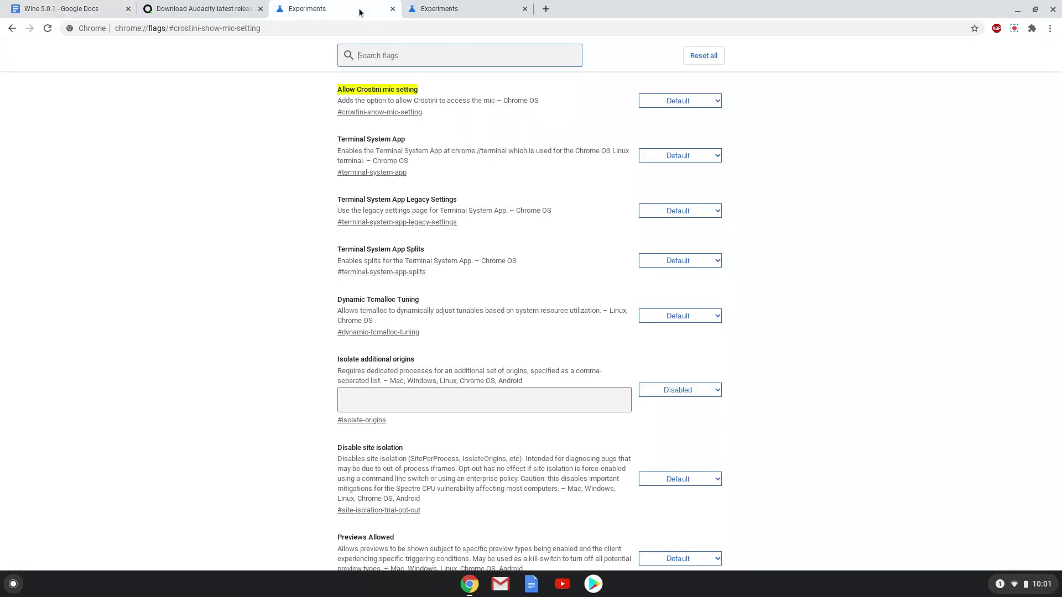
pyautogui.click(655, 104)
pyautogui.click(656, 133)
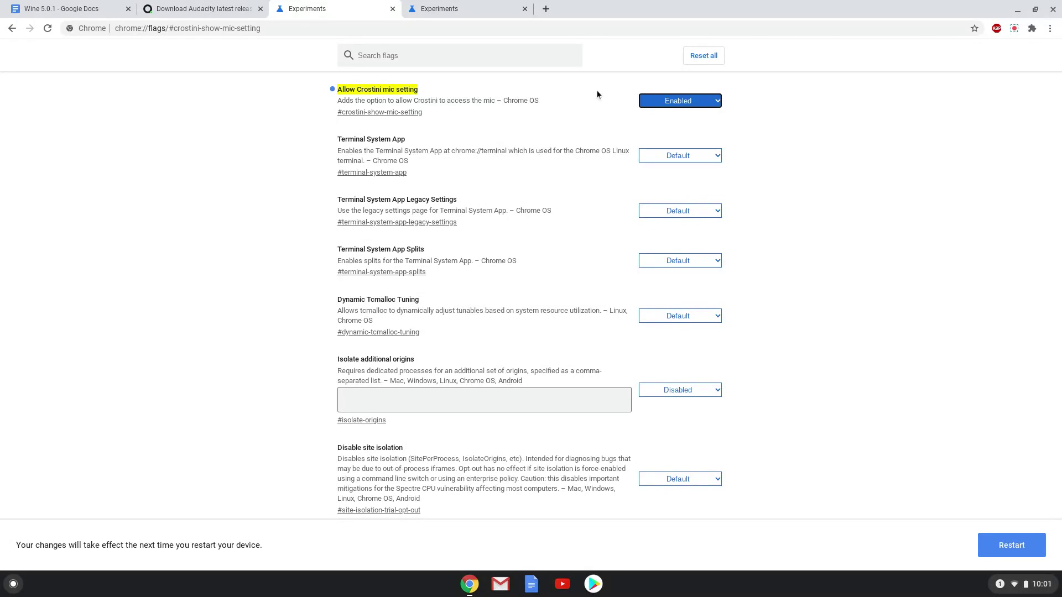
# Set the Crostini GPU Support flag to Disabled on the other open Experiments page.
pyautogui.click(475, 12)
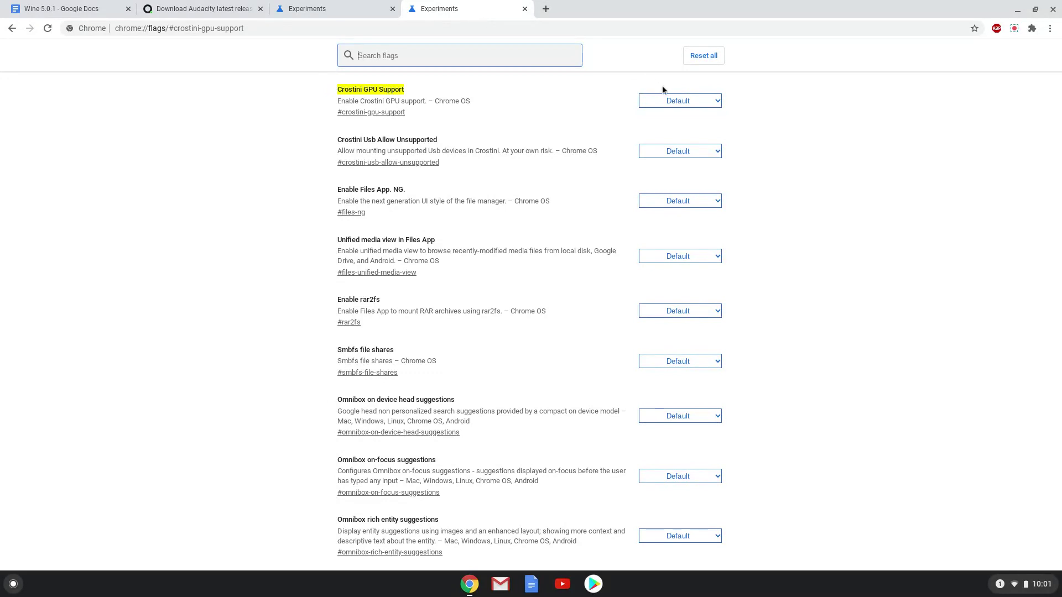
pyautogui.click(670, 101)
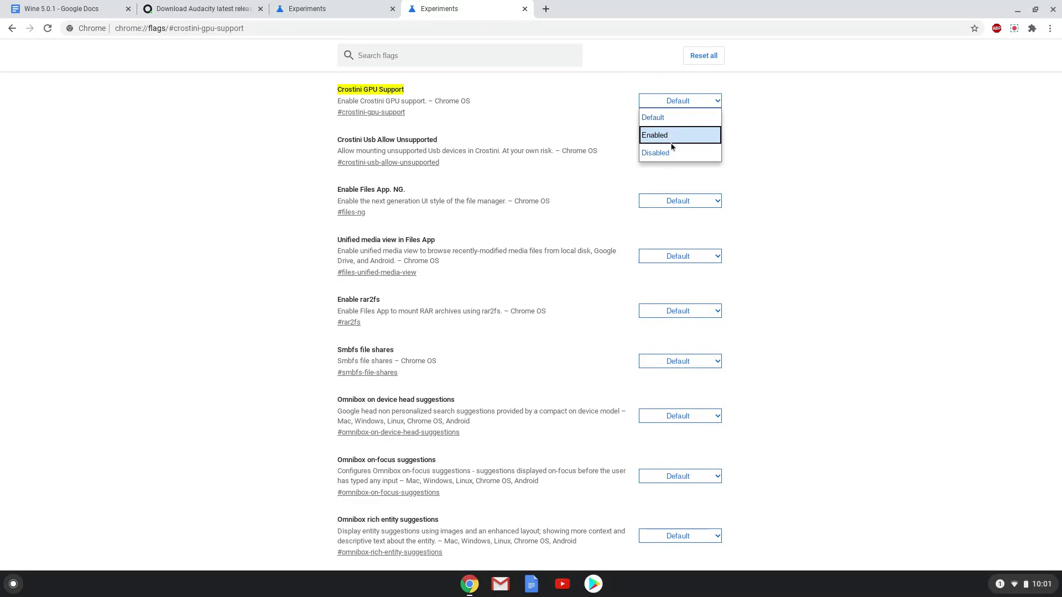
pyautogui.click(673, 152)
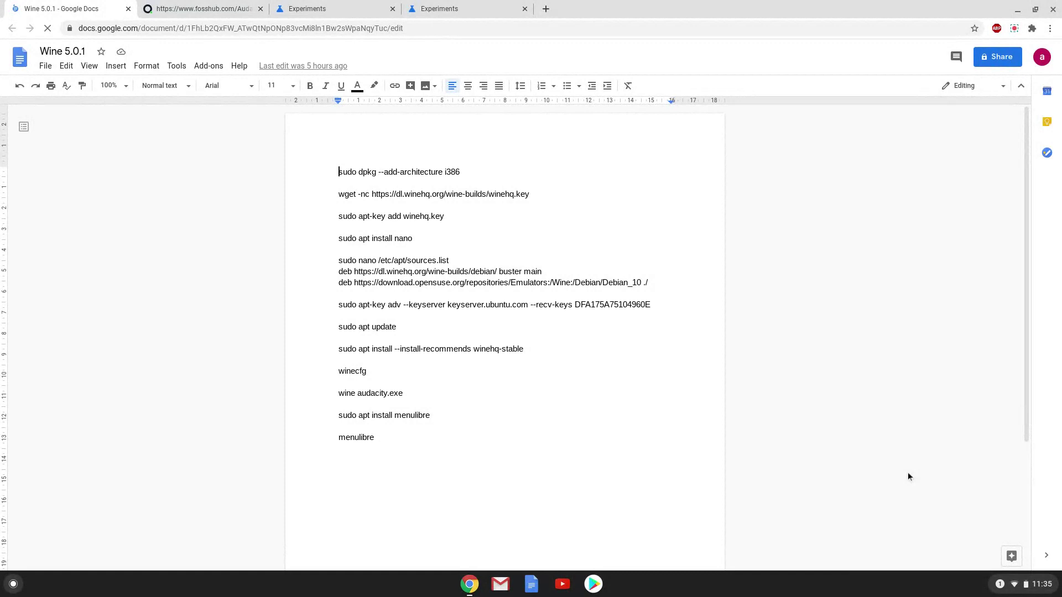
# Check the "Give access to microphone" option in the Chromebook's Linux (Beta) settings, closing Settings when done.
pyautogui.click(1018, 585)
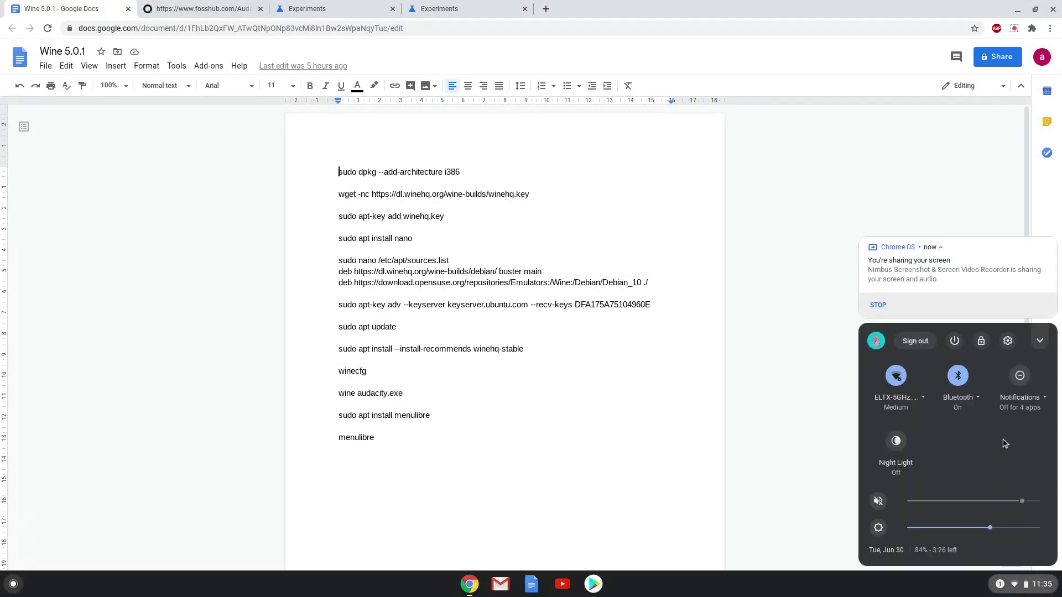
pyautogui.click(1007, 341)
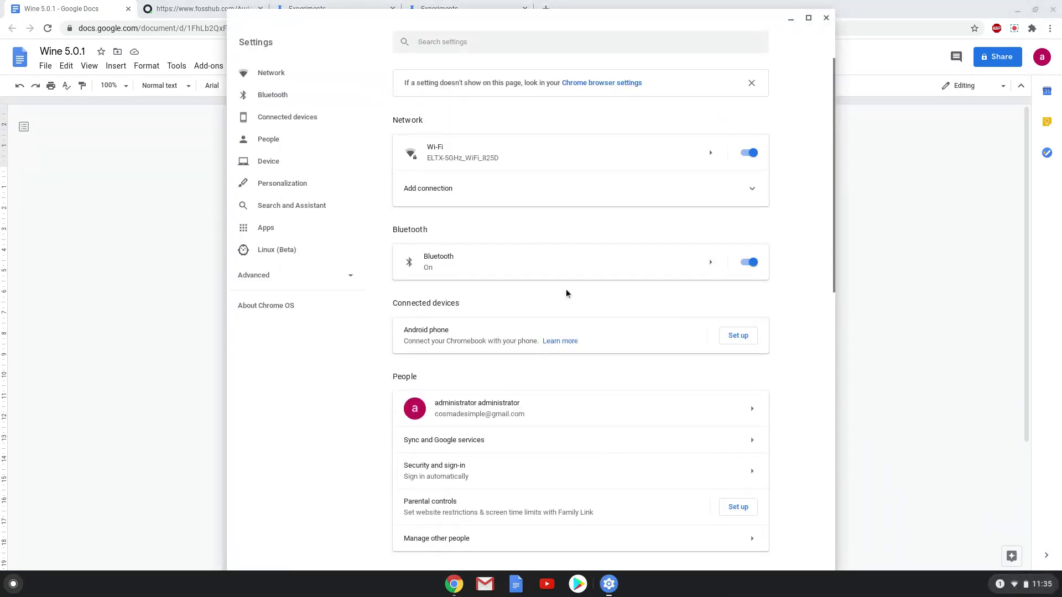
pyautogui.click(343, 253)
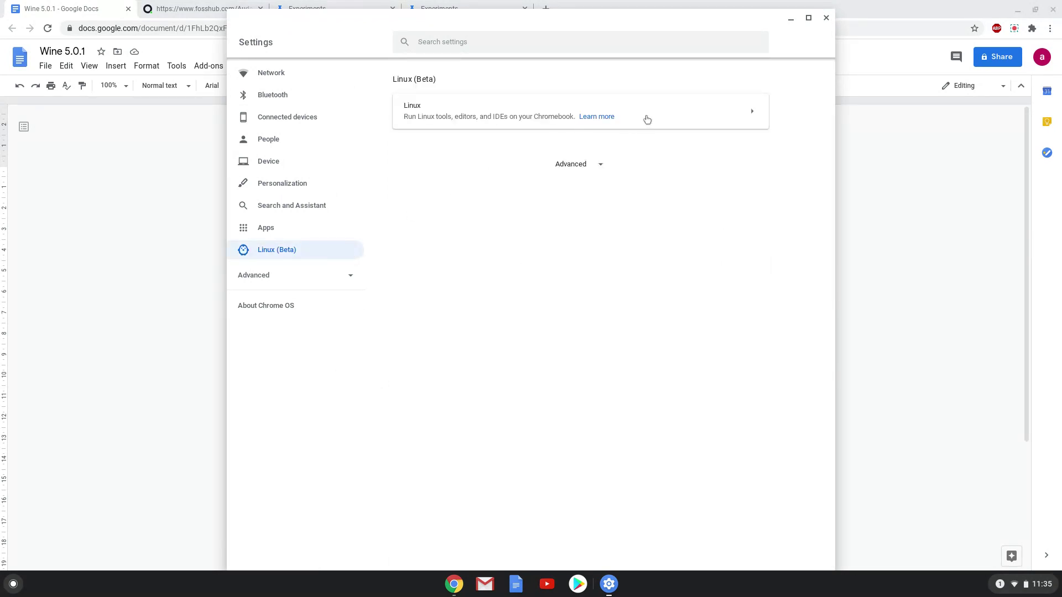
pyautogui.click(647, 120)
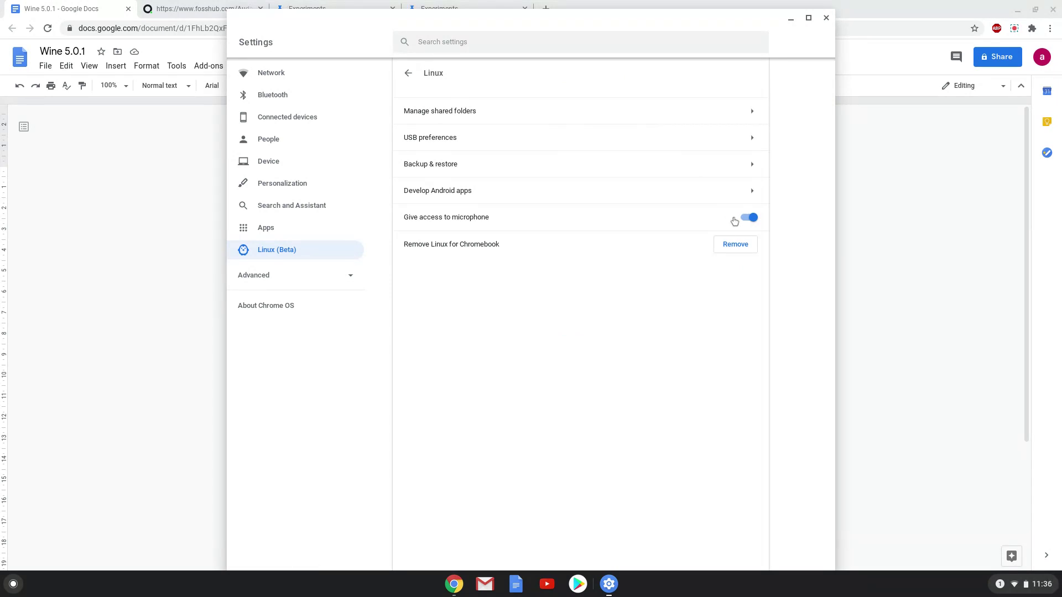
pyautogui.click(826, 19)
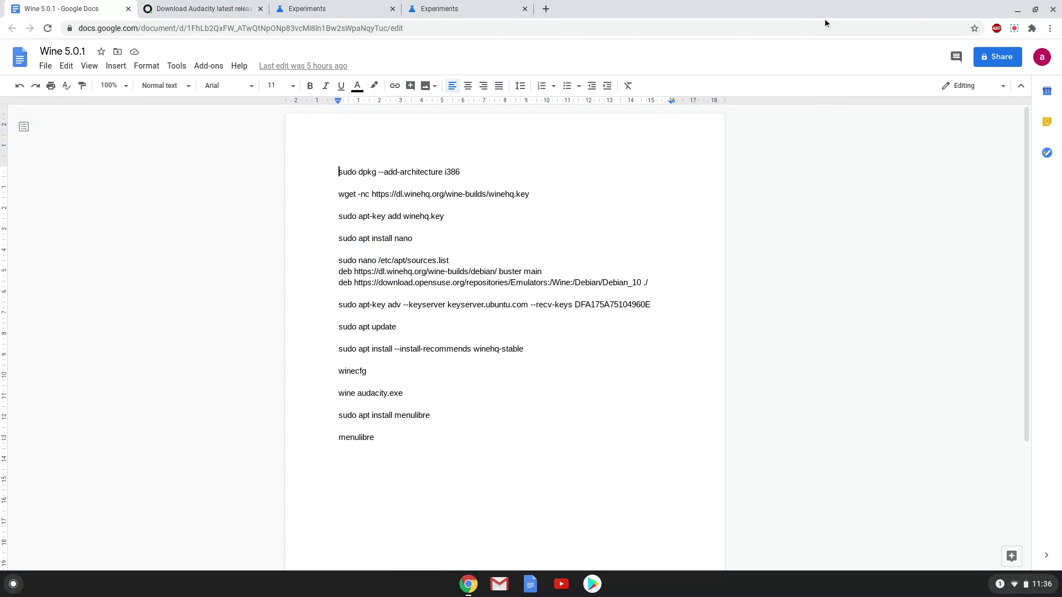
# Launch Terminal from the Linux apps folder and bring its window up.
pyautogui.click(16, 587)
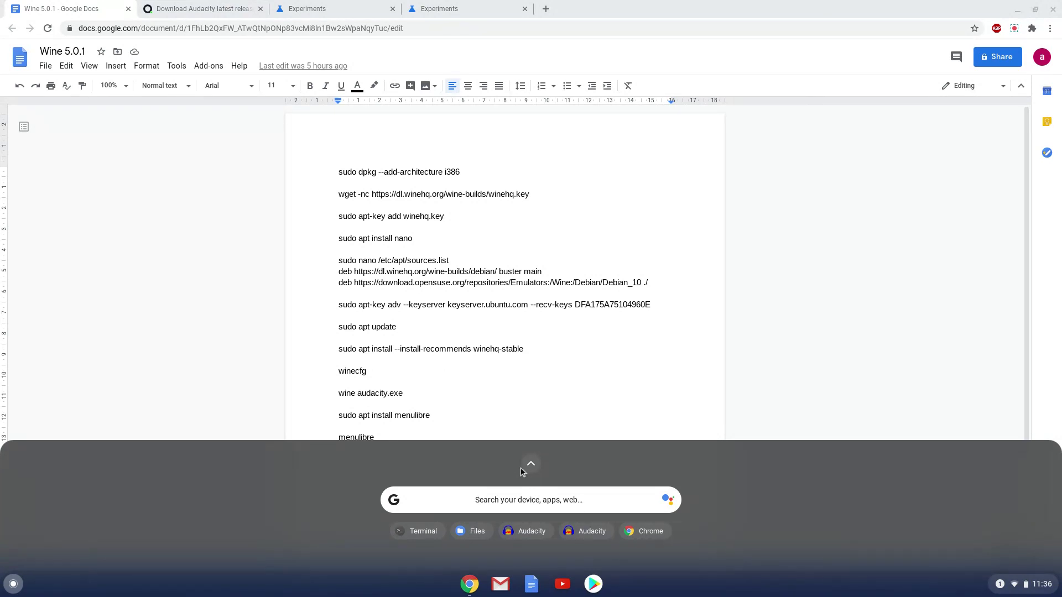
pyautogui.click(530, 468)
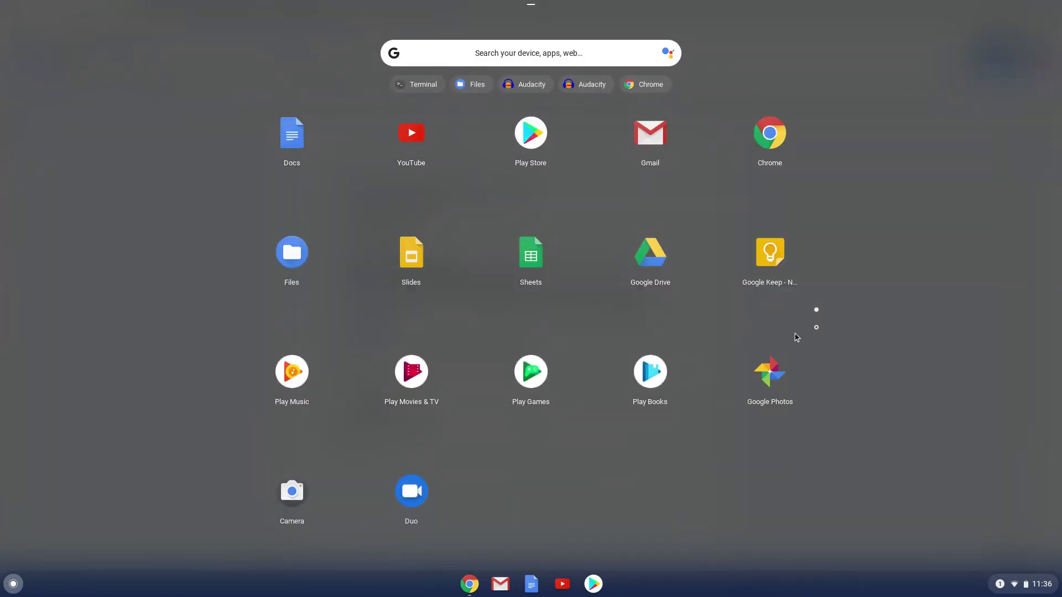
pyautogui.click(817, 328)
pyautogui.click(429, 264)
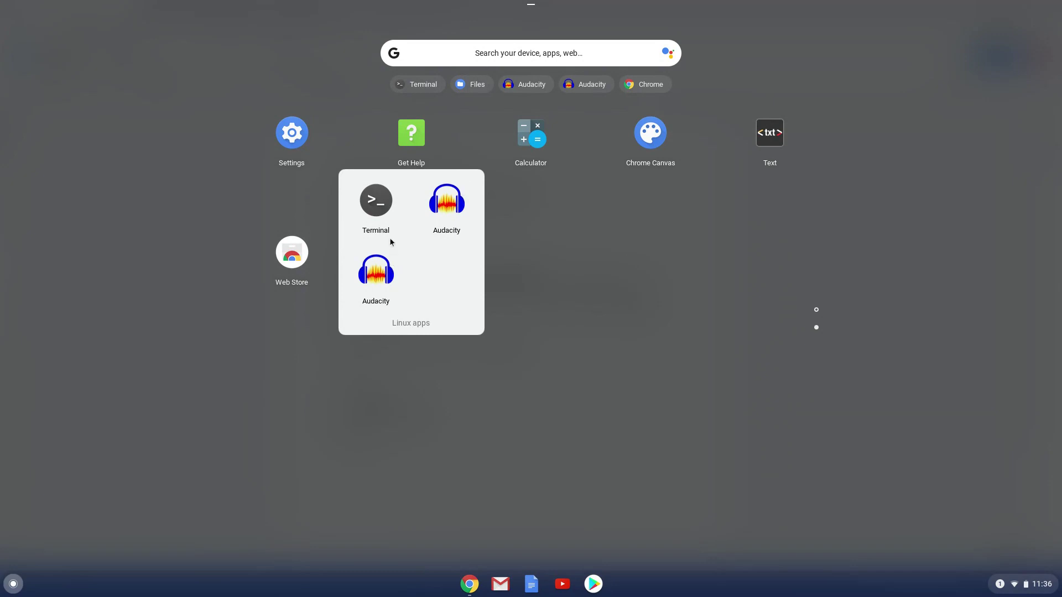
pyautogui.click(377, 207)
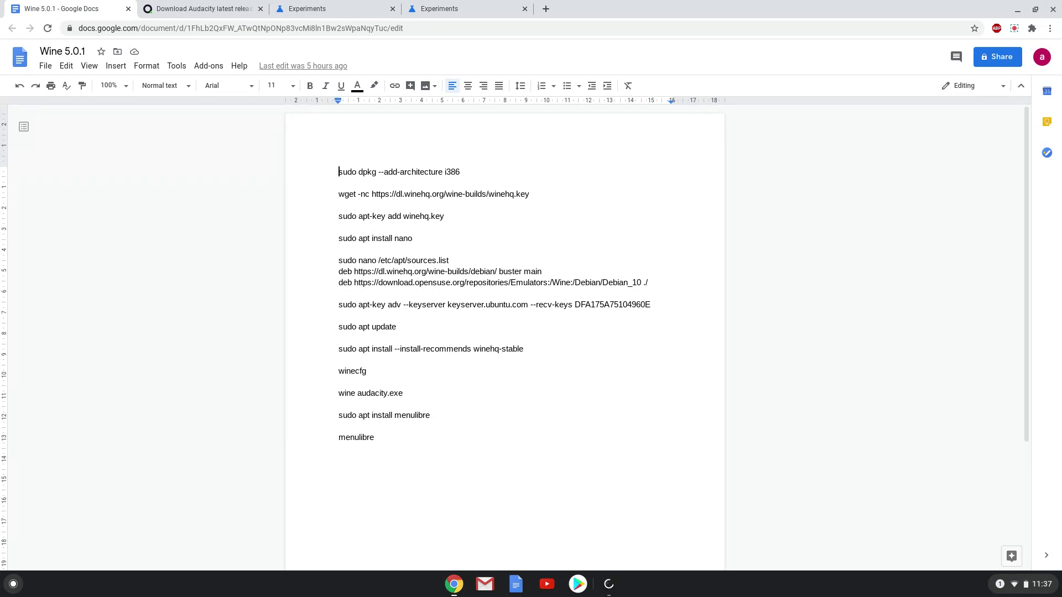
pyautogui.click(608, 584)
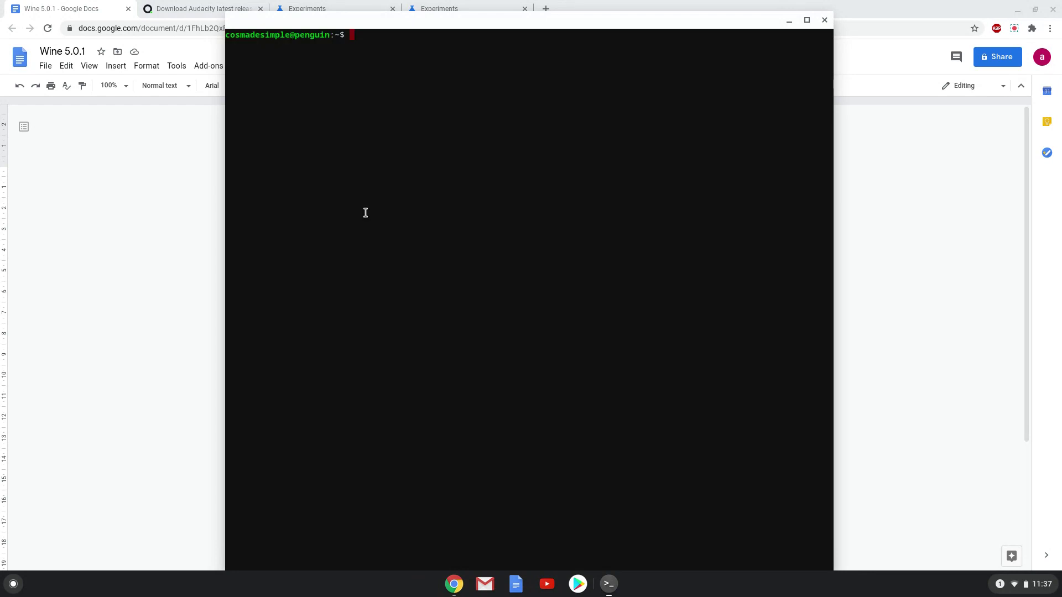
# Copy "menulibre" from the last line of the Wine 5.0.1 document and run it in Terminal.
pyautogui.click(153, 327)
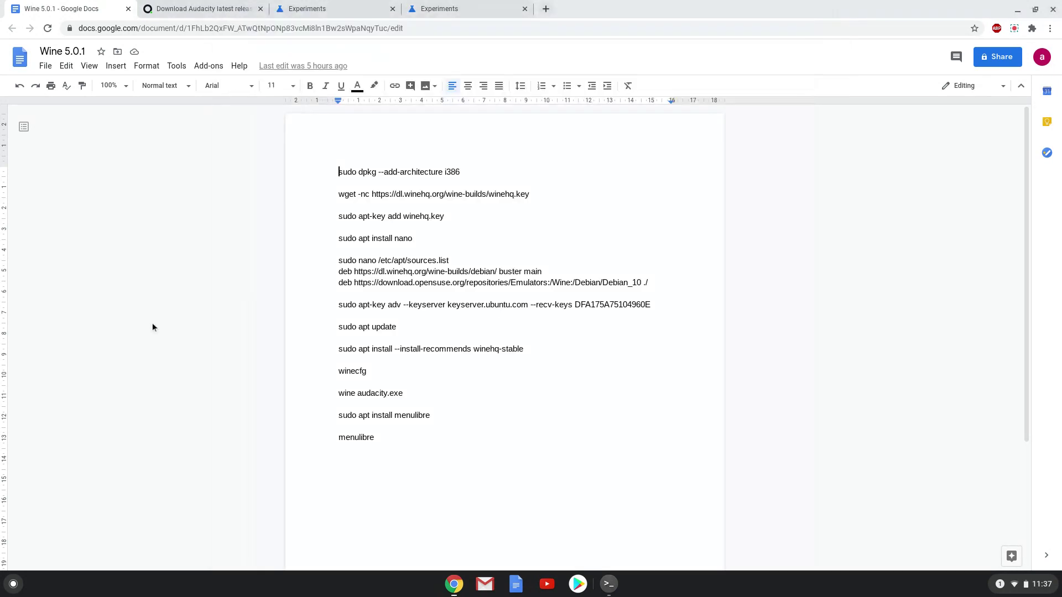
pyautogui.doubleClick(346, 437)
pyautogui.tripleClick(346, 437)
pyautogui.rightClick(345, 437)
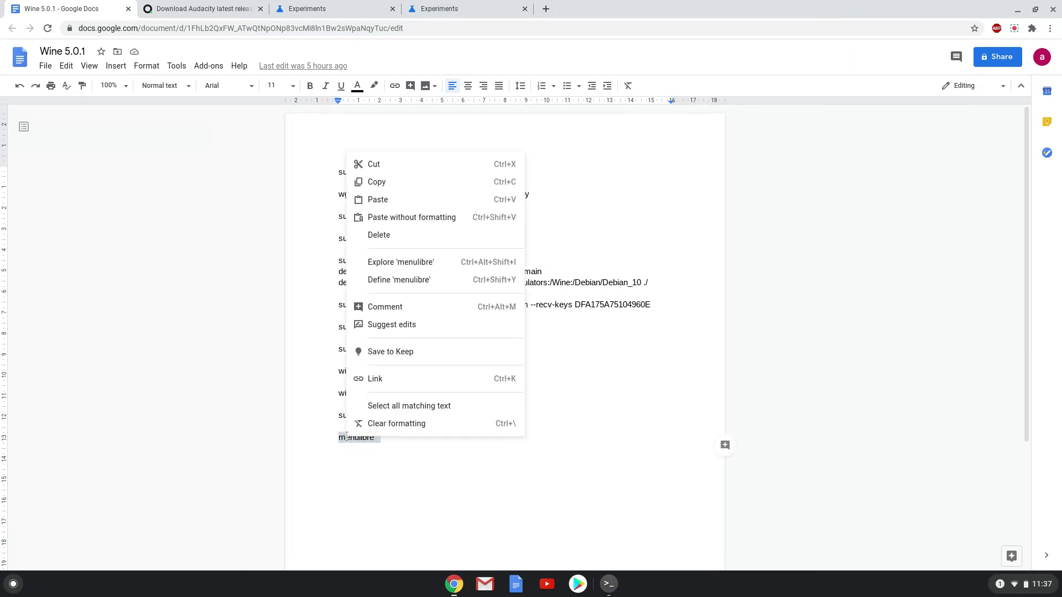
pyautogui.click(387, 183)
pyautogui.click(611, 588)
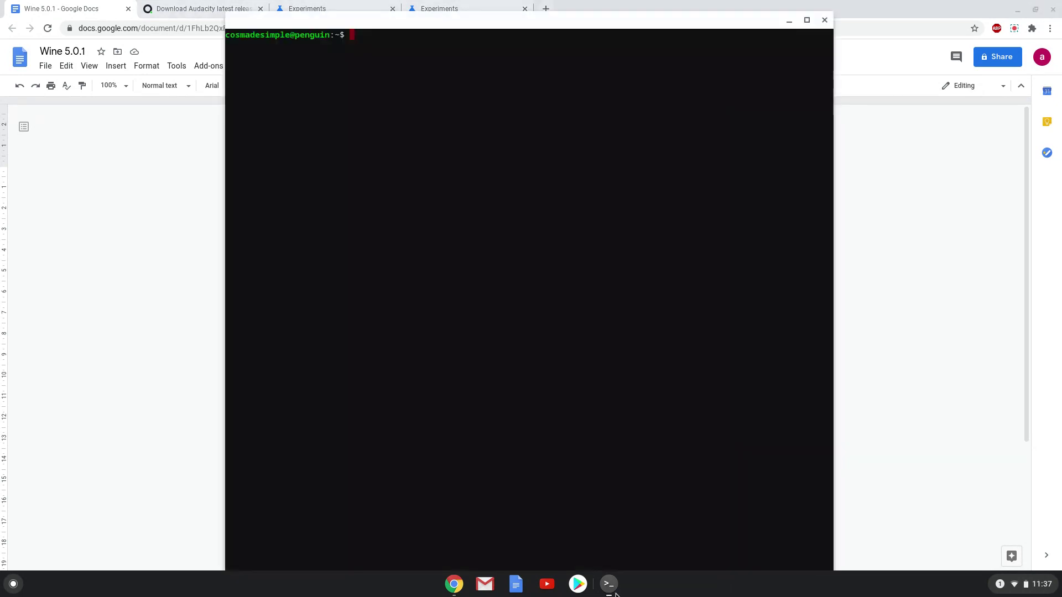
pyautogui.hotkey('ctrl', 'shift', 'v')
pyautogui.press('Return')
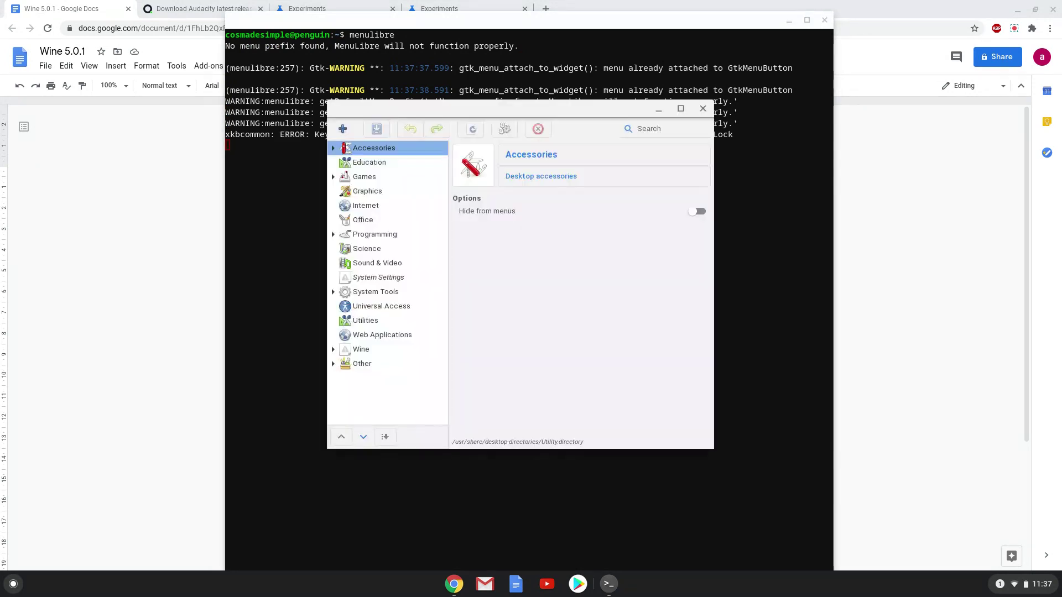
# Compare the two Audacity launchers under Wine > Programs in MenuLibre and delete the second one.
pyautogui.click(334, 350)
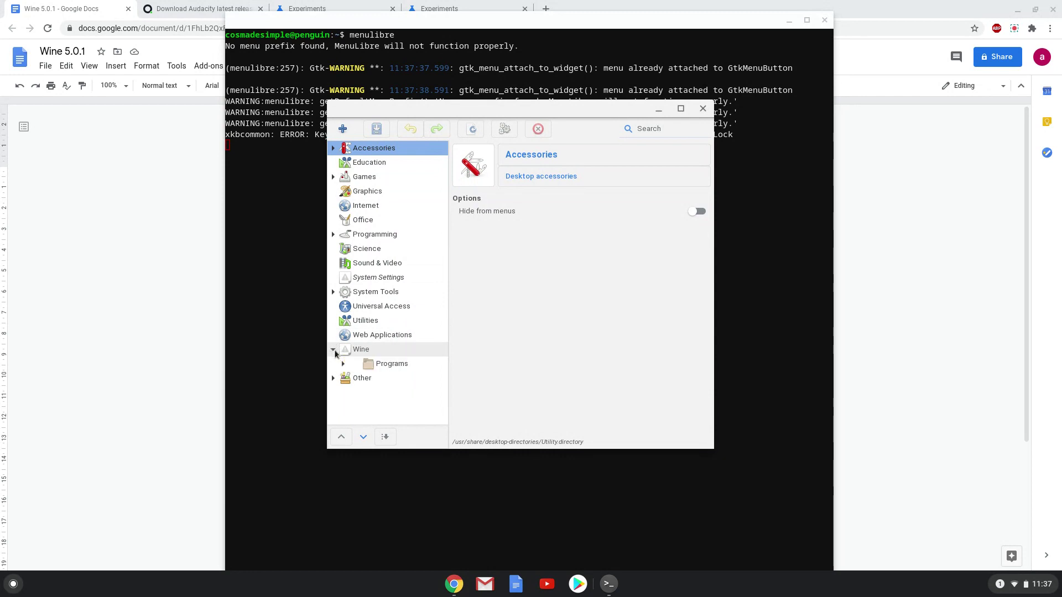
pyautogui.click(343, 364)
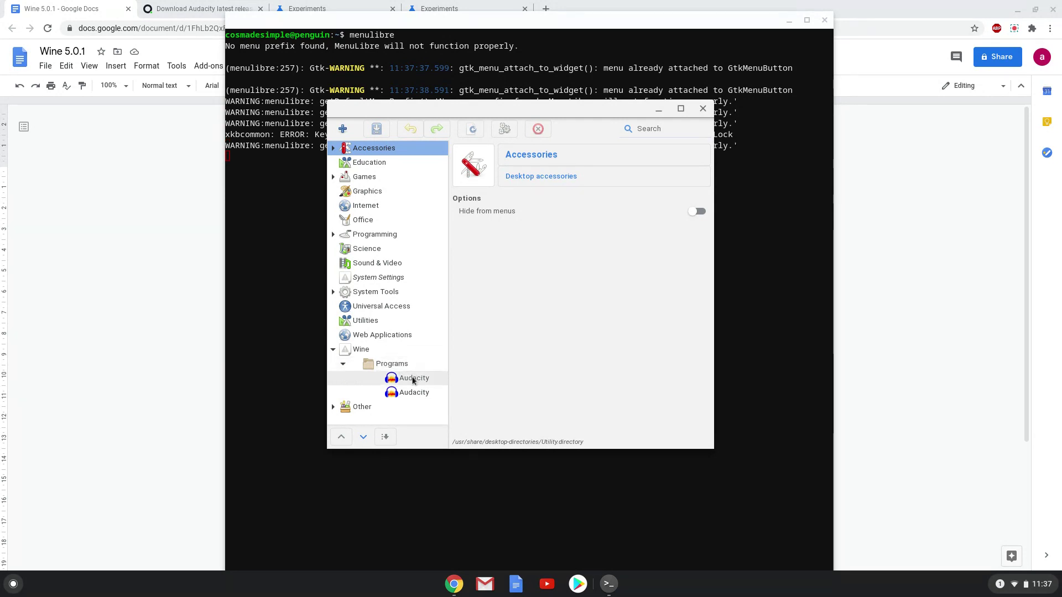
pyautogui.click(413, 379)
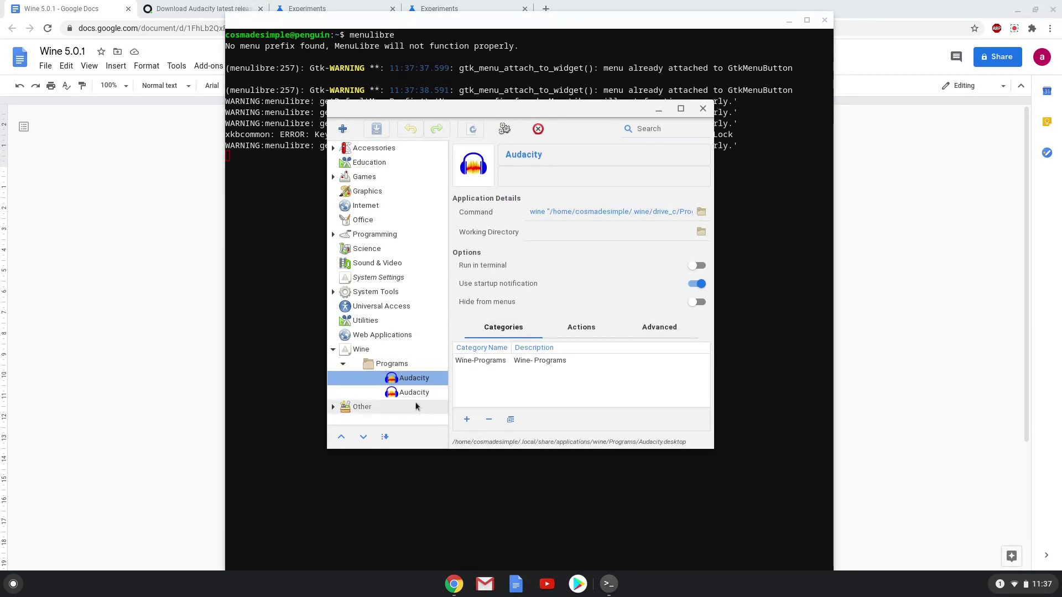
pyautogui.click(414, 395)
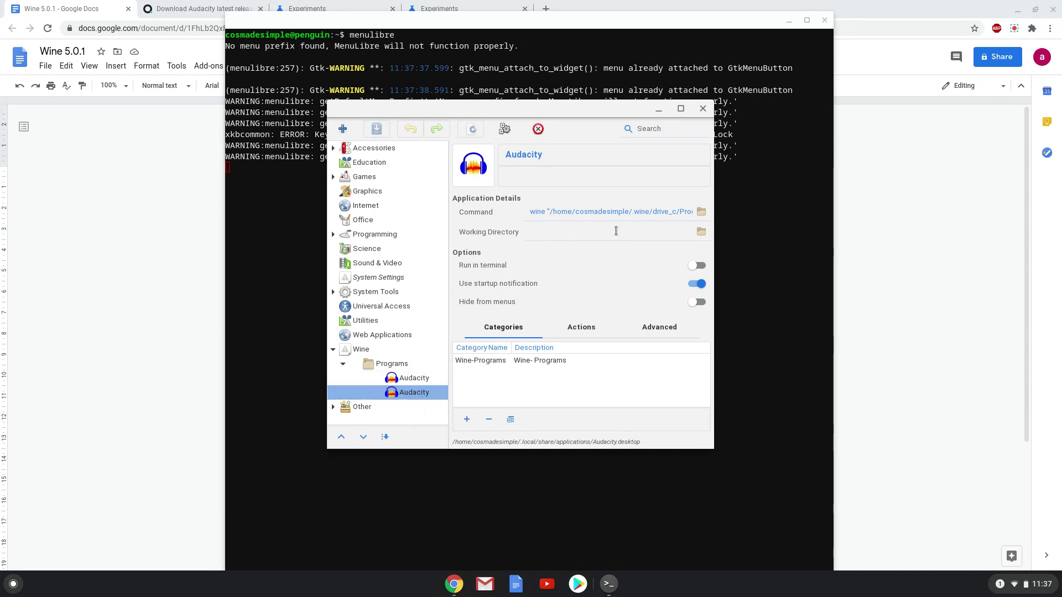
pyautogui.click(538, 129)
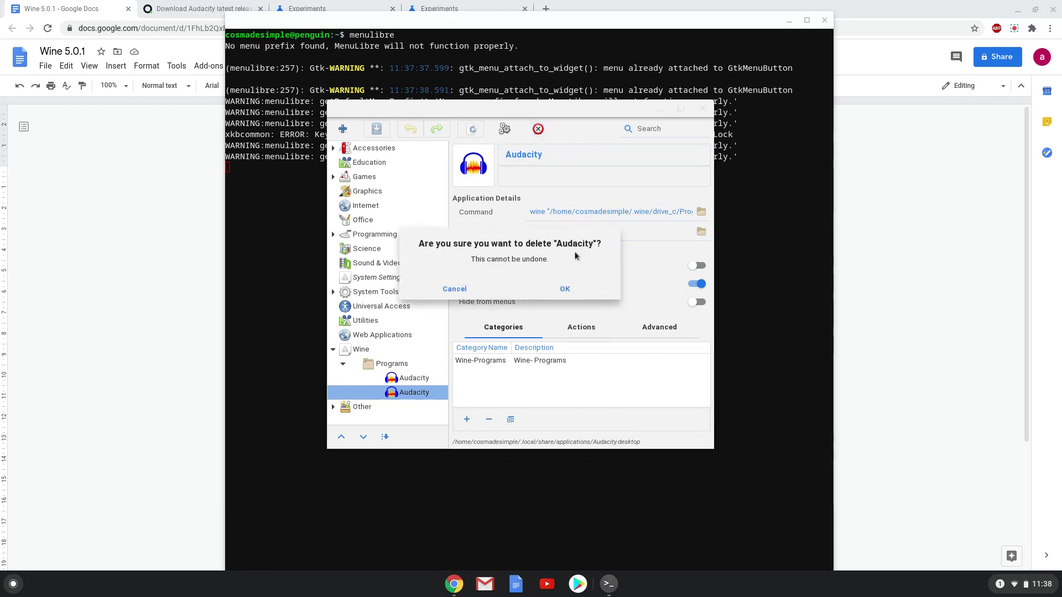
pyautogui.click(579, 292)
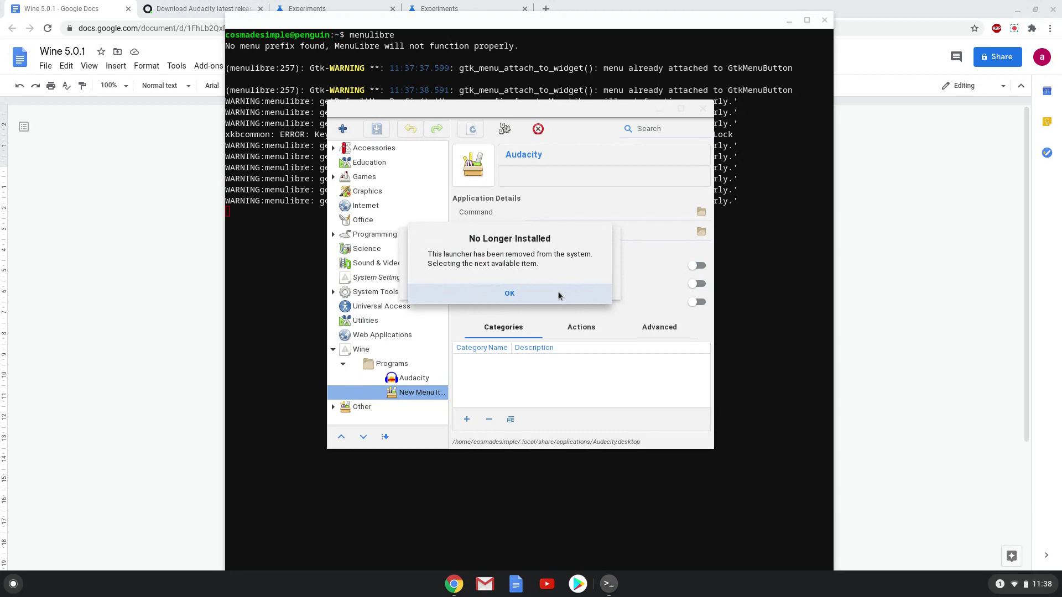
pyautogui.click(533, 295)
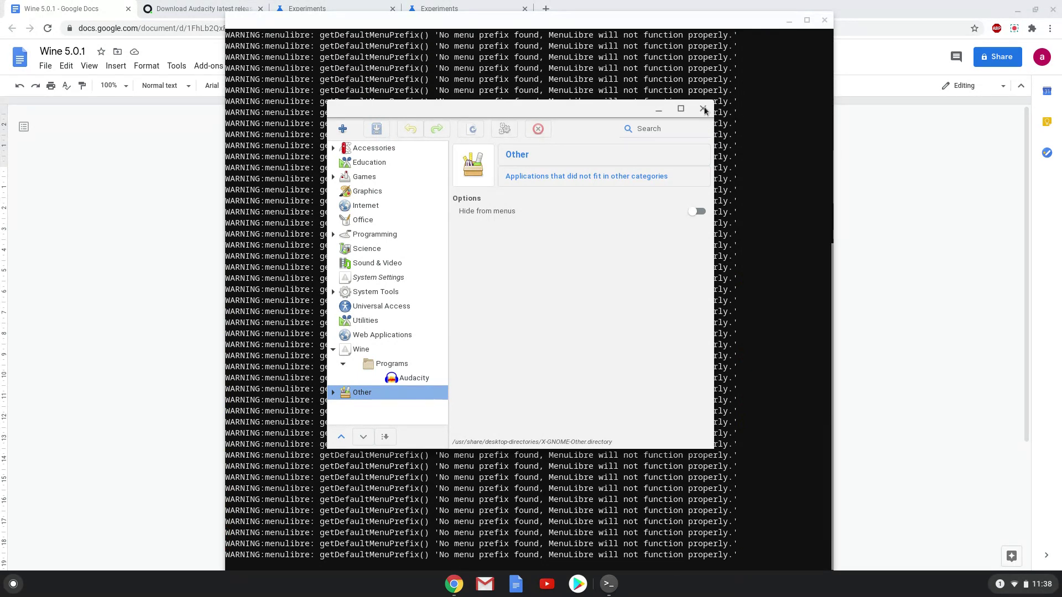
# Exit the MenuLibre editor and close Terminal, confirming to leave the app.
pyautogui.click(703, 109)
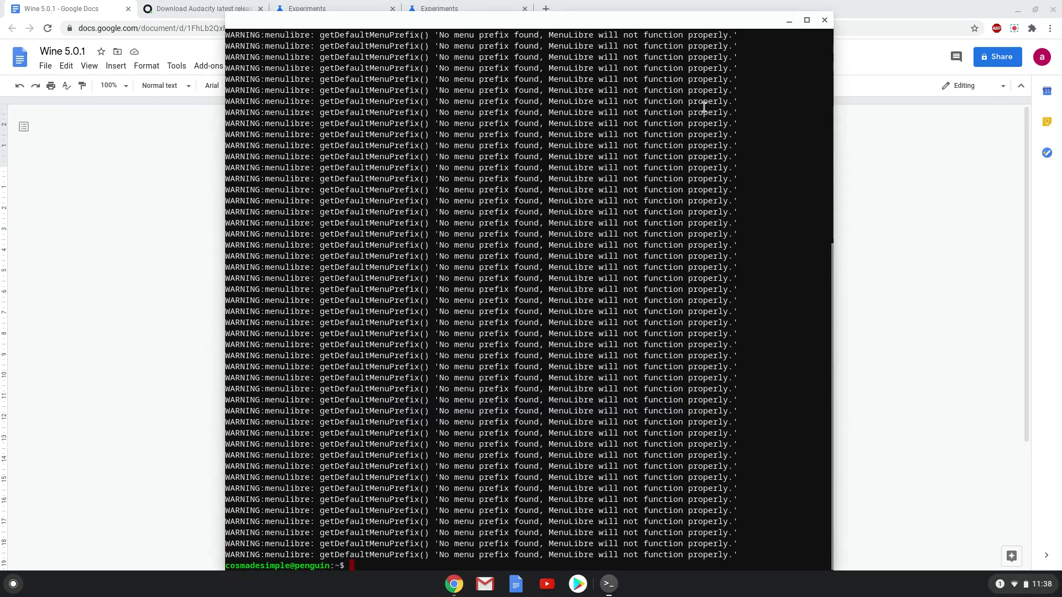
pyautogui.click(824, 20)
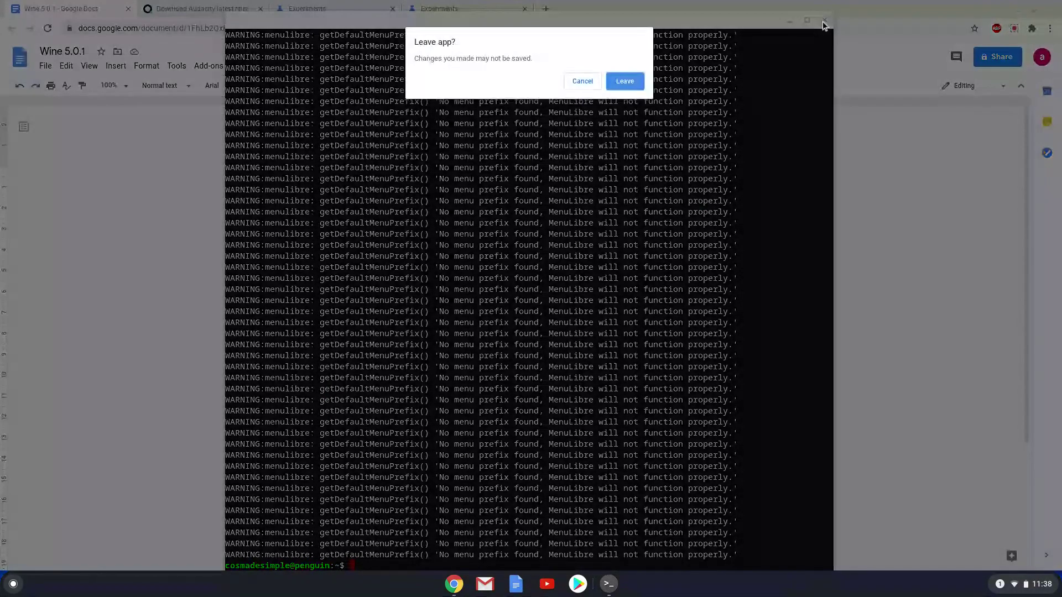
pyautogui.click(625, 81)
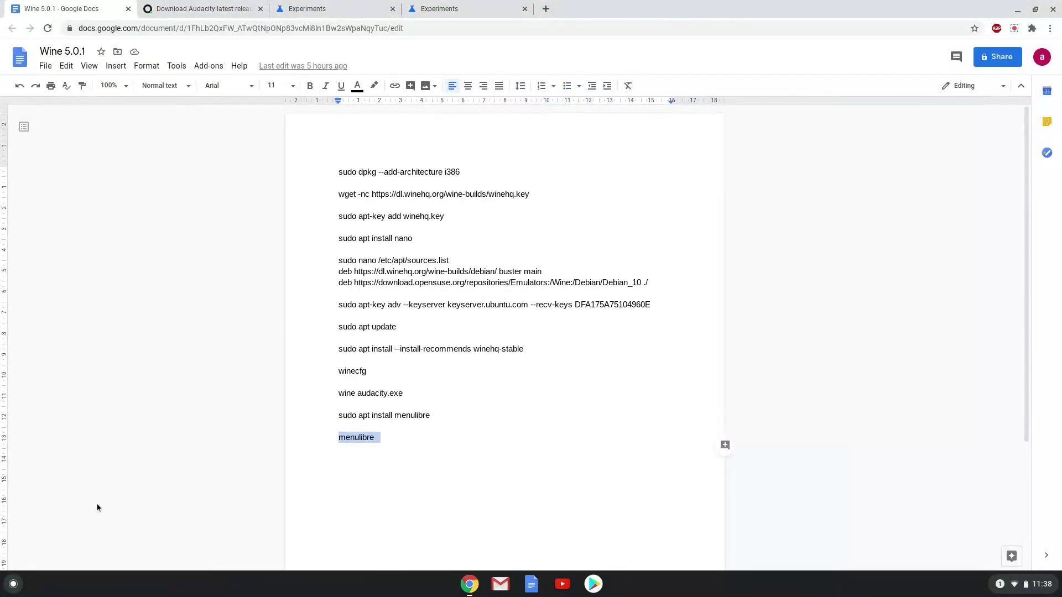
# Check which Audacity launchers are listed in the Linux apps folder of the app launcher.
pyautogui.click(14, 584)
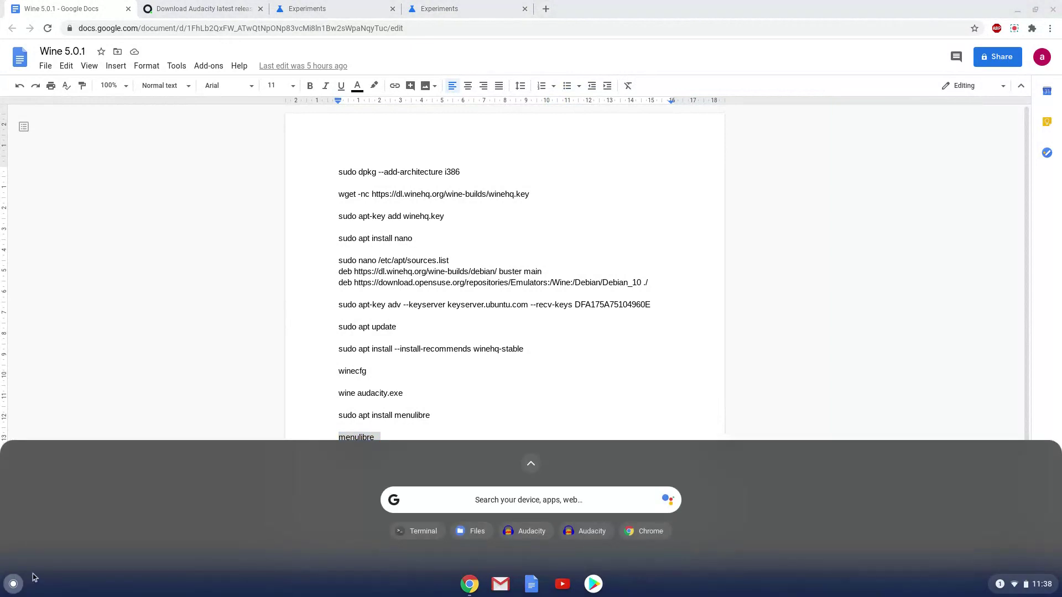
pyautogui.click(534, 464)
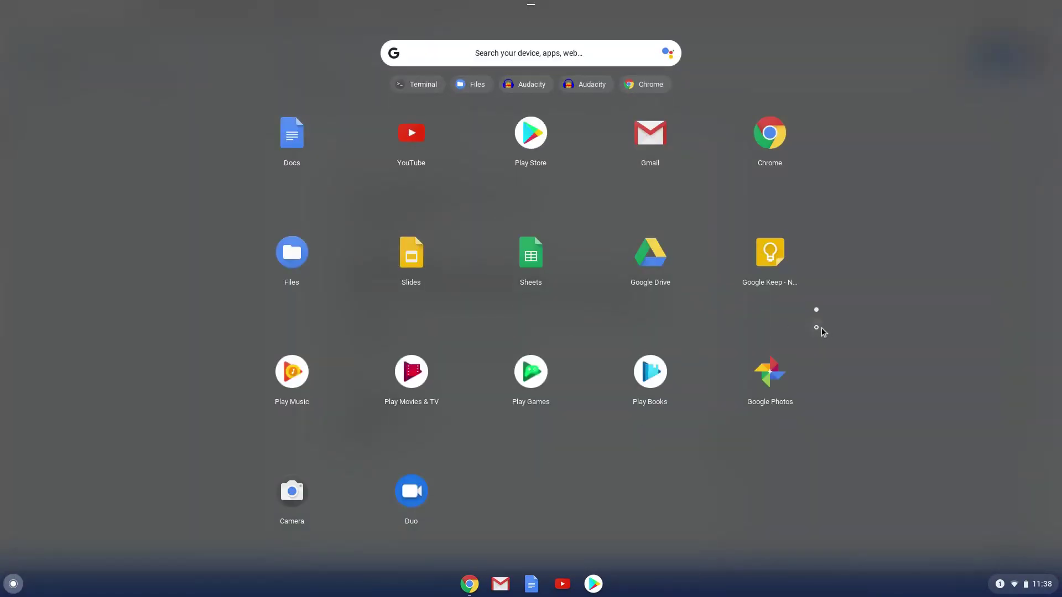
pyautogui.click(817, 328)
pyautogui.click(427, 261)
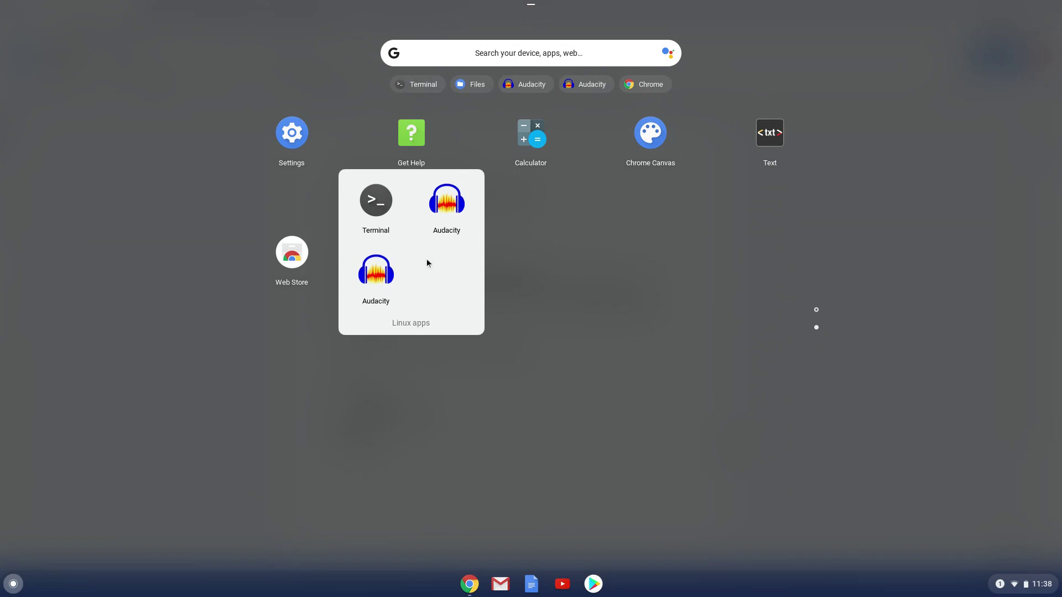
pyautogui.click(708, 444)
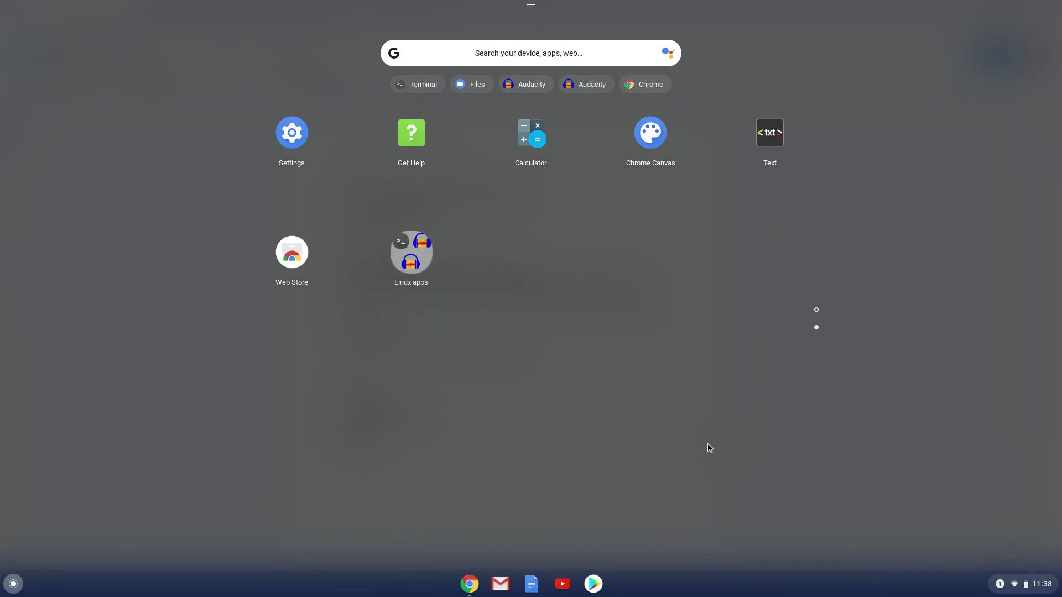
# Power off the Chromebook from the system quick settings.
pyautogui.click(1026, 588)
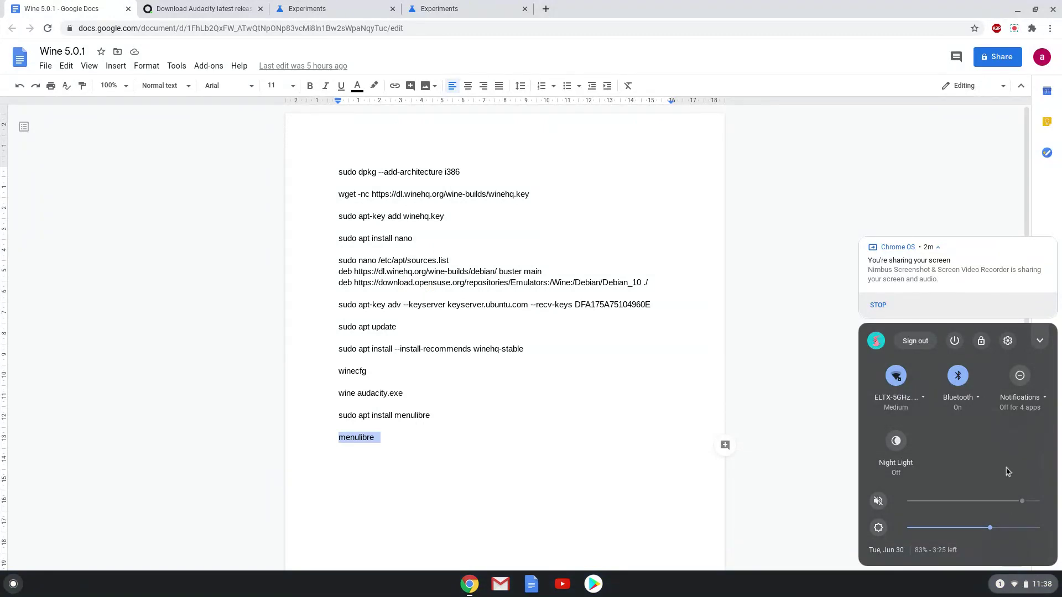
pyautogui.click(956, 347)
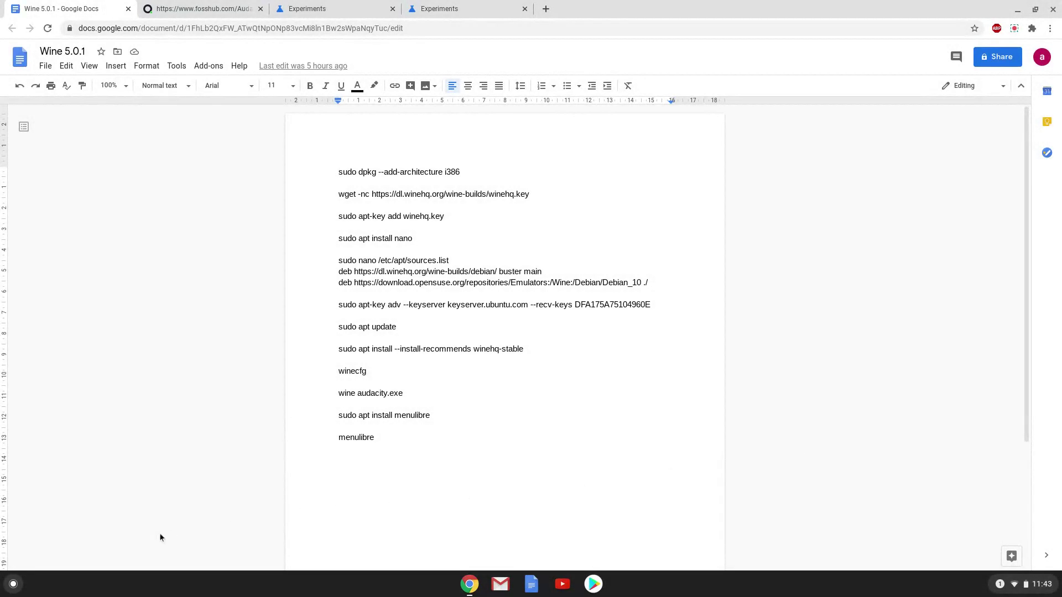
# Launch Audacity from the Linux apps folder and start recording a new audio track.
pyautogui.click(13, 584)
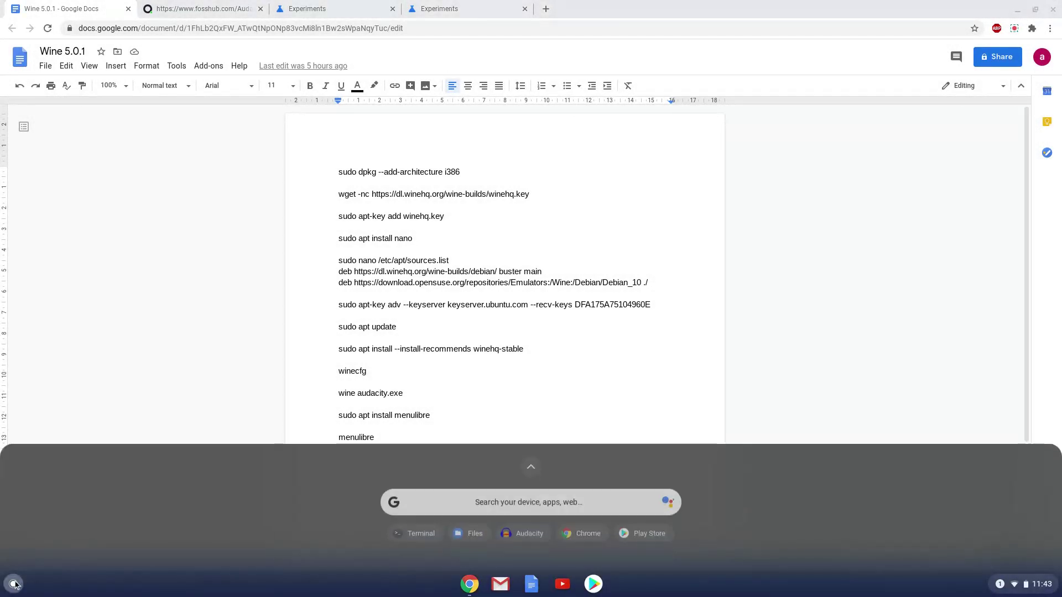
pyautogui.click(532, 467)
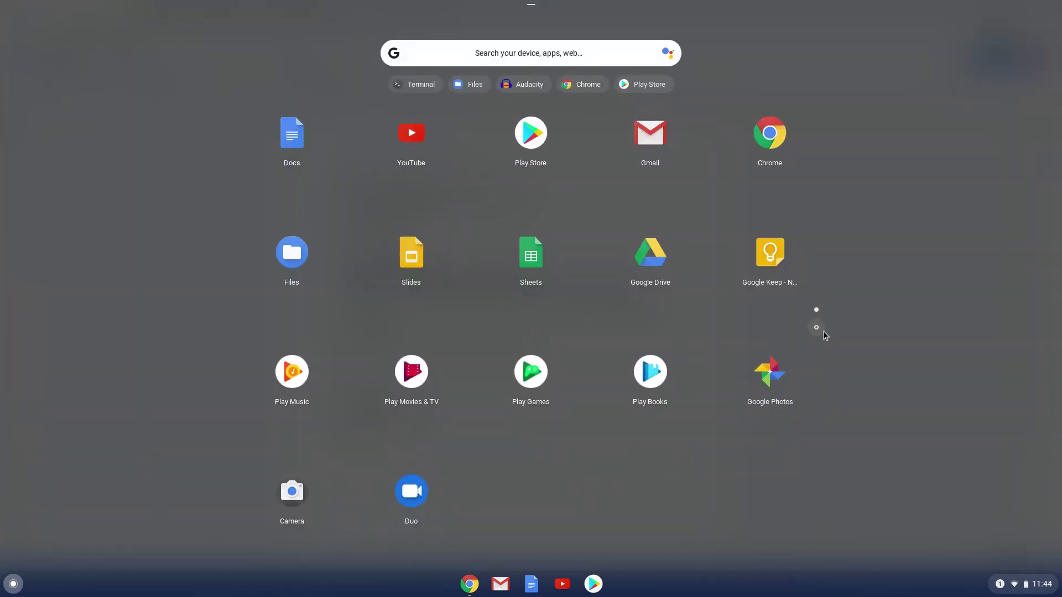
pyautogui.click(823, 332)
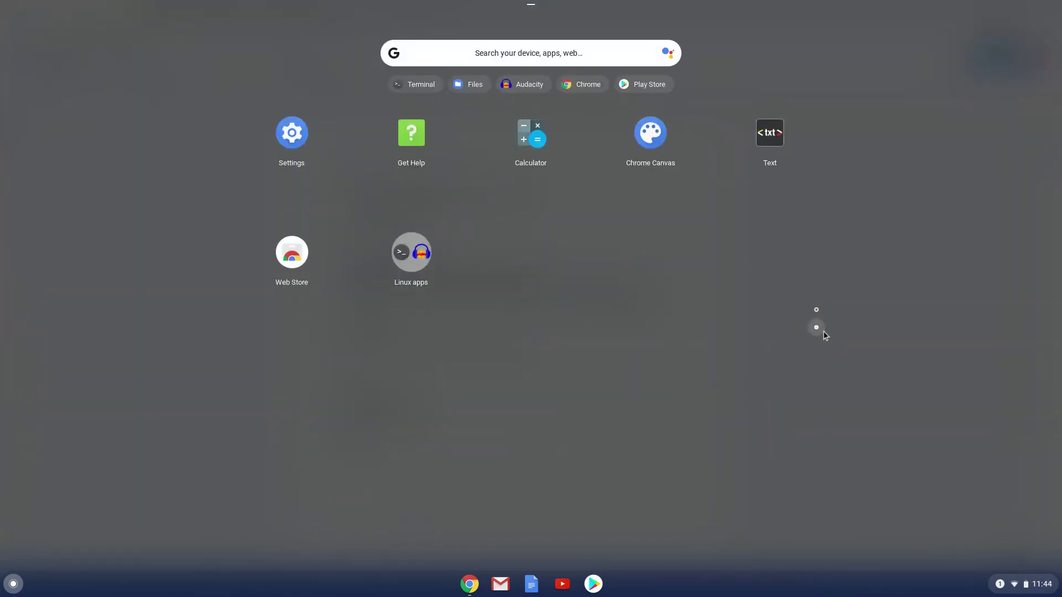
pyautogui.click(404, 260)
pyautogui.click(444, 235)
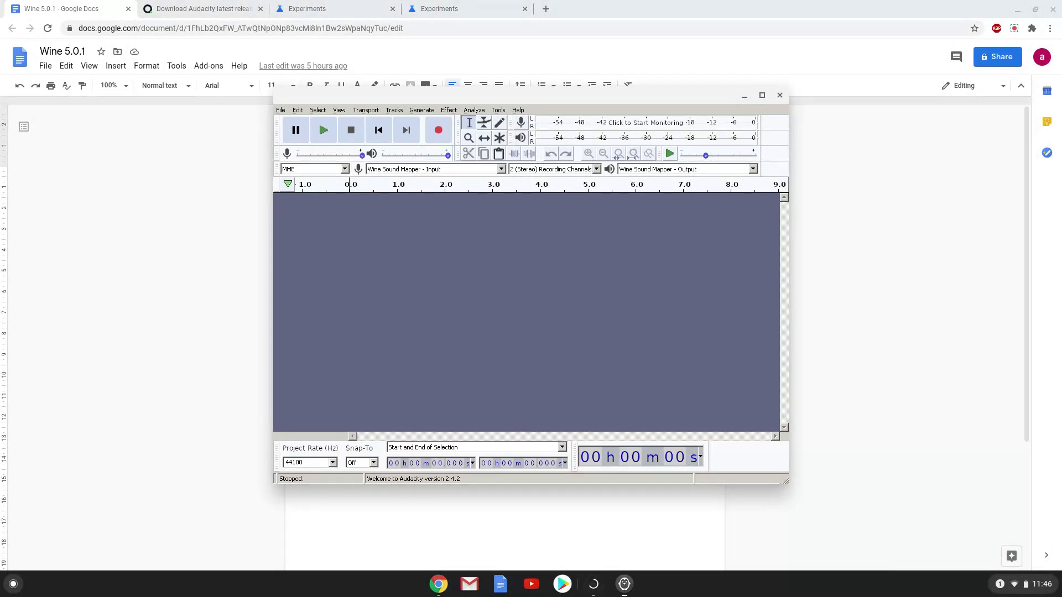
pyautogui.click(444, 133)
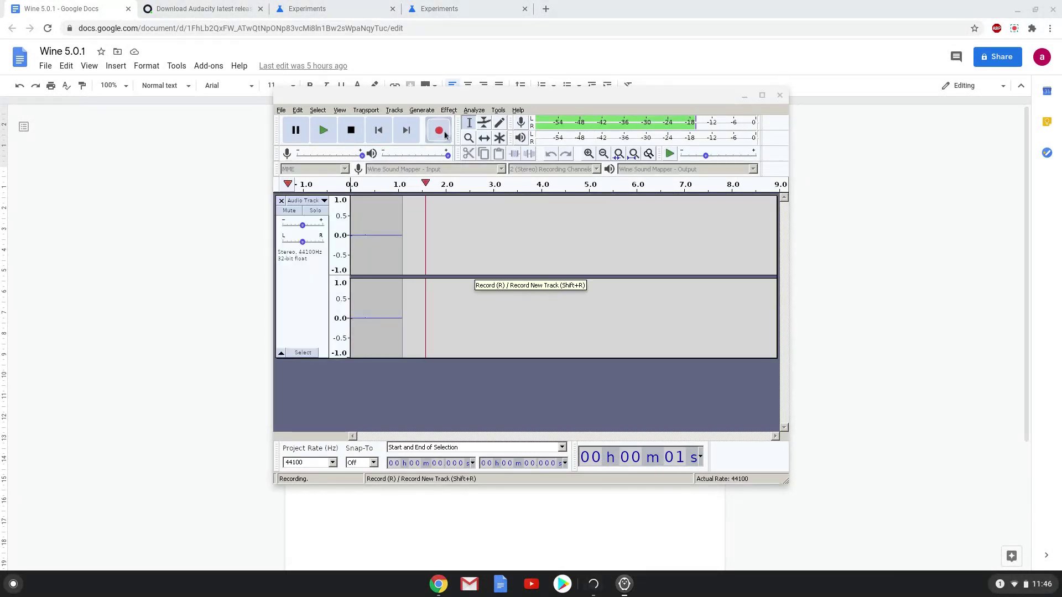